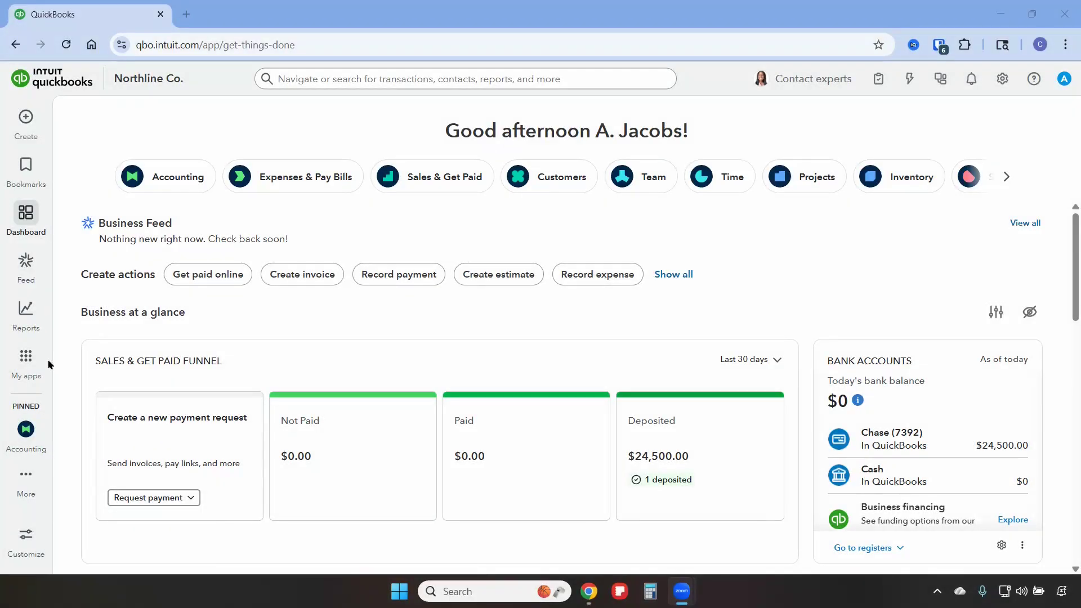
- Go to the chart of accounts in the Accounting app
click(39, 357)
mouse_move(126, 166)
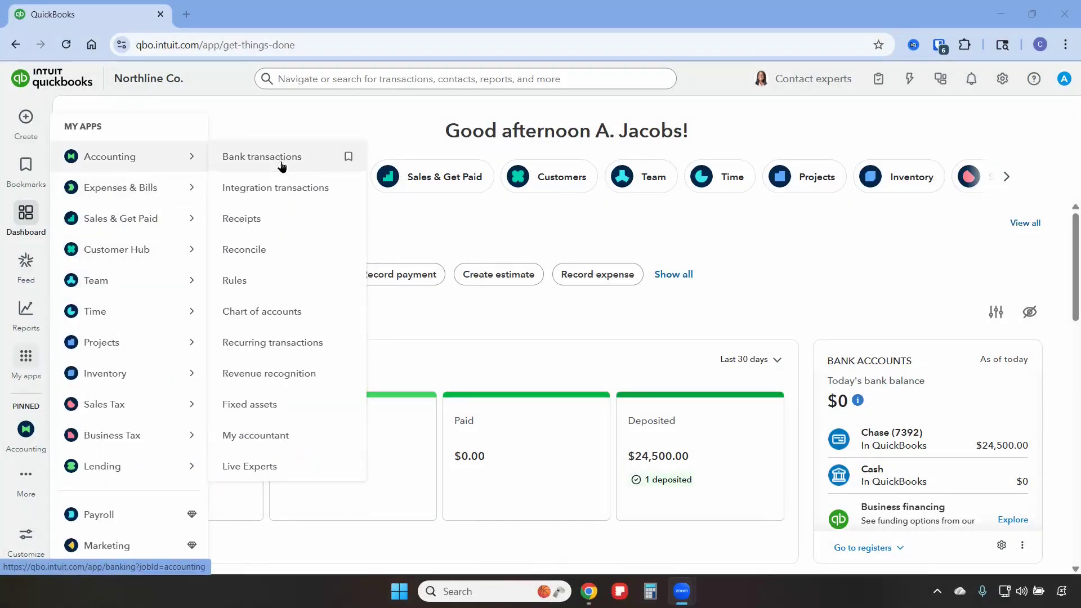
click(271, 312)
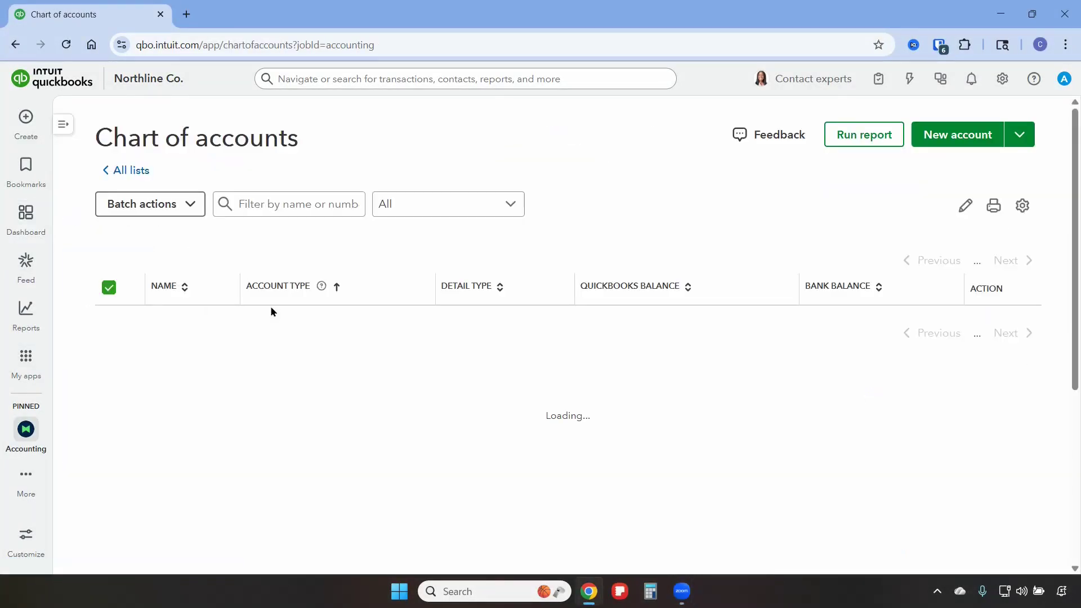
scroll(901, 203, down, 2)
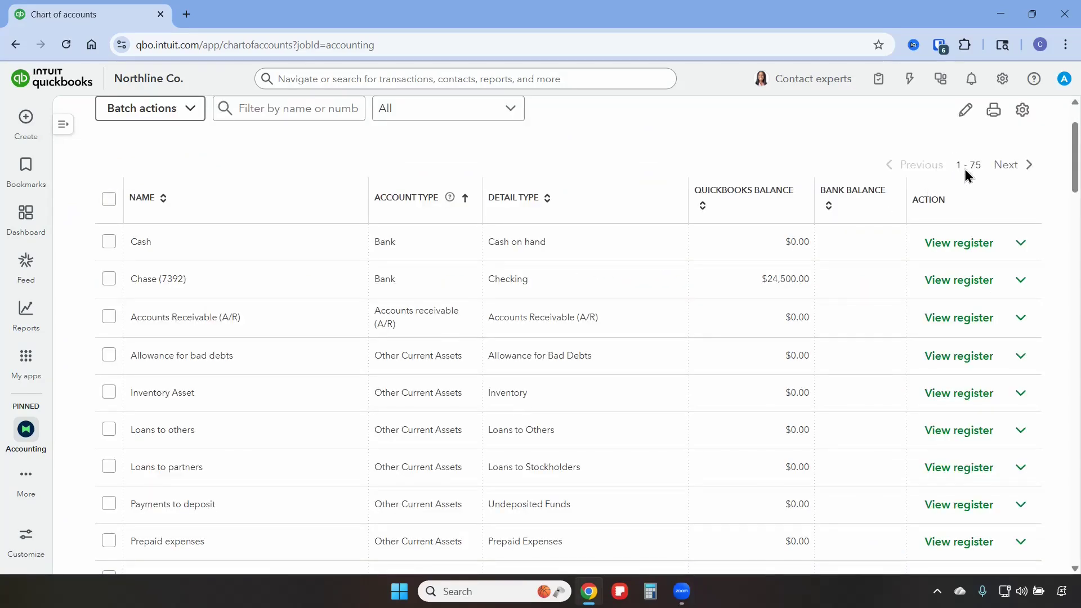
scroll(964, 167, up, 2)
- Create a Credit Cards Clearing account of type and detail type Other Current Assets
click(914, 134)
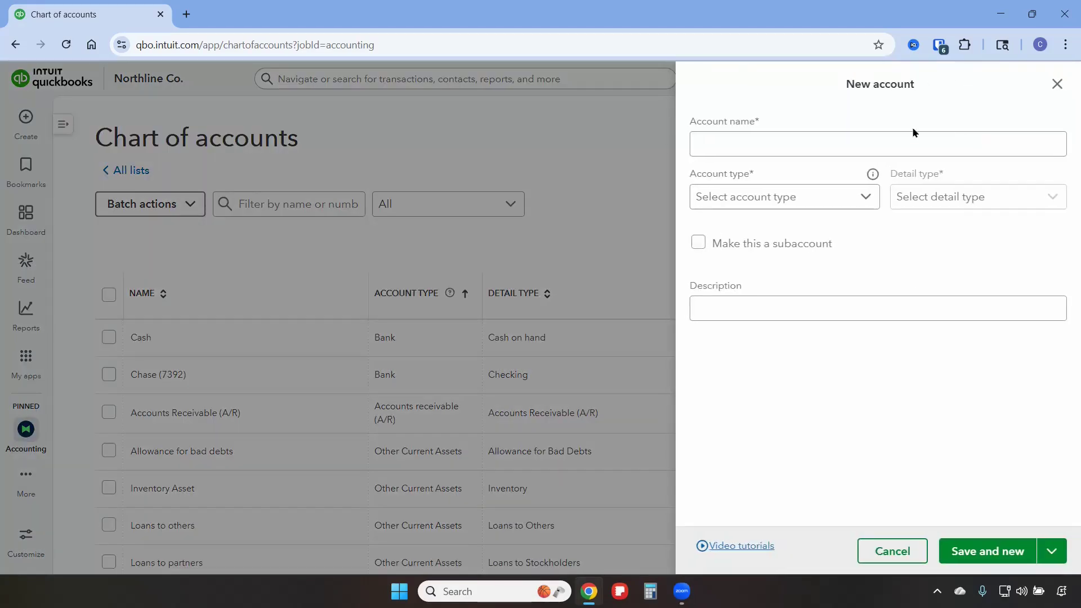
click(861, 147)
text(Cred)
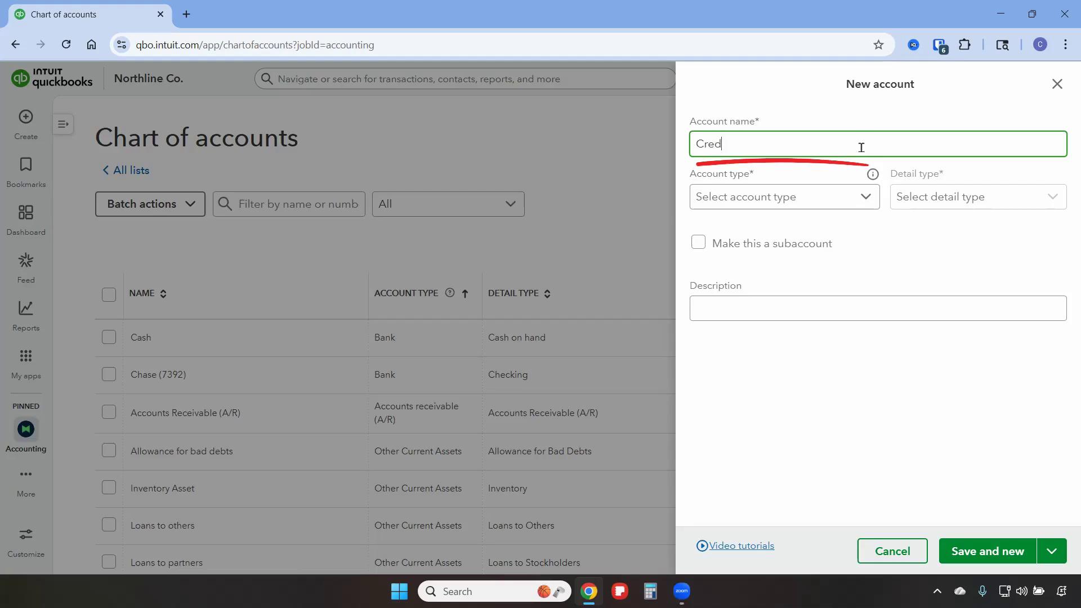
text(it Cards Clearing)
click(806, 202)
click(801, 255)
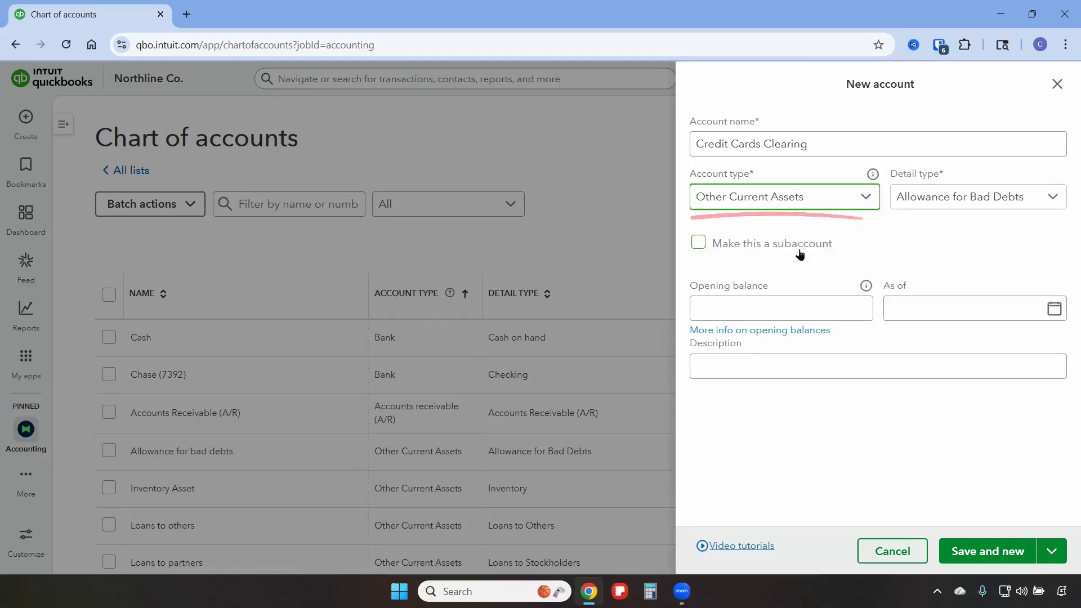
click(921, 200)
scroll(956, 336, down, 5)
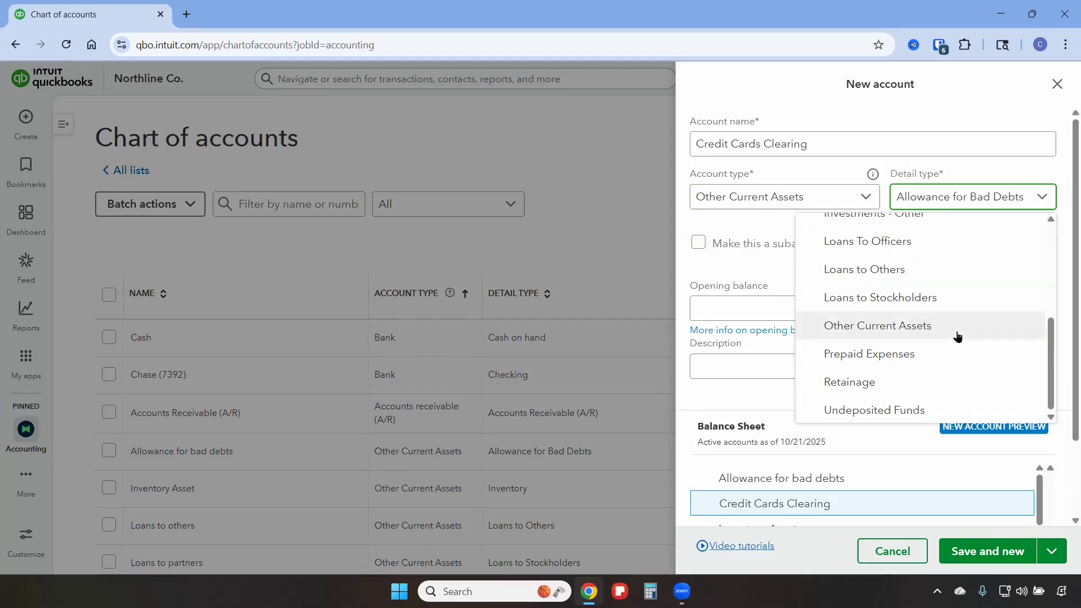
click(946, 327)
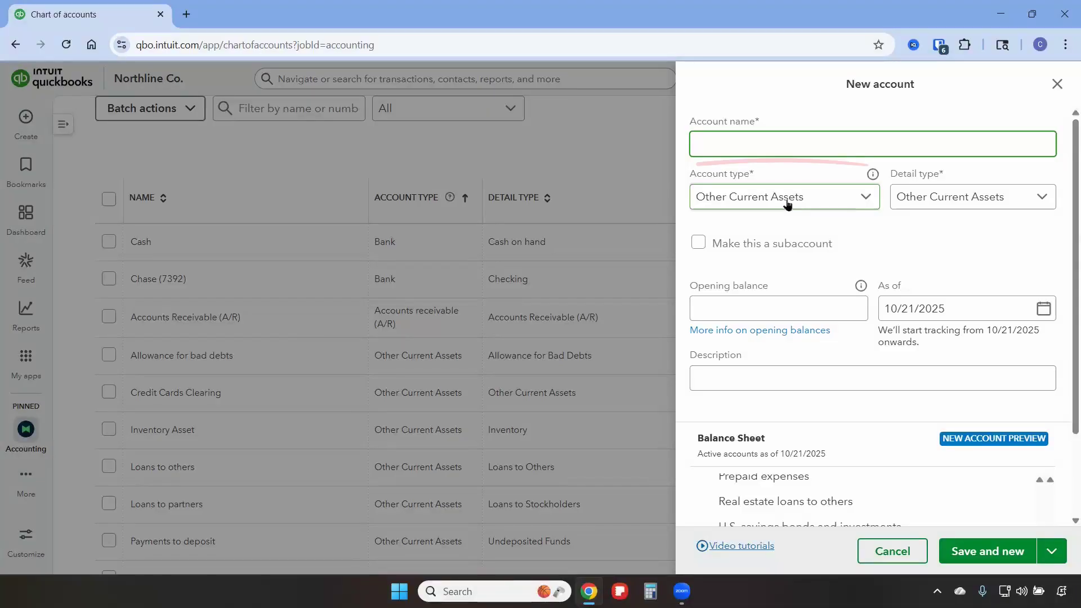
- Create an Over/Short Expenses account with detail type Other Business Expenses
text(Over/Short)
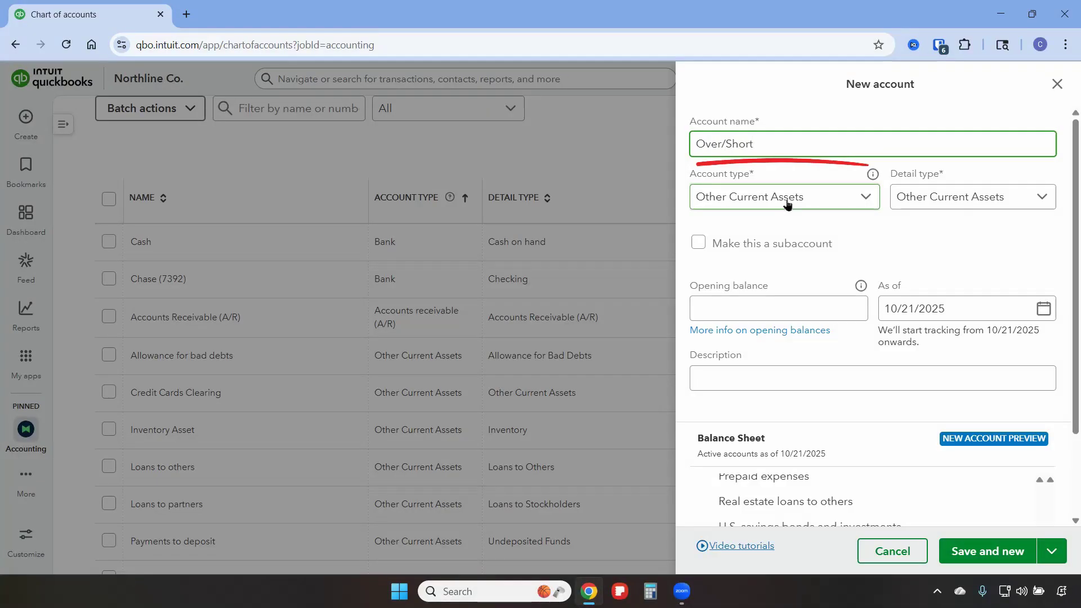
click(787, 204)
scroll(797, 304, down, 5)
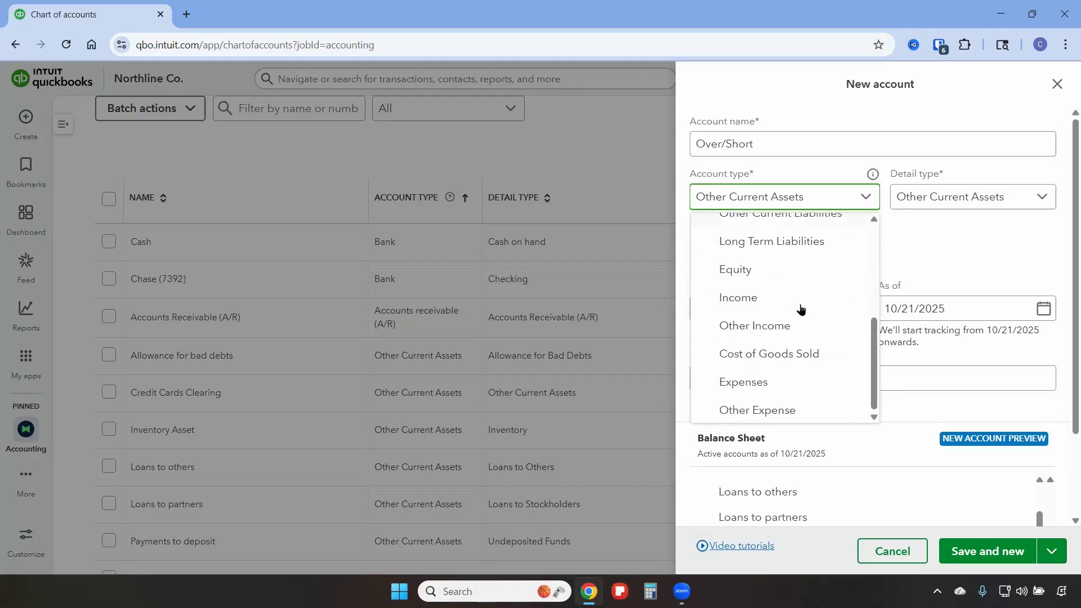
click(780, 380)
click(945, 203)
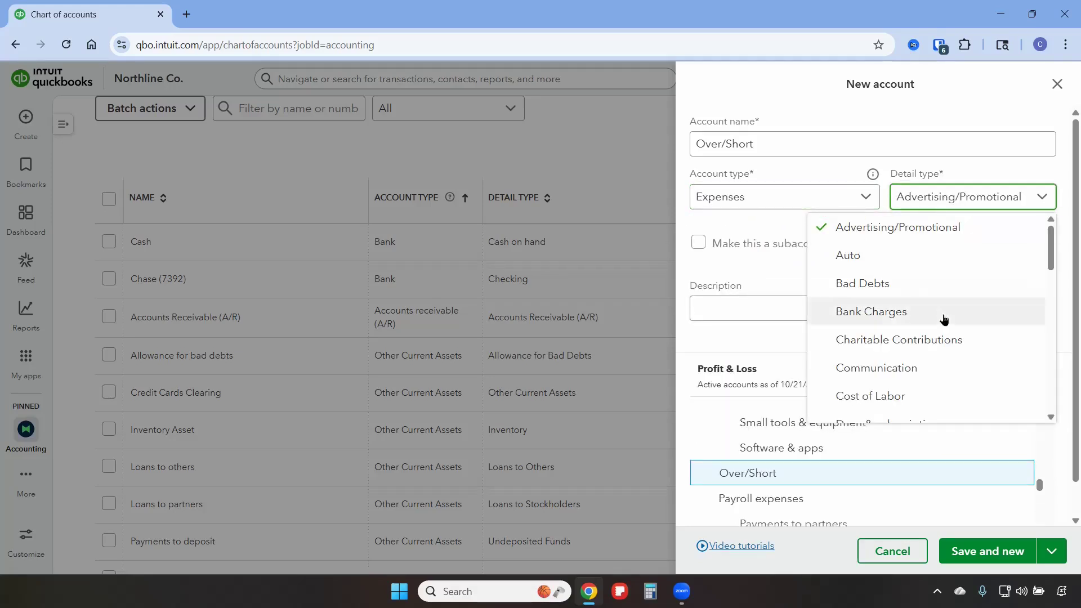
scroll(946, 333, down, 10)
click(922, 255)
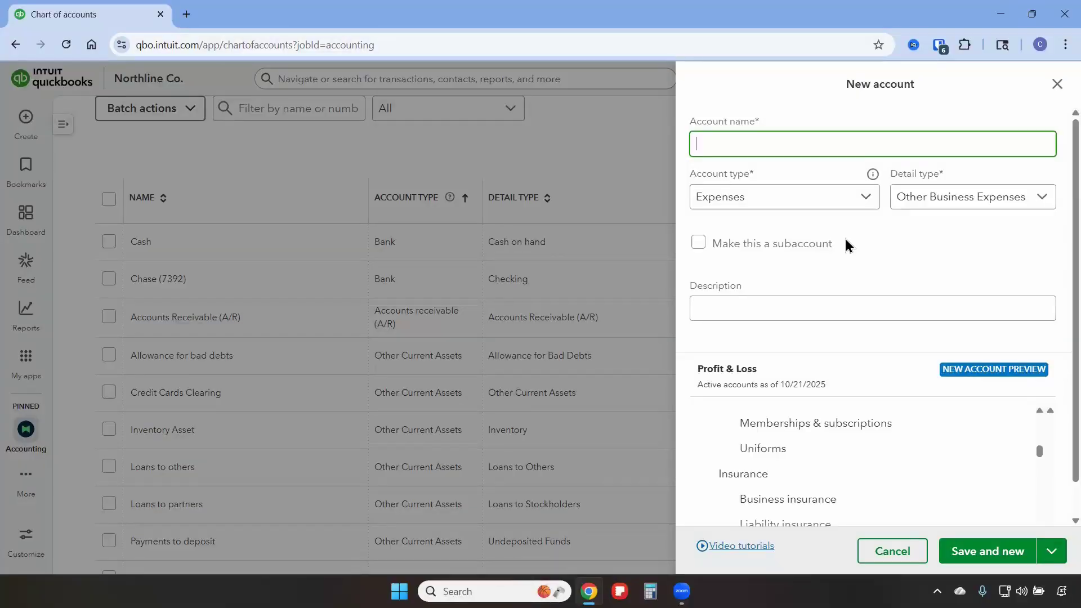
- Create a Gift Cards Liability account of type and detail type Other Current Liabilities
text(Gift Cards Liability)
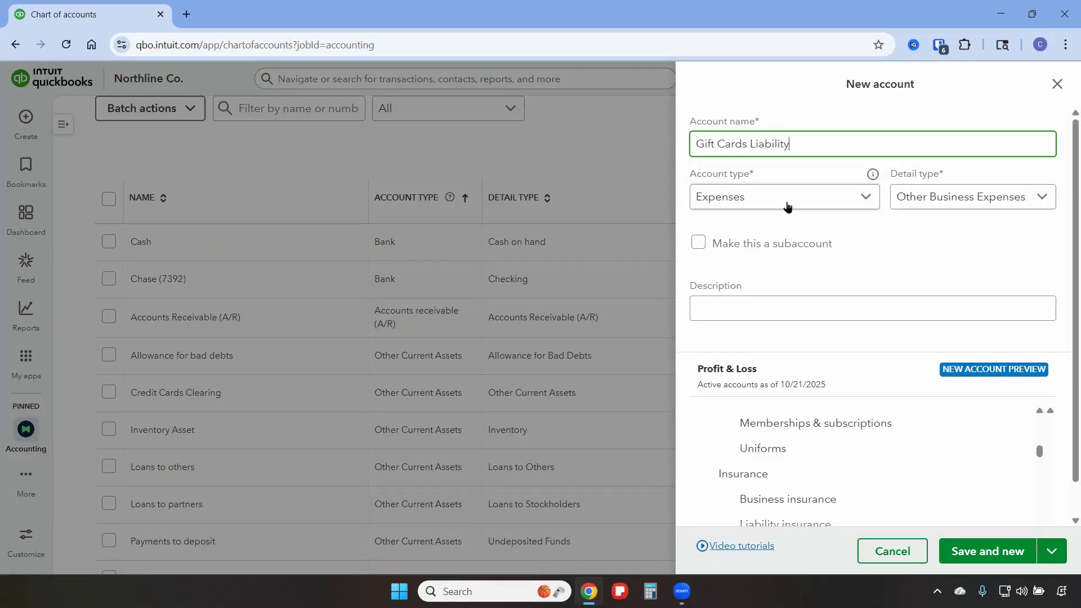
click(717, 208)
scroll(809, 286, up, 3)
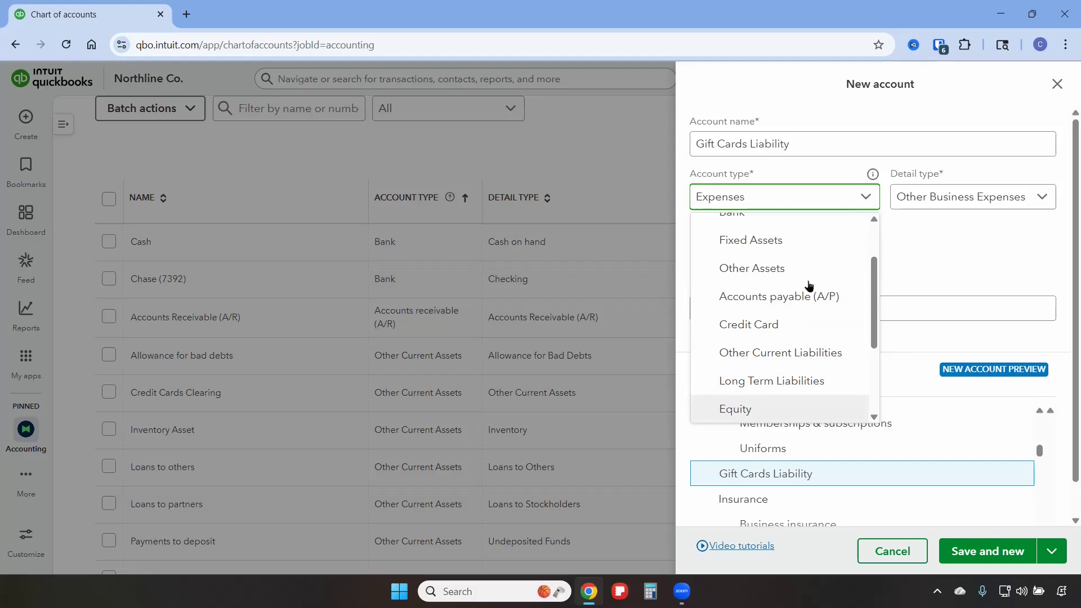
click(828, 353)
click(935, 198)
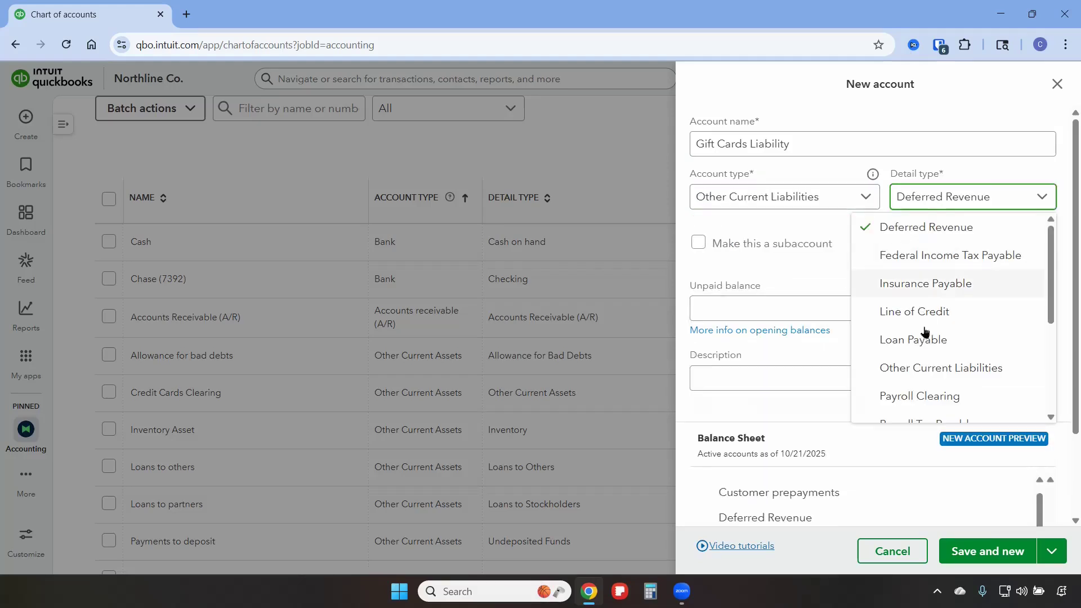
click(930, 368)
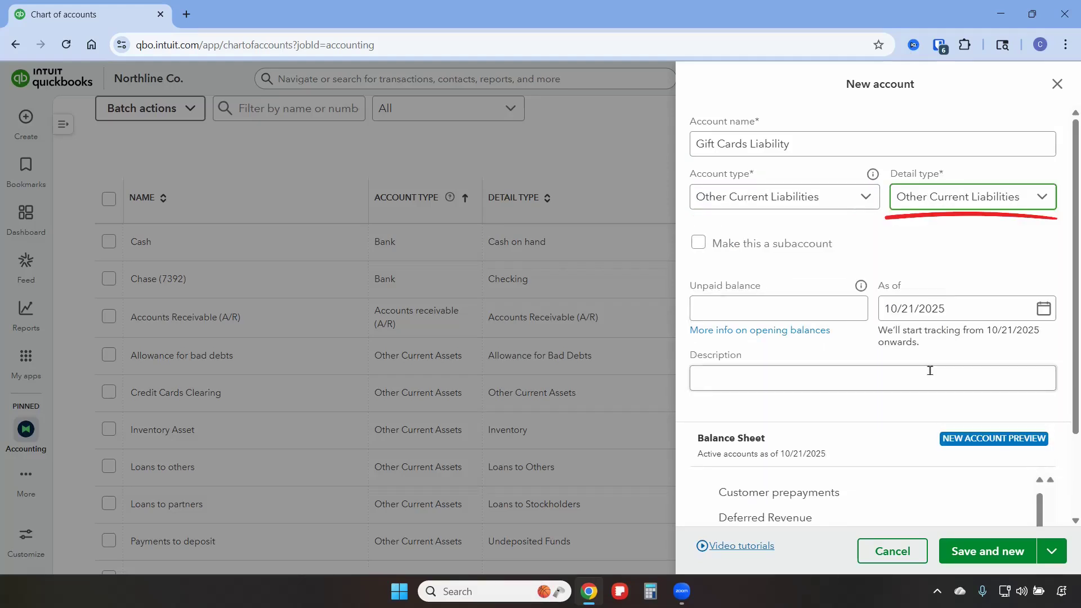
click(1052, 551)
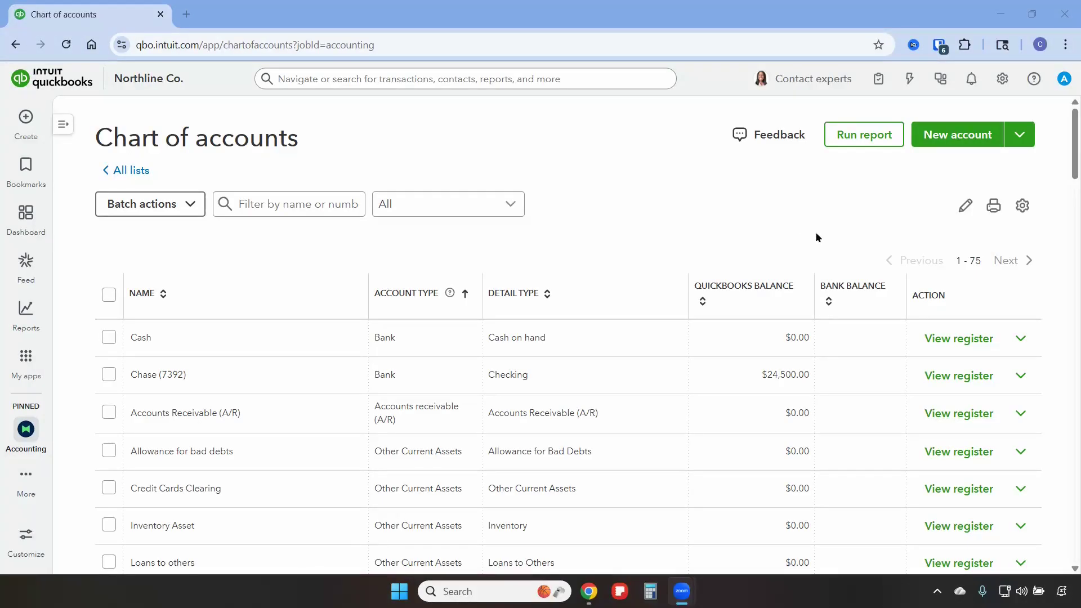
- Start a new service item named Pet Grooming Services from Products and services
click(1002, 81)
click(673, 180)
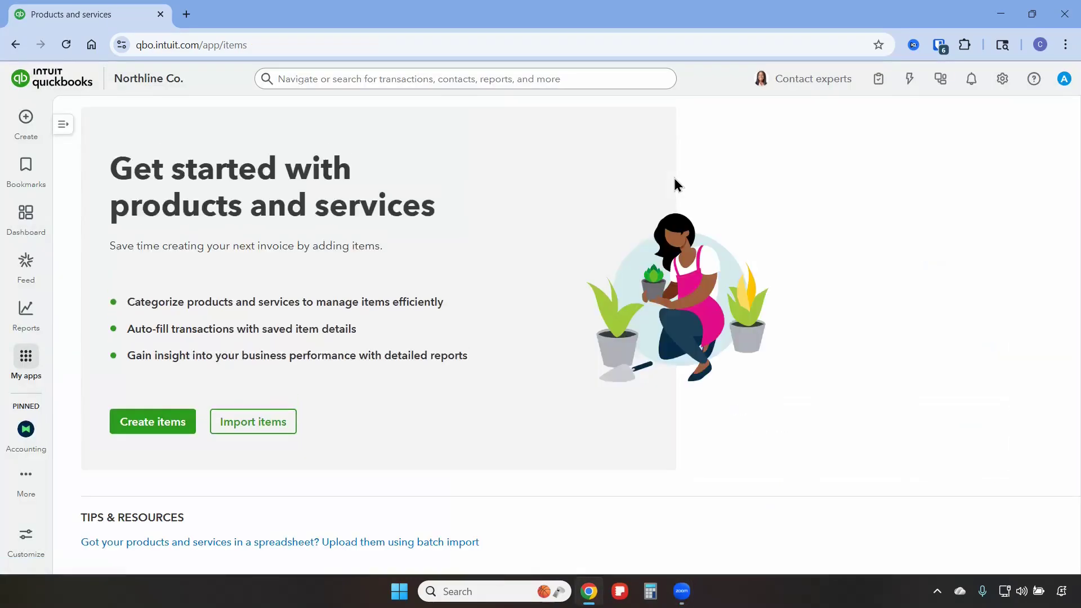
click(140, 427)
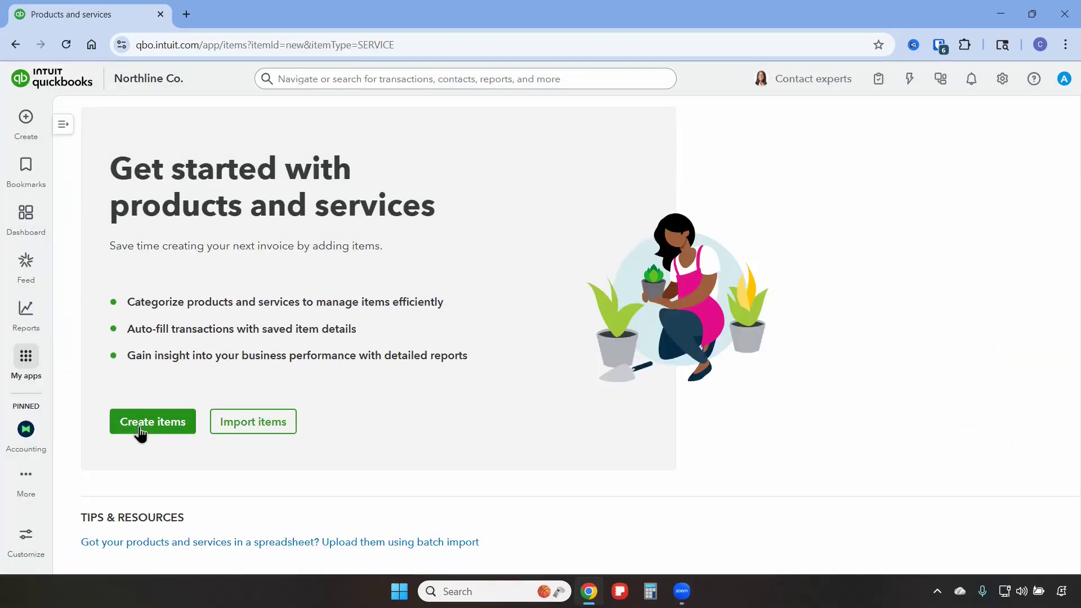
click(628, 210)
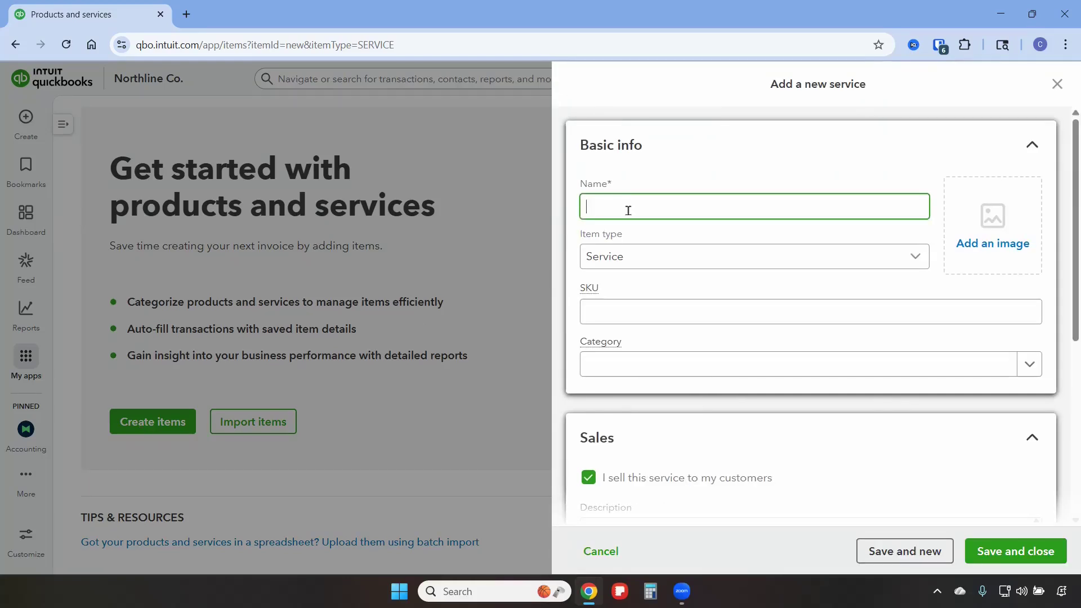
text(Pet Gro)
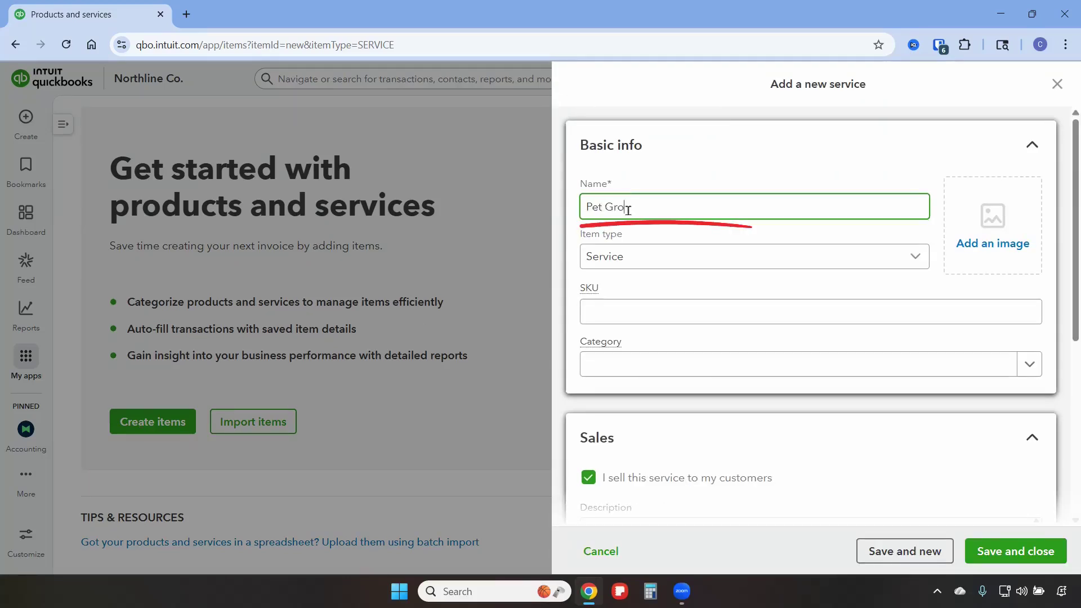
text(oming Services)
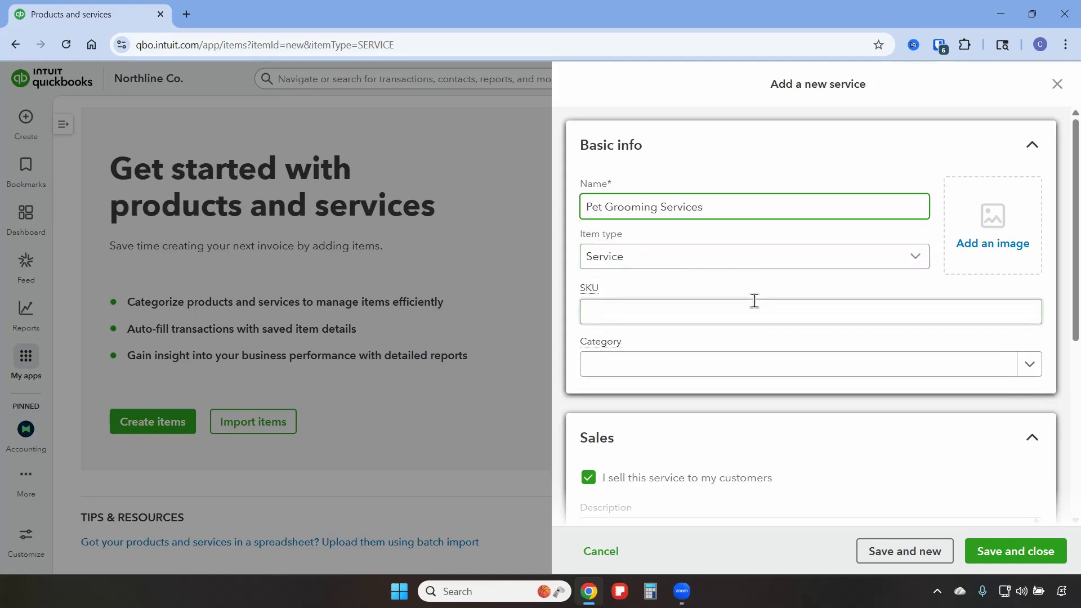
- Give it the description 'Pet Grooming Services' and the Nontaxable sales tax category
scroll(757, 307, down, 4)
click(718, 322)
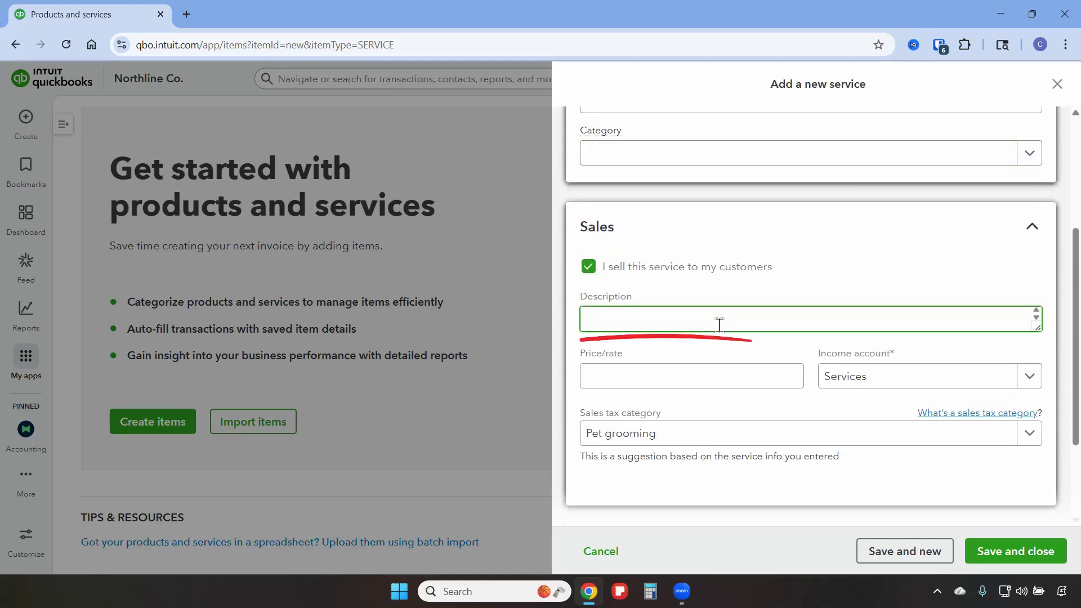
text(Pet Grooming Services)
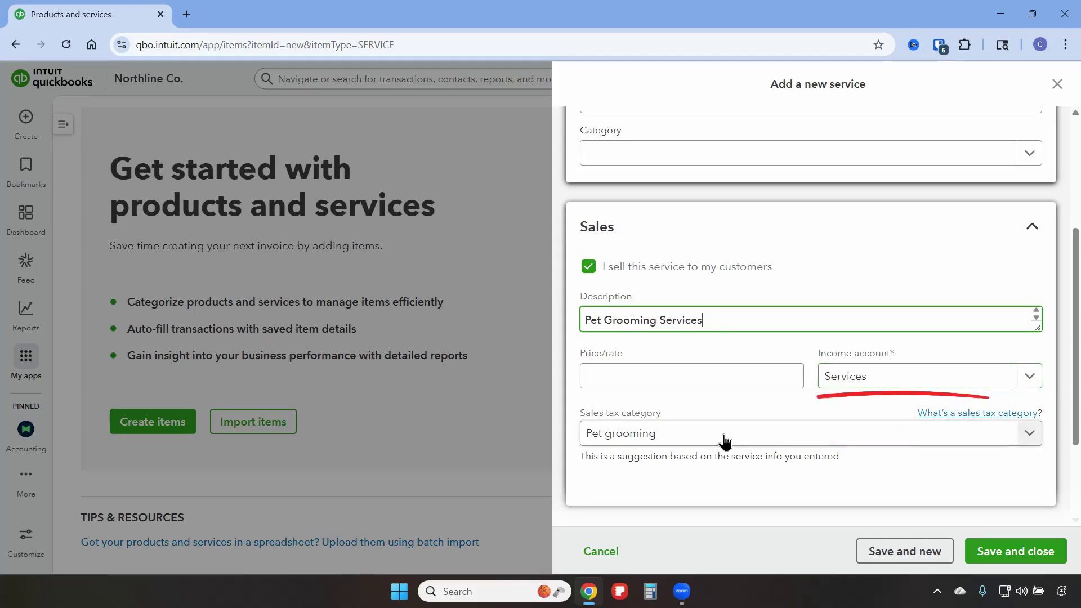
click(707, 438)
scroll(720, 383, down, 2)
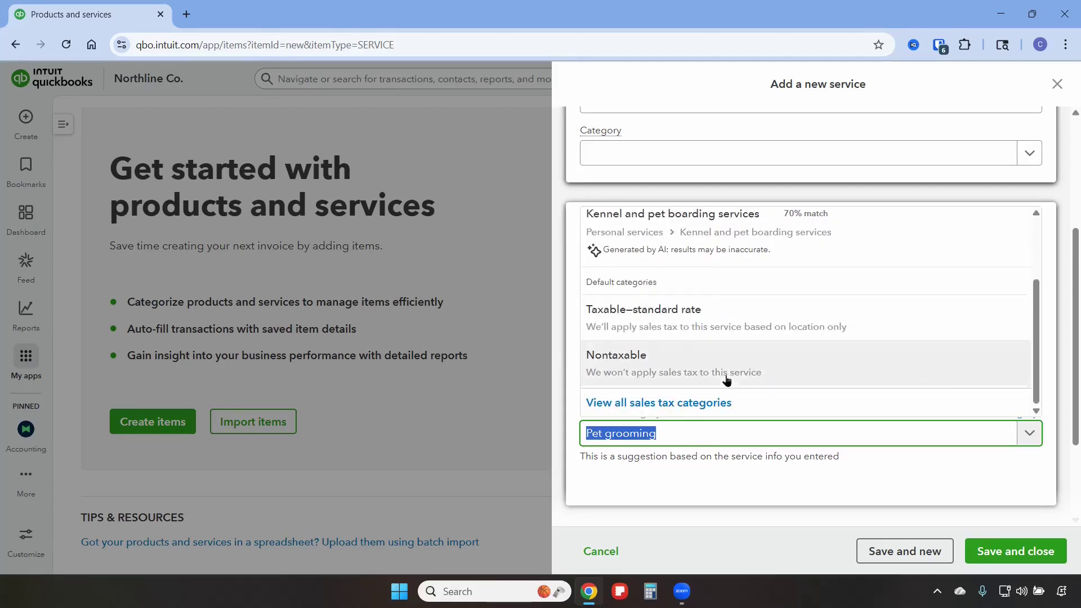
click(644, 365)
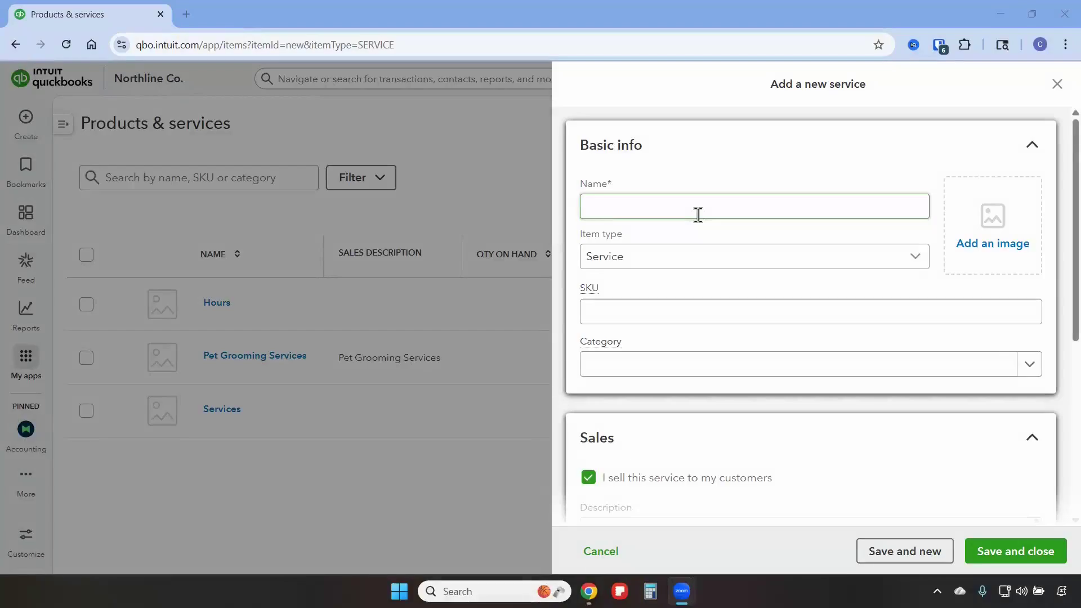
- Name the new item Pet Grooming Products and make it a non-inventory item
click(698, 215)
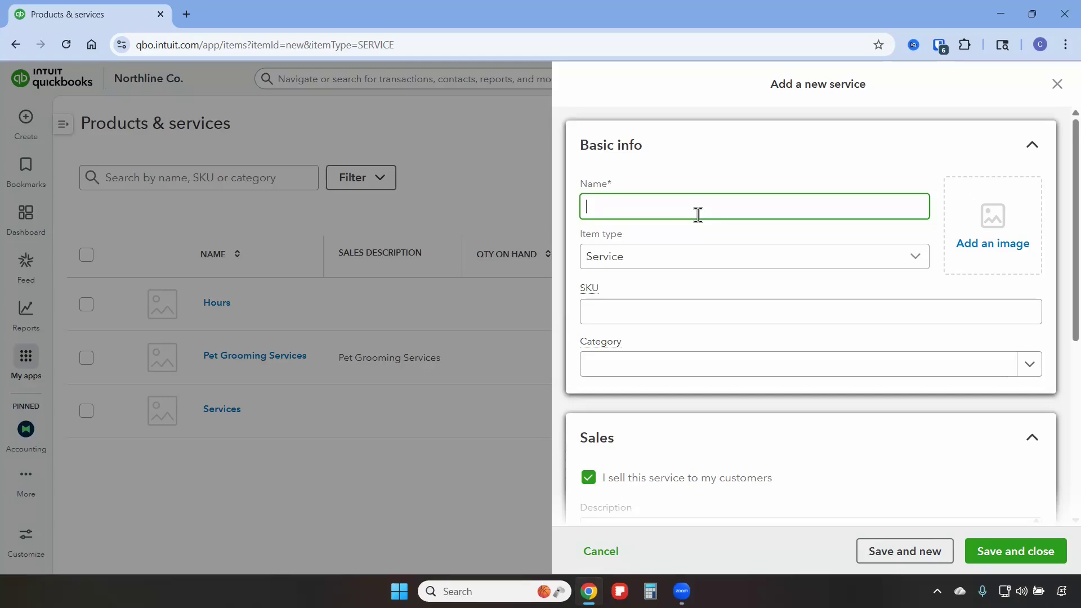
text(Pet Groo)
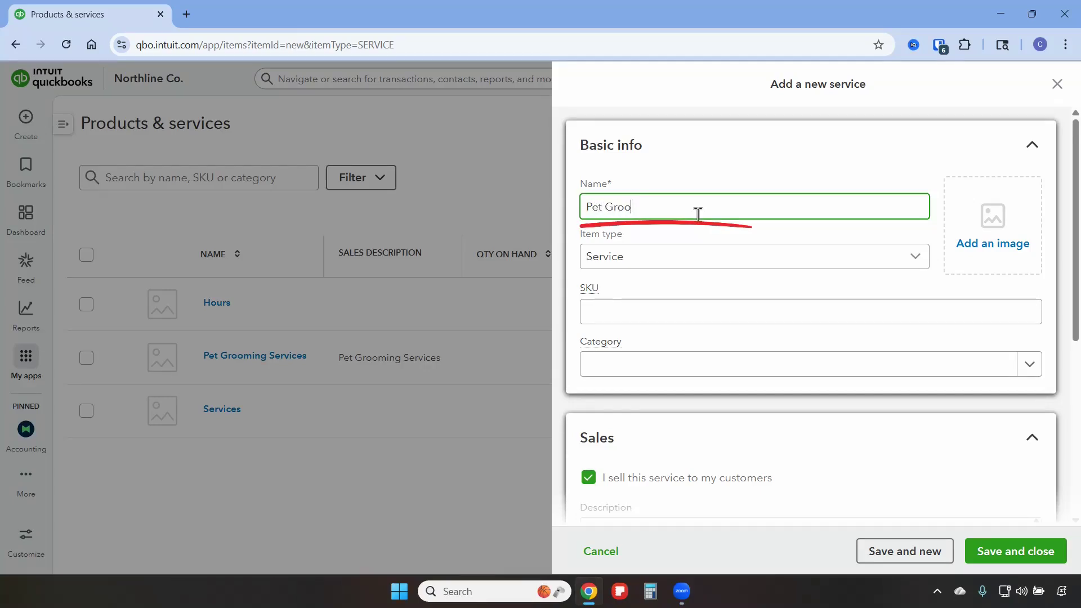
text(ming Products)
click(682, 264)
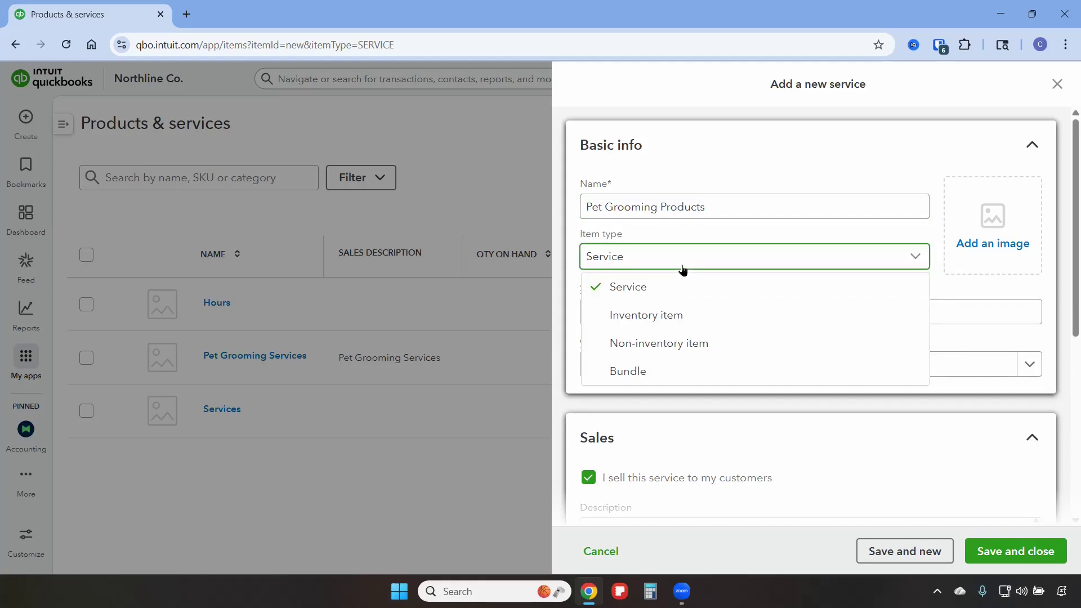
click(662, 345)
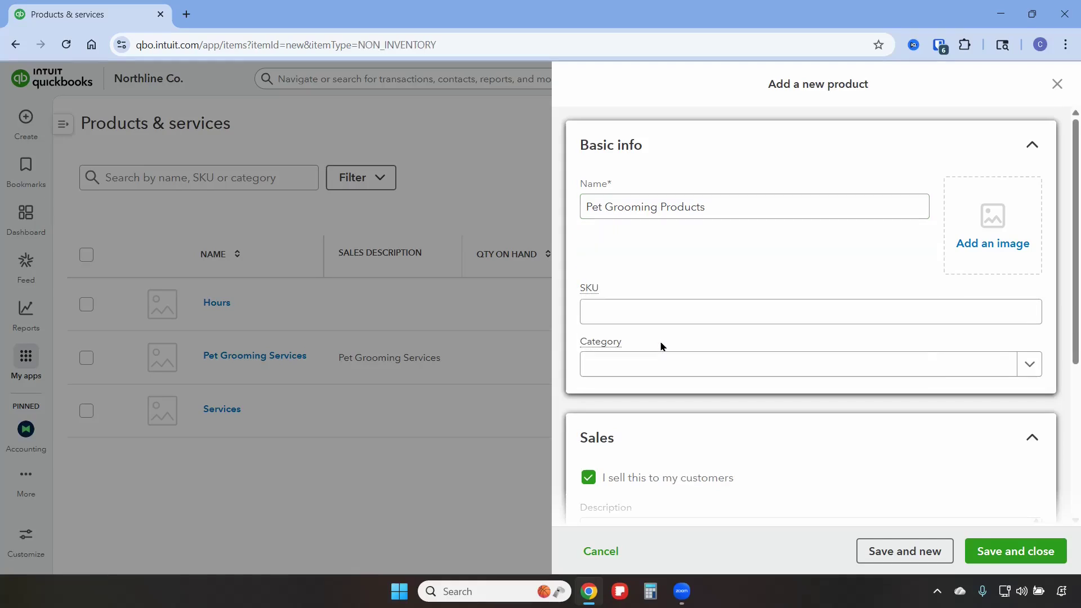
- Paste 'Pet Grooming Products' as the description and post sales to Sales of Product Income
drag(719, 205, 566, 187)
key(ctrl+c)
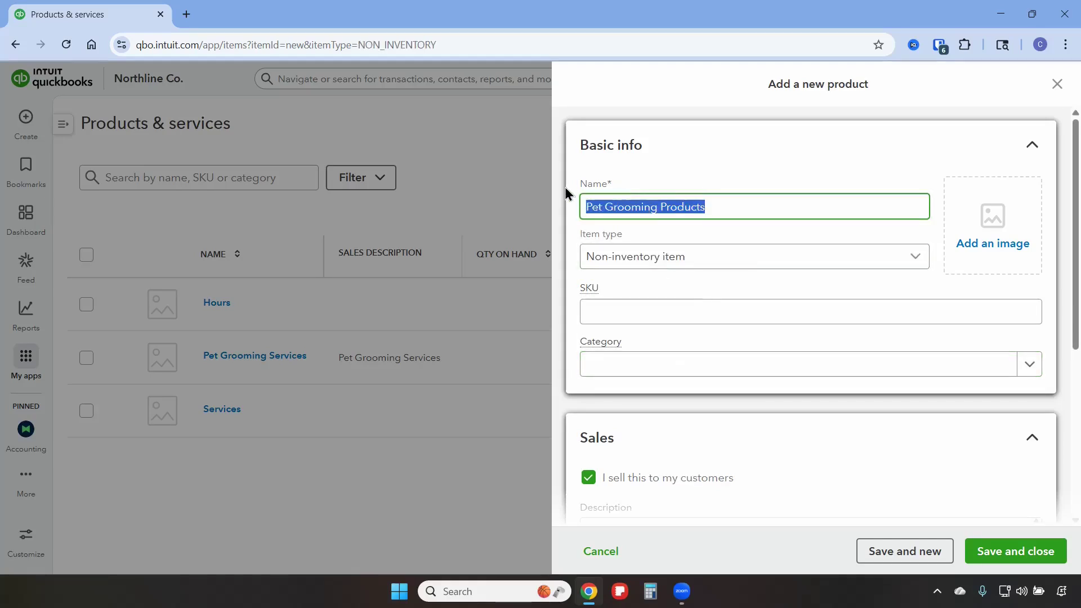
scroll(897, 406, down, 1)
scroll(897, 406, down, 2)
click(657, 321)
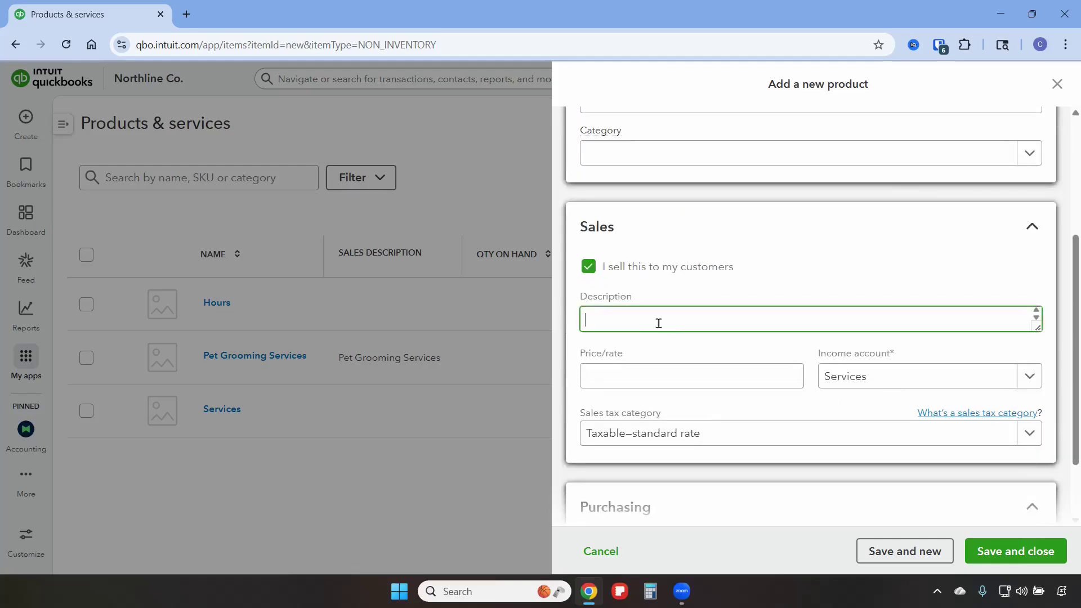
key(ctrl+v)
click(879, 382)
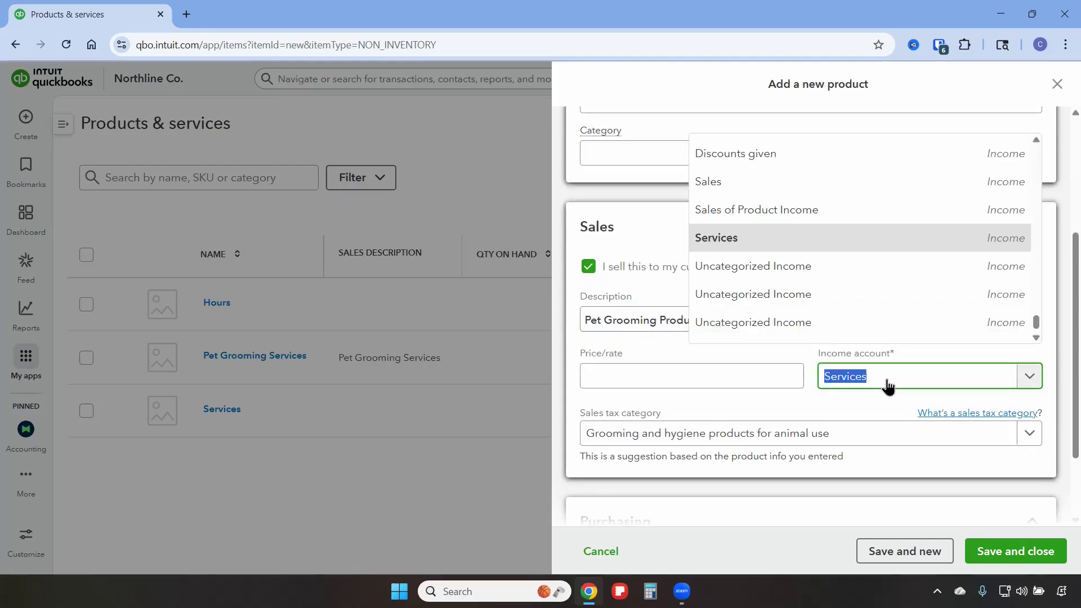
click(794, 214)
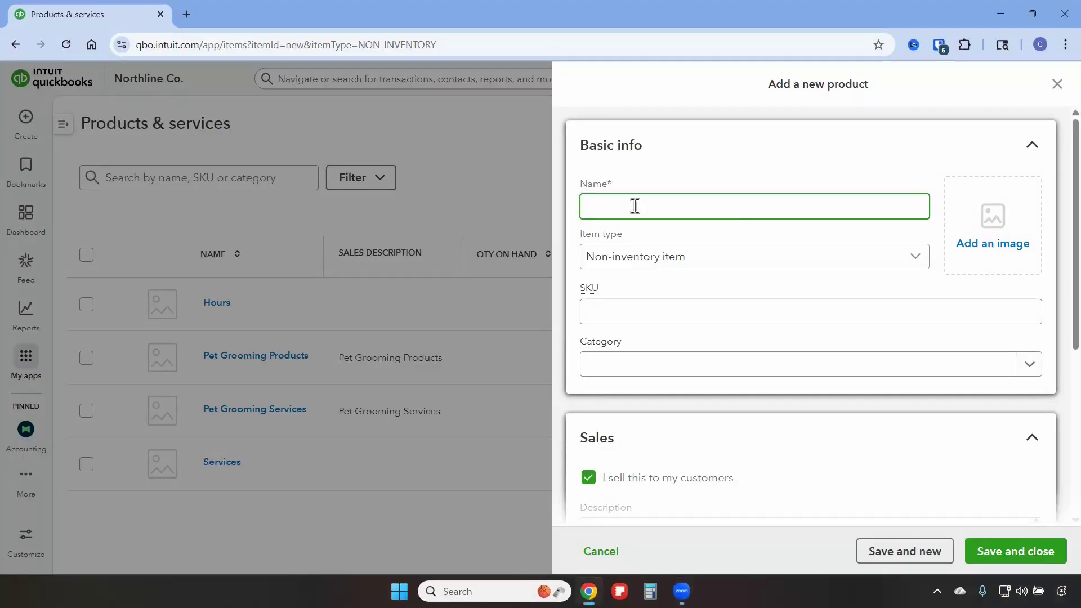
- Create a nontaxable Cash item, description Cash, posting to the Cash account
text(Cash)
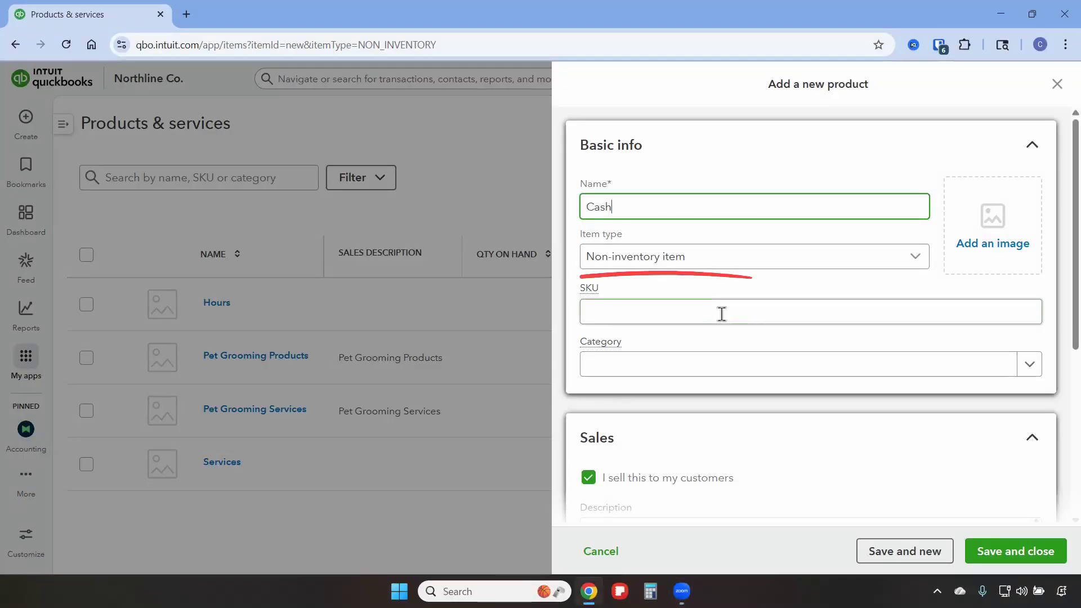
scroll(742, 319, down, 3)
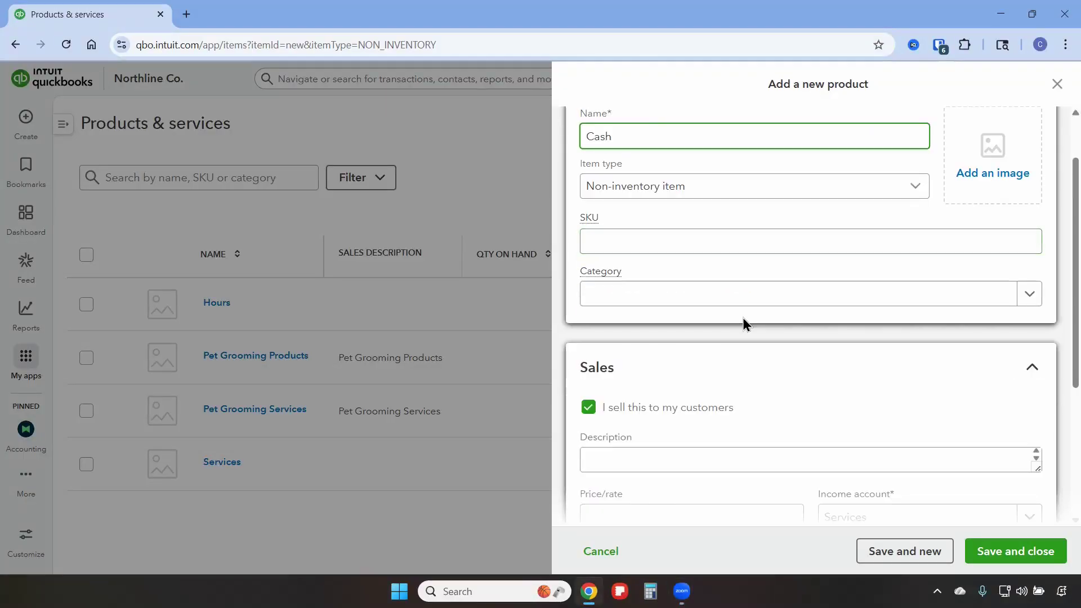
click(666, 384)
text(Cash)
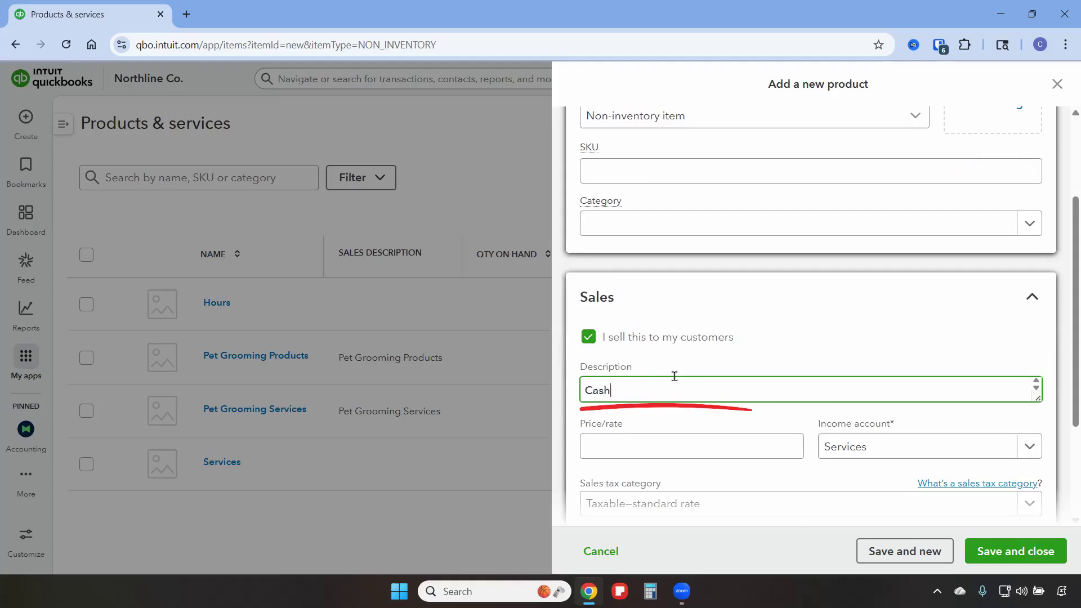
click(888, 451)
text(cas)
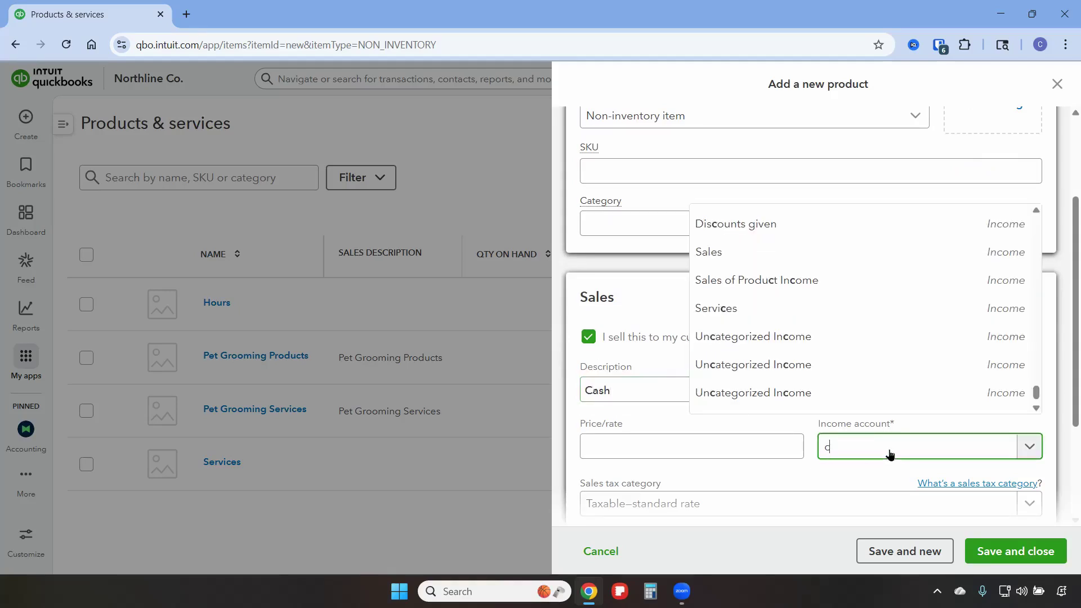
click(867, 406)
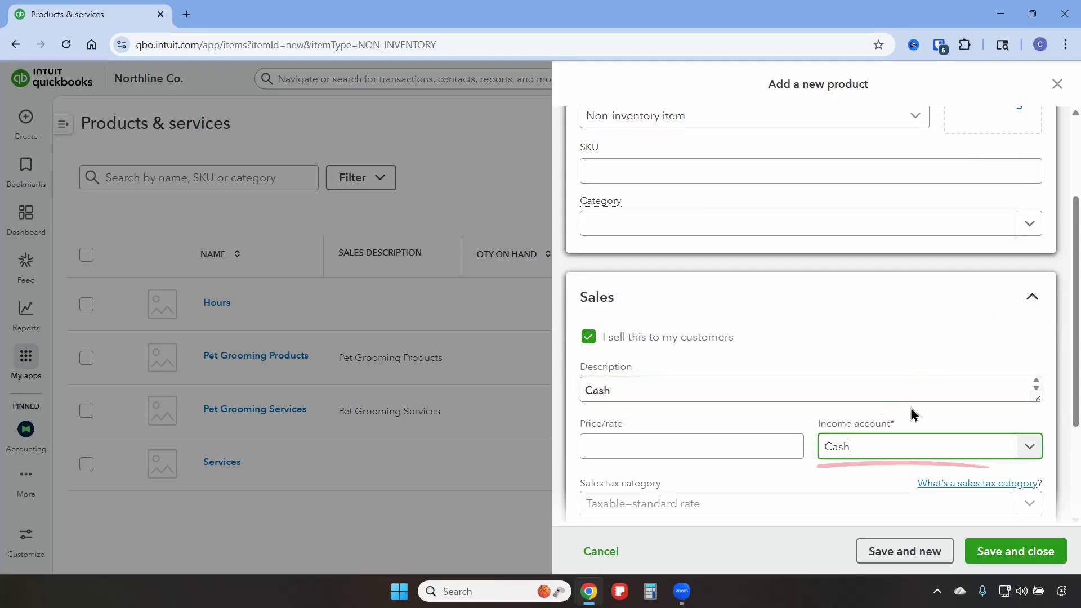
scroll(912, 411, down, 1)
click(754, 437)
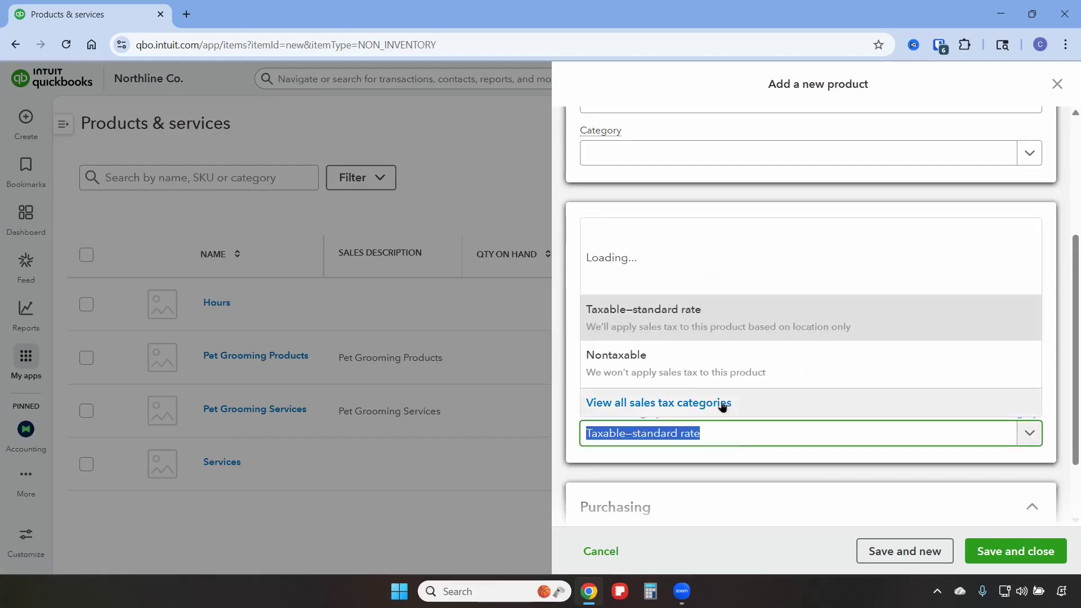
click(681, 372)
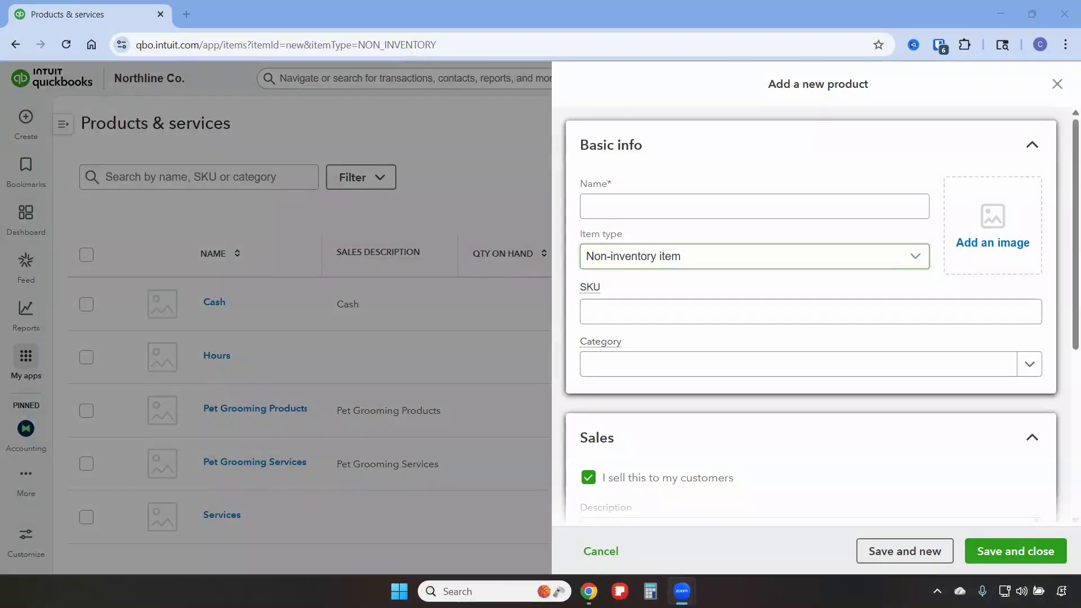
- Create a nontaxable Checks item posting to the Payments to deposit account
click(621, 208)
text(Checks)
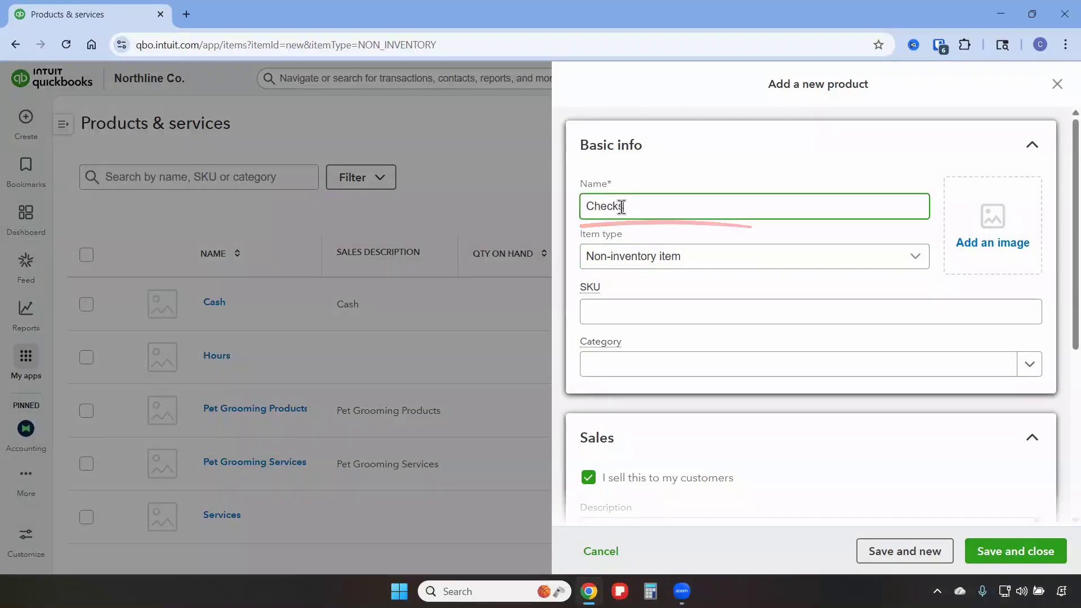
scroll(705, 333, down, 3)
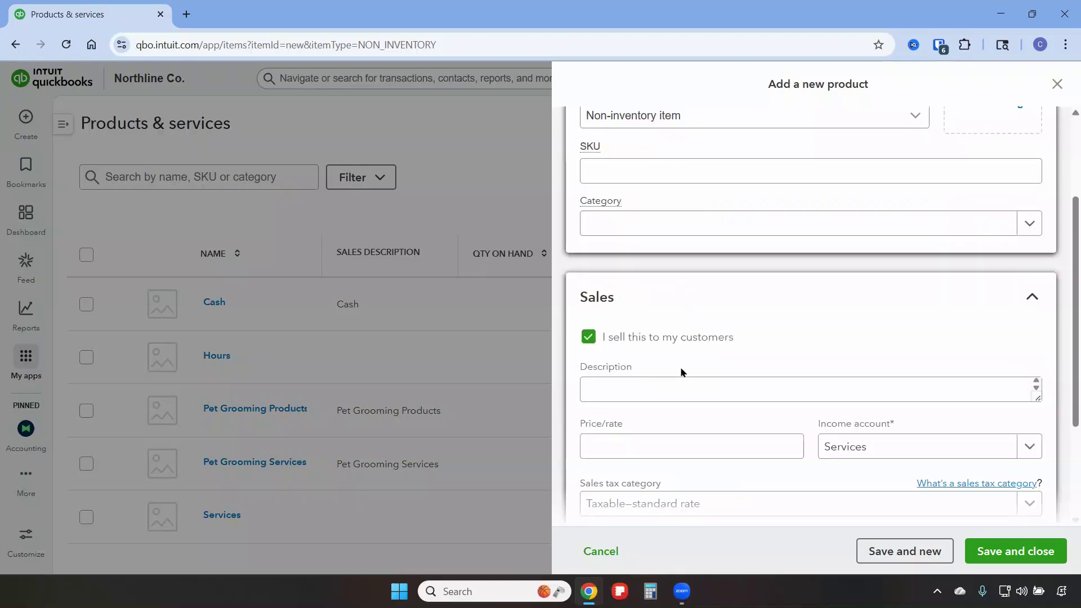
click(676, 389)
text(Checks)
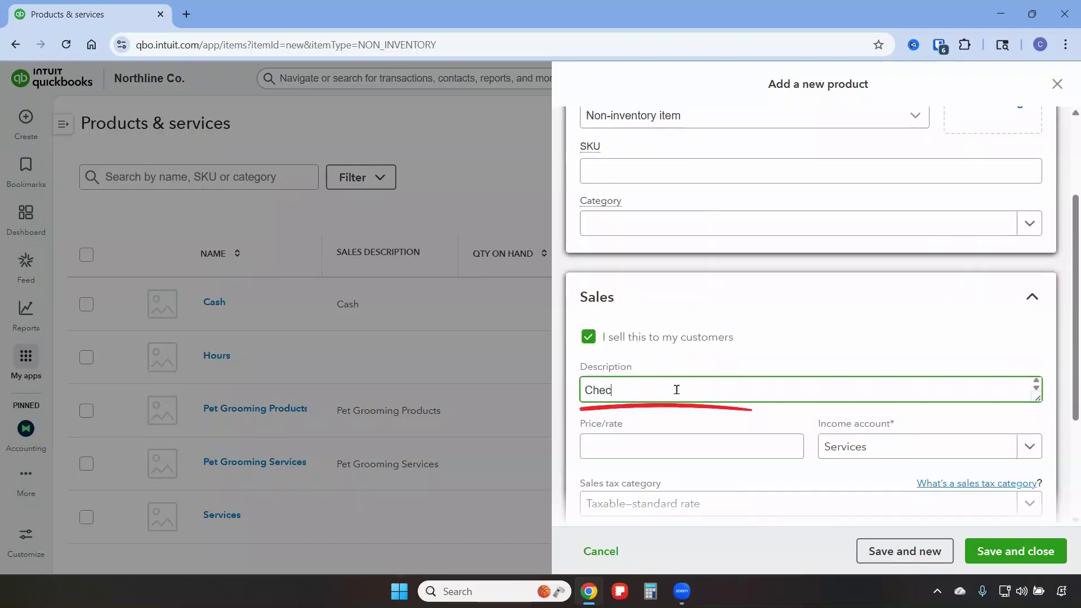
click(914, 454)
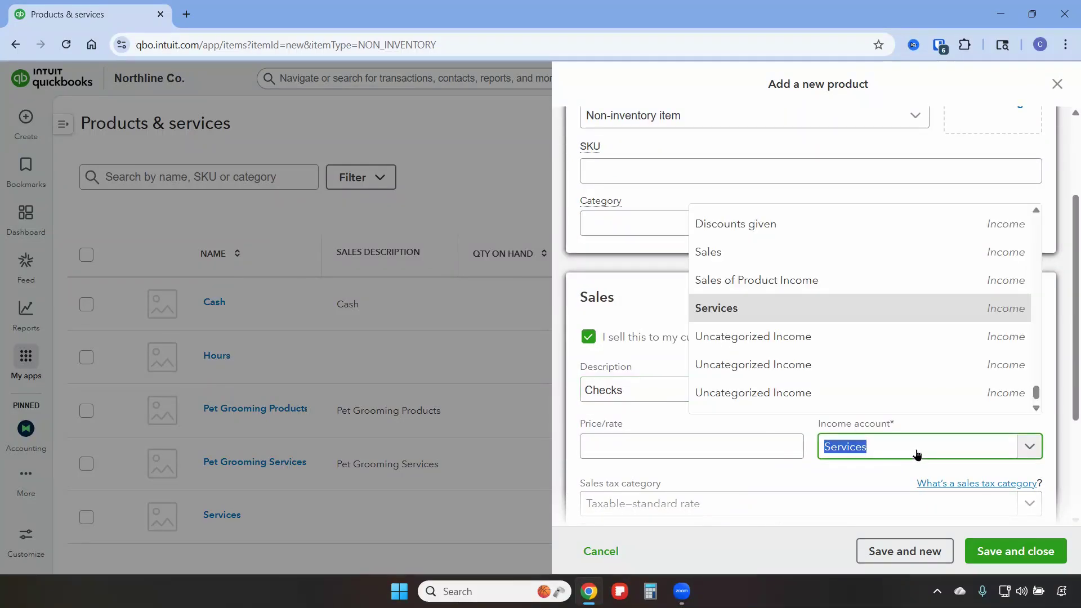
text(payment)
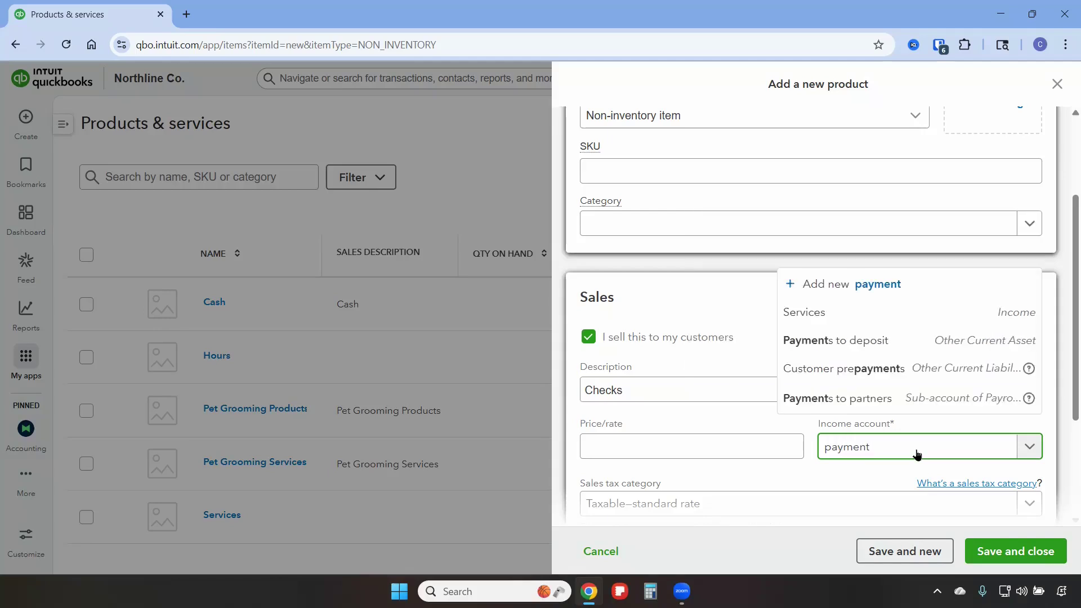
click(878, 340)
scroll(707, 377, down, 2)
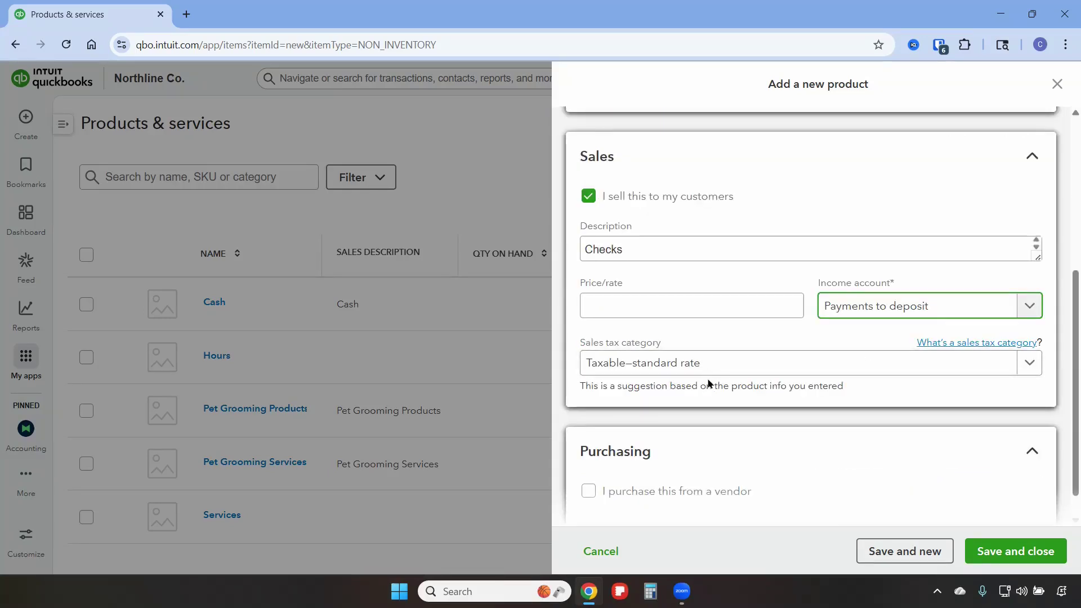
click(707, 376)
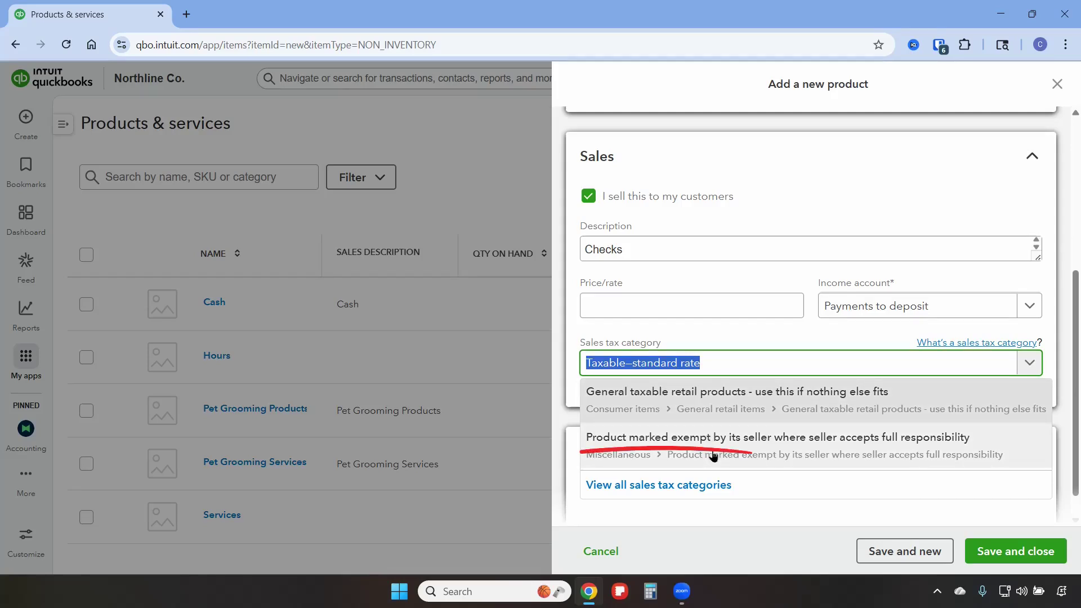
click(713, 455)
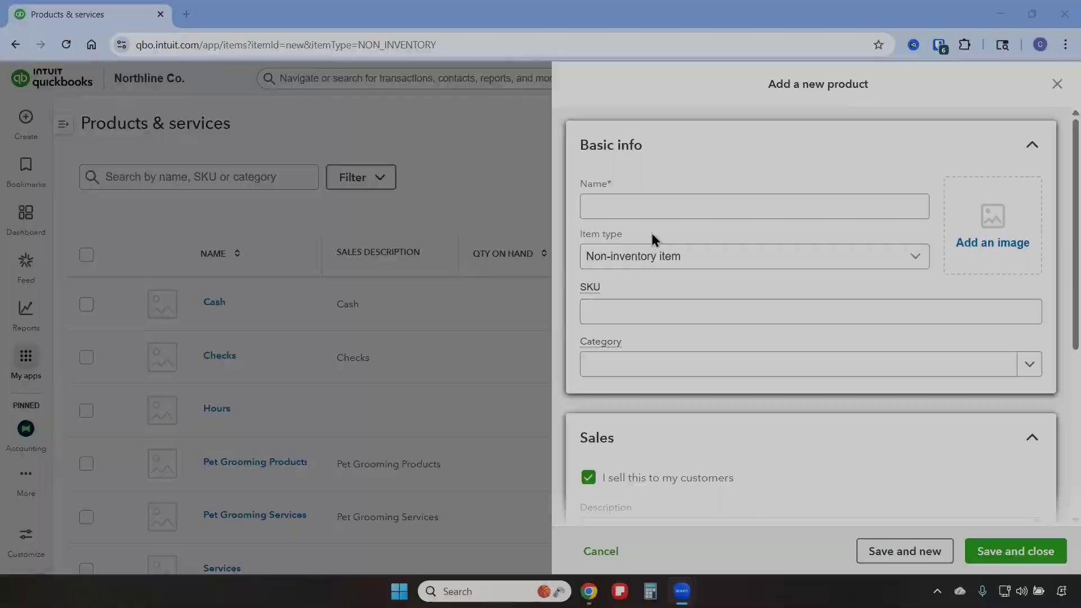
- Create a VISA item, description VISA, posting to Credit Cards Clearing
click(645, 206)
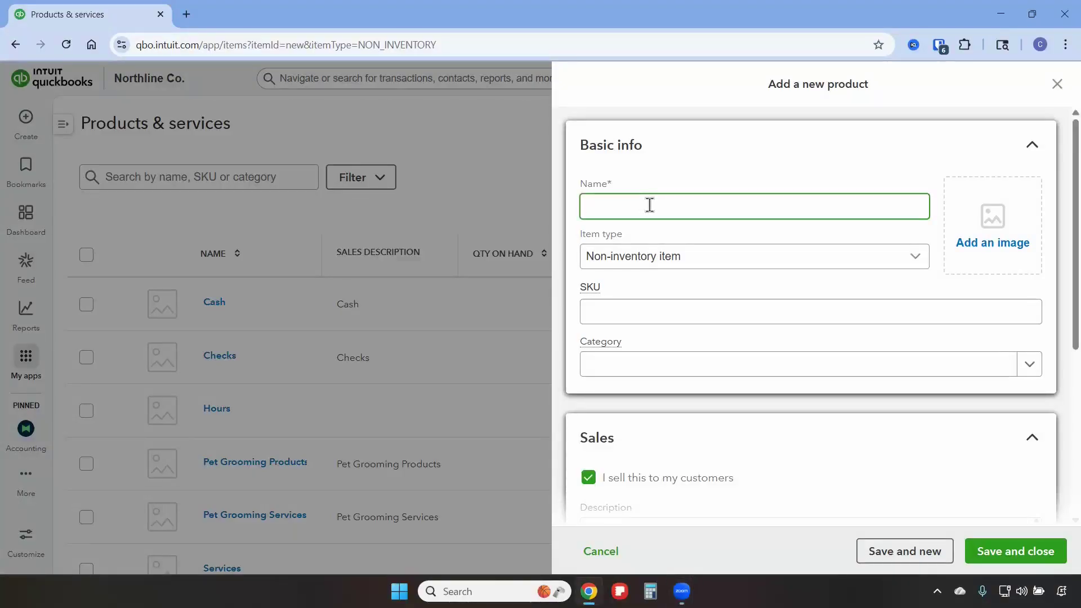
text(VISA)
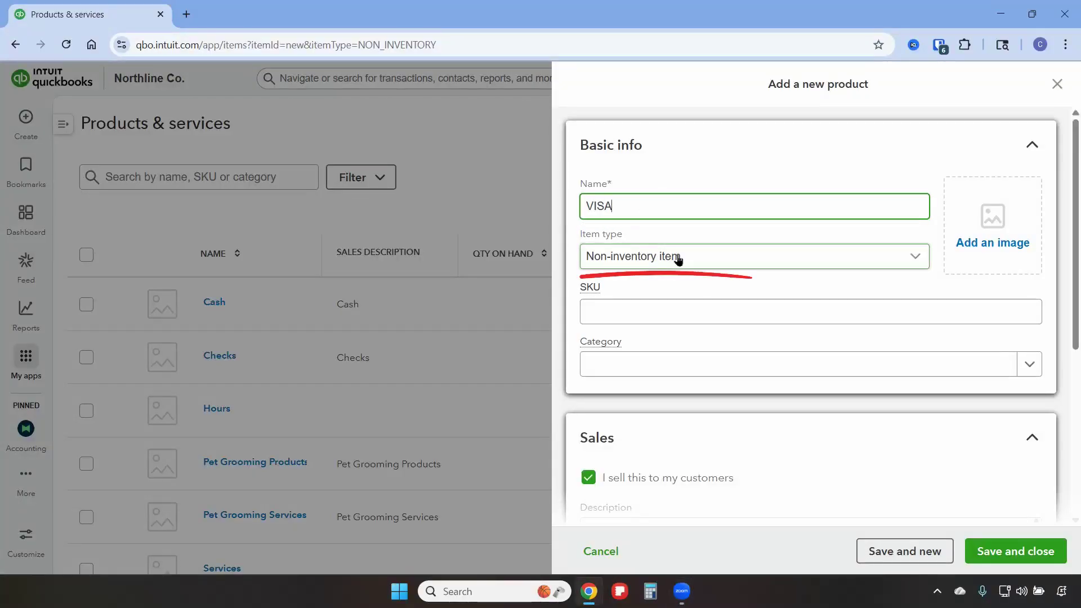
scroll(839, 357, down, 3)
click(690, 324)
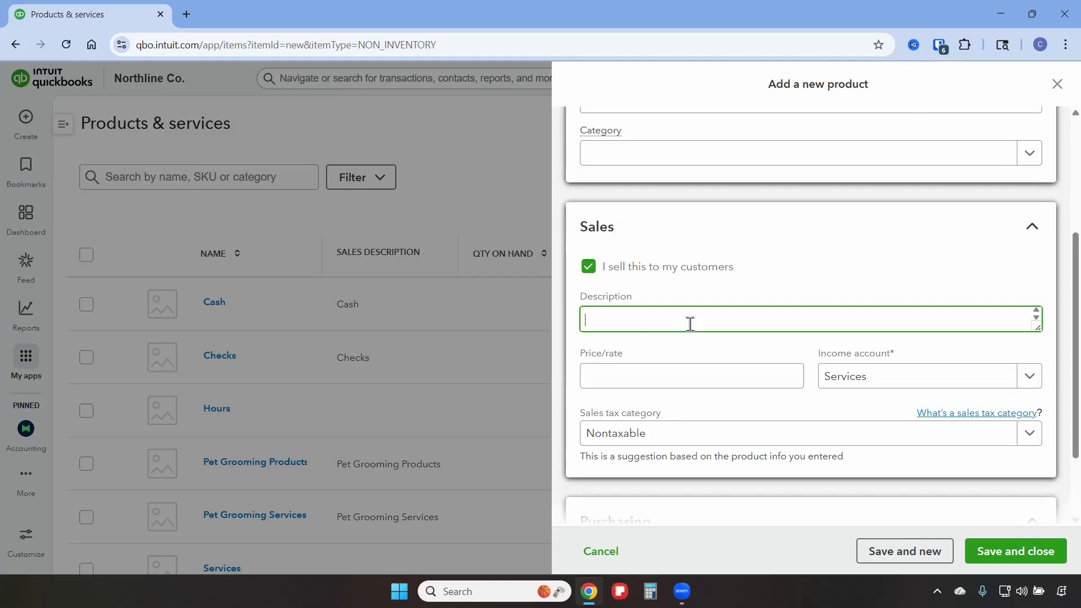
text(VISA)
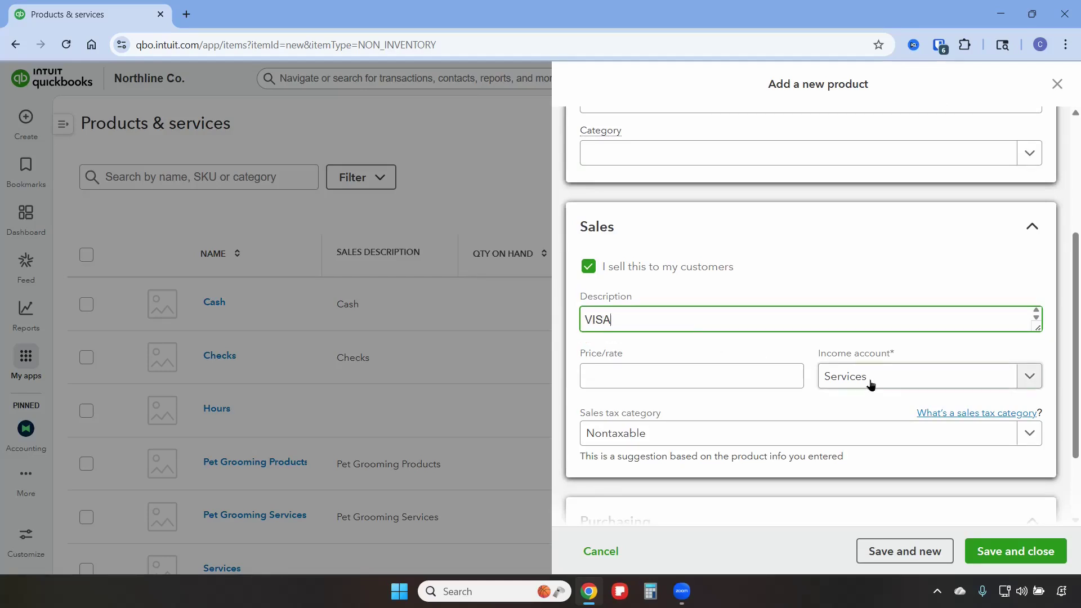
click(871, 381)
text(credit card)
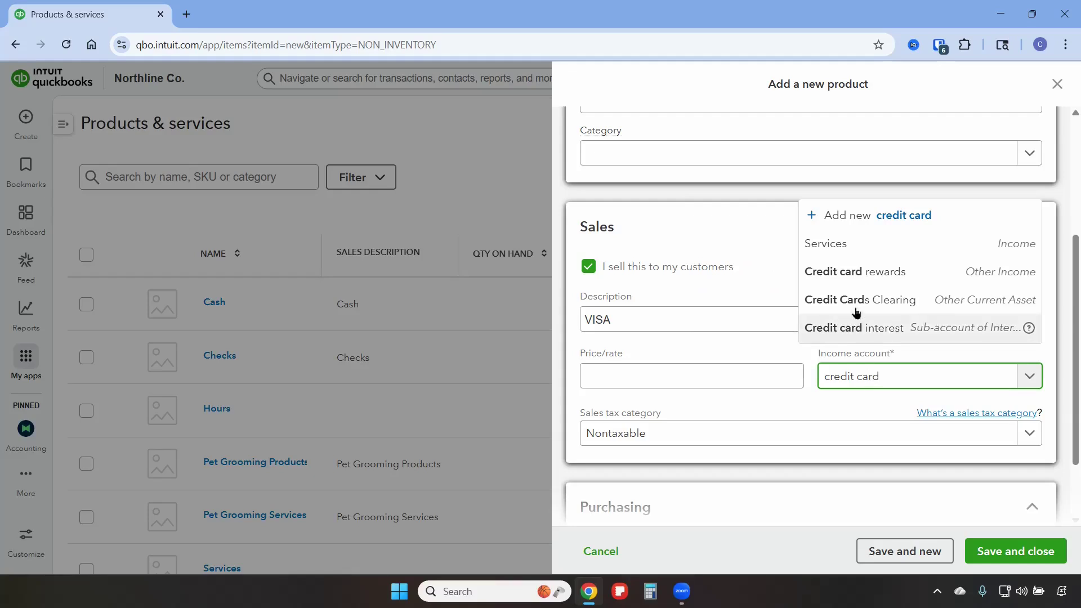
click(854, 308)
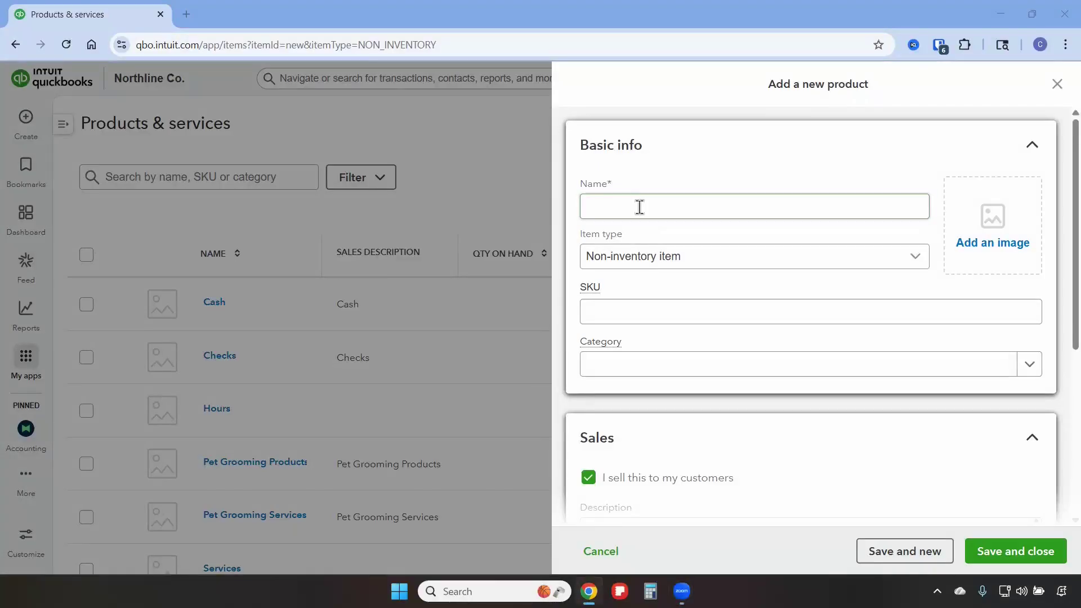
- Create a Gift Cards item posting to Gift Cards Liability, not taxable until redeemed
click(638, 206)
text(Gift Cards)
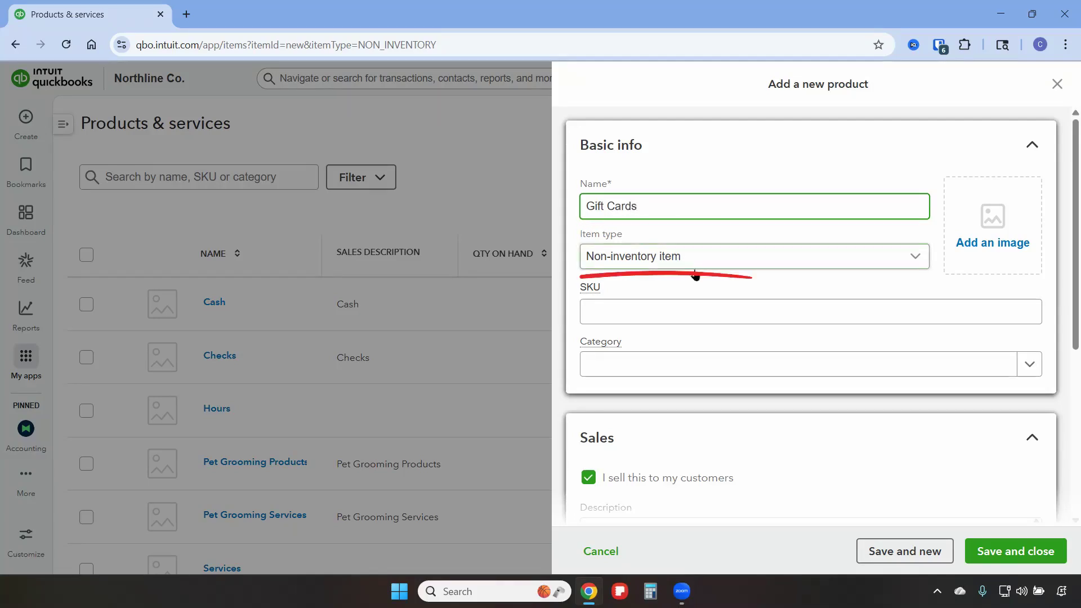
scroll(726, 293, down, 4)
click(685, 324)
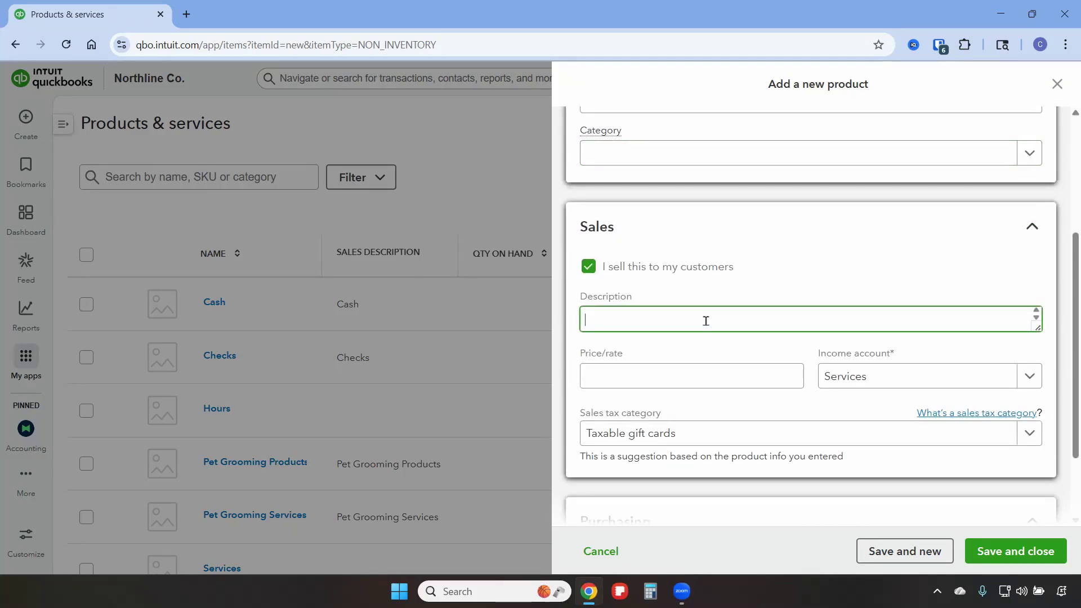
text(Gift Cards)
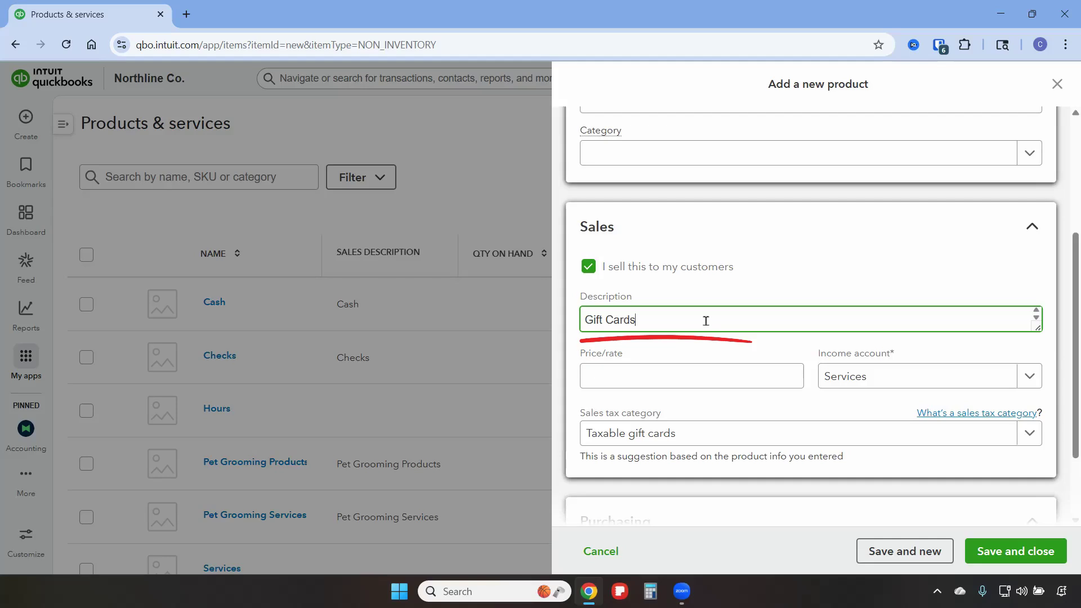
click(852, 378)
text(gift)
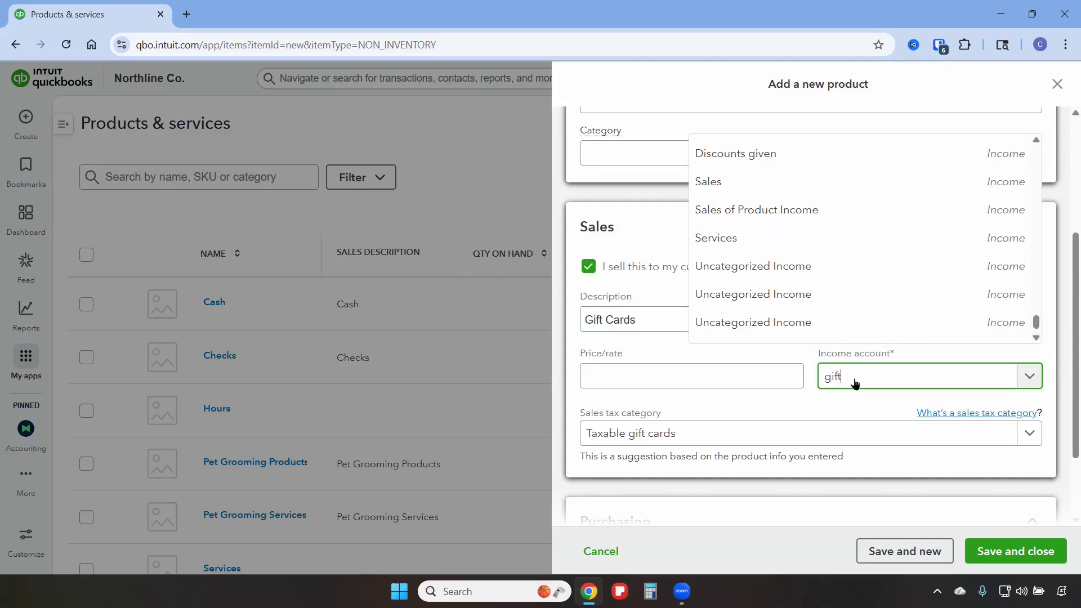
click(863, 326)
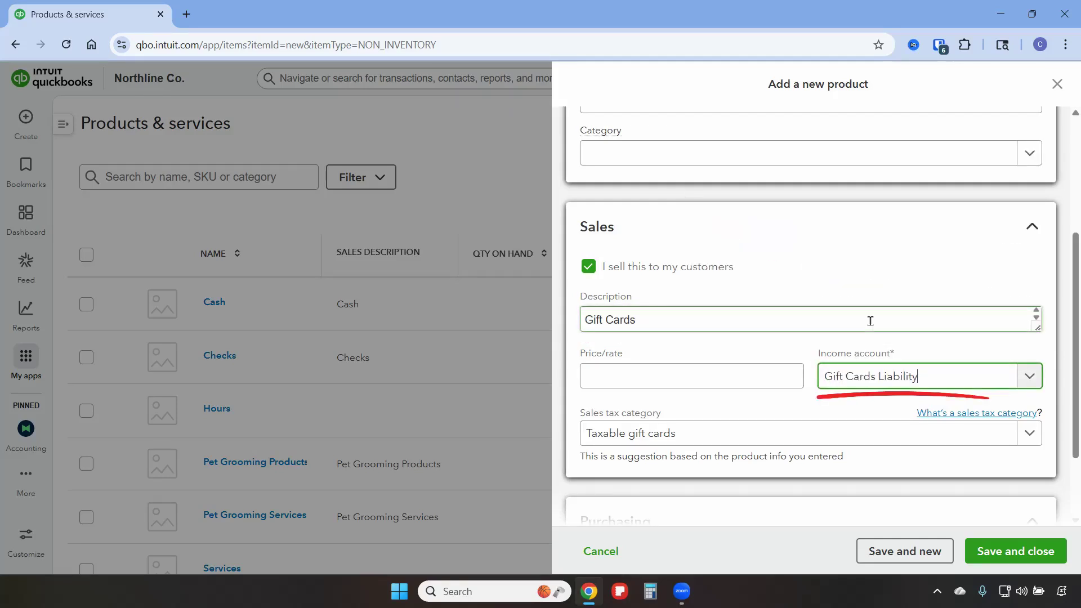
click(708, 434)
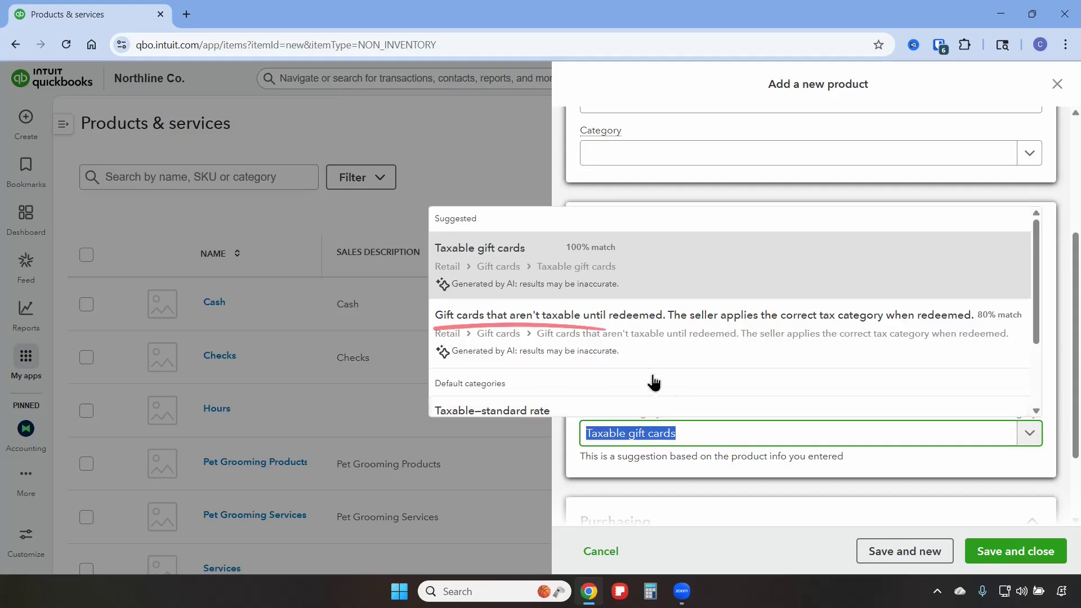
click(621, 334)
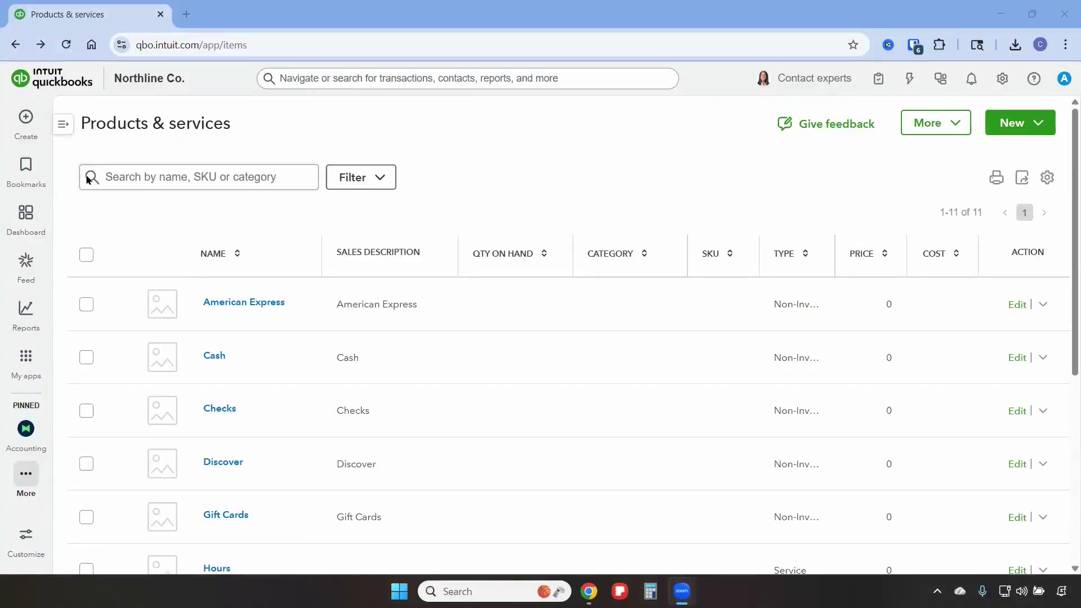
- Start a new sales receipt for customer Daily Sales
click(26, 117)
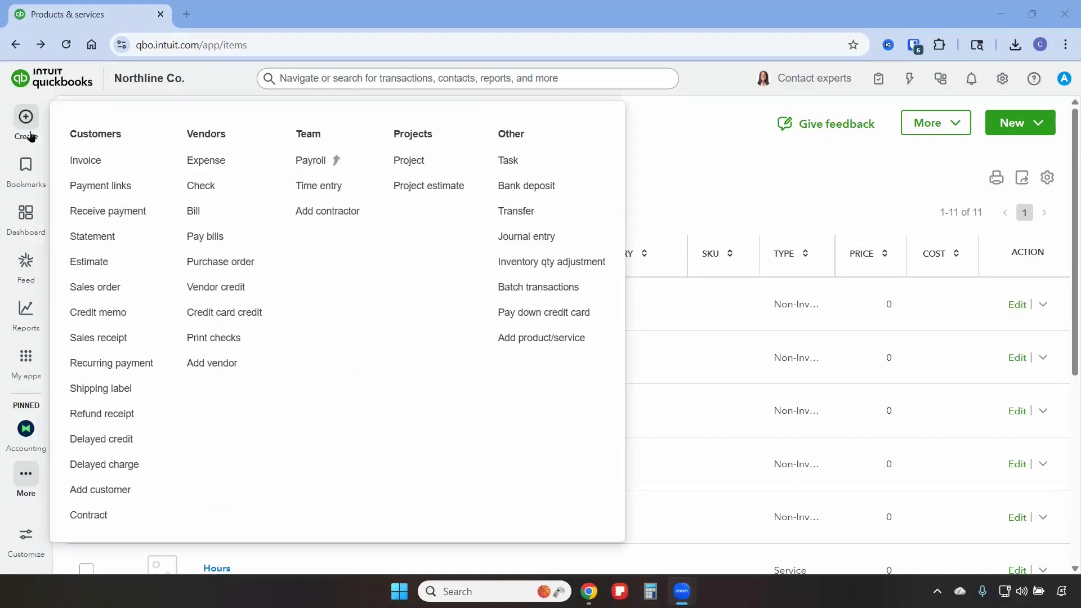
click(96, 338)
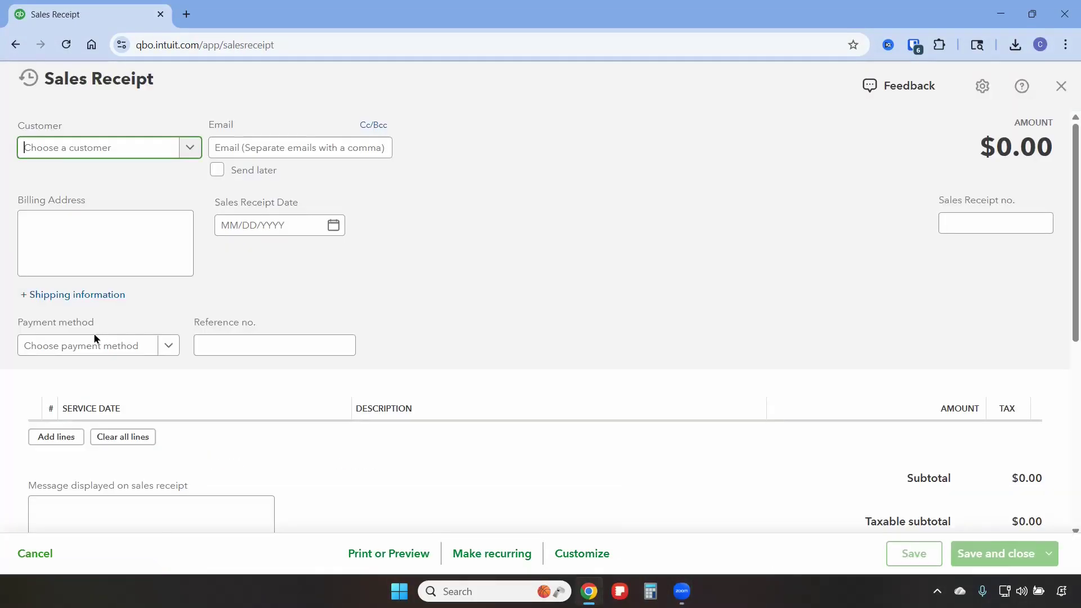
text(dai)
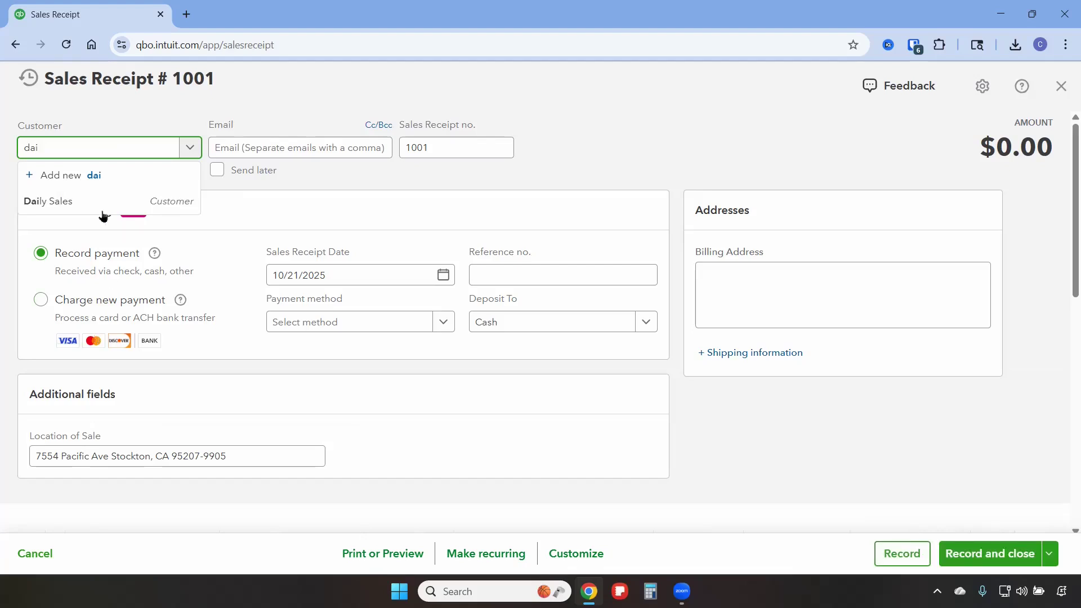
click(93, 208)
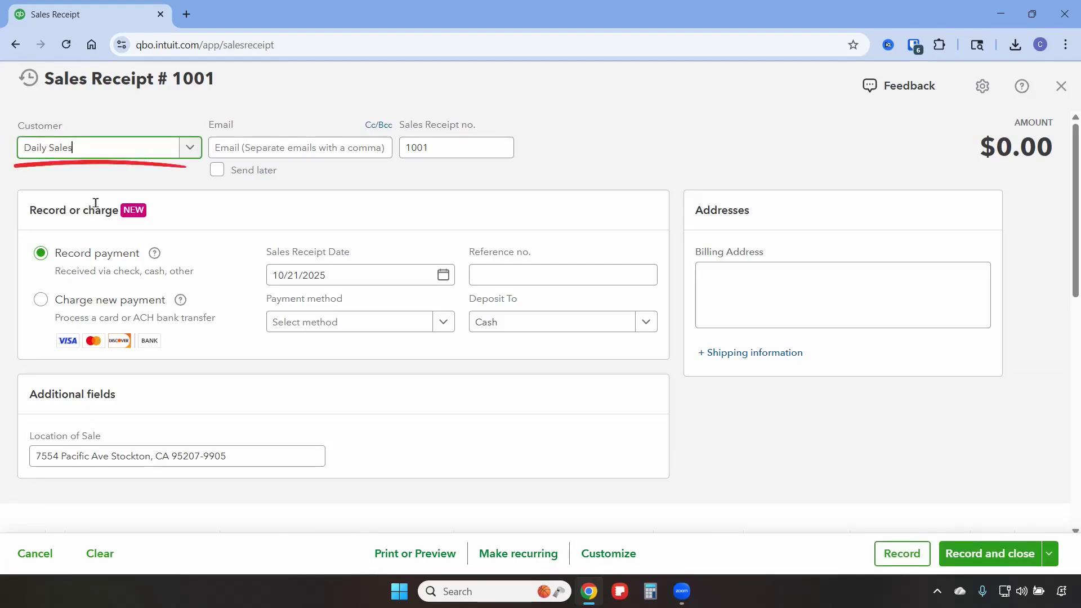
- Date the receipt 10/17/2025 and deposit it to Payments to deposit
click(443, 276)
click(397, 406)
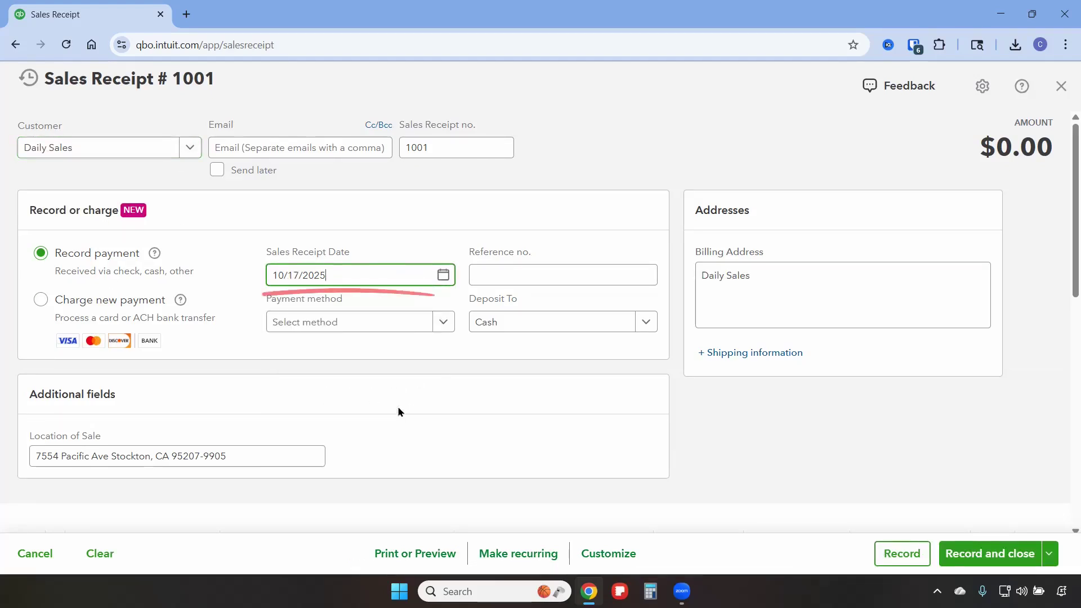
click(509, 325)
text(paym)
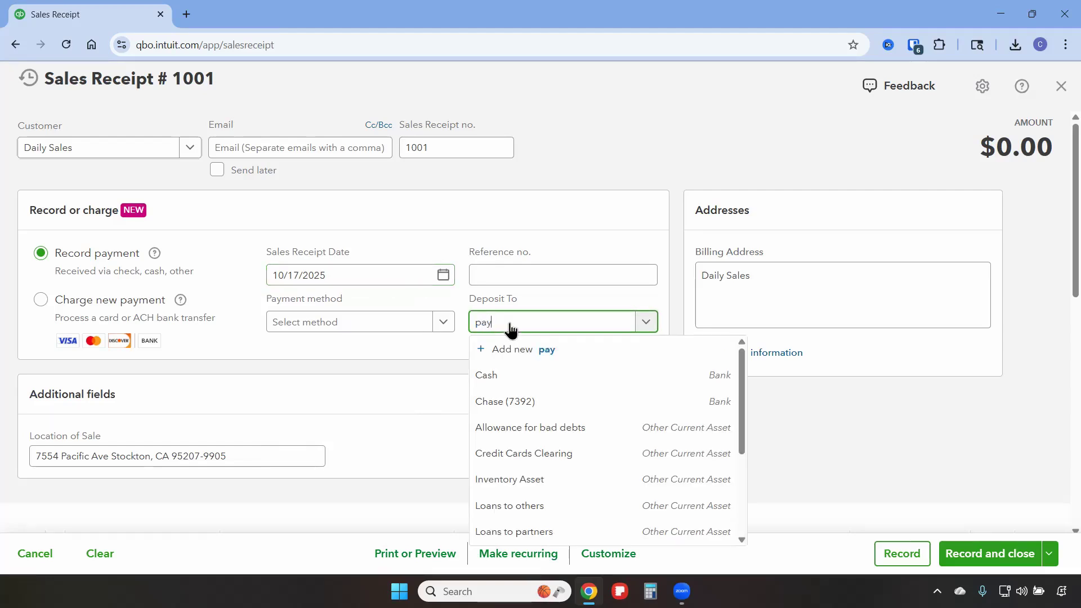
click(539, 400)
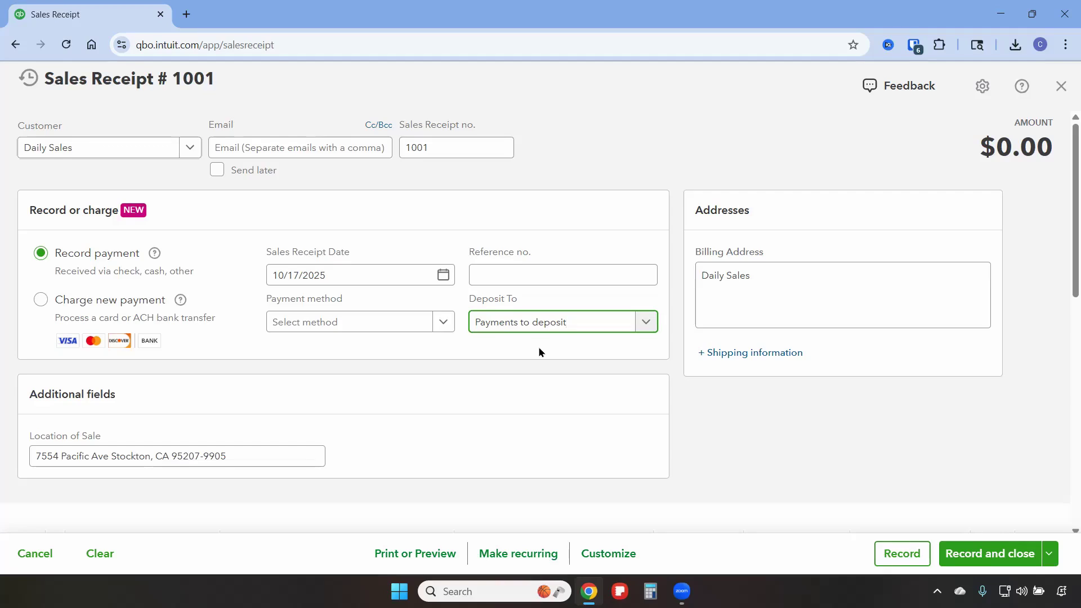
- Put Pet Grooming Services on line 1 at a rate of 1350
scroll(539, 350, down, 5)
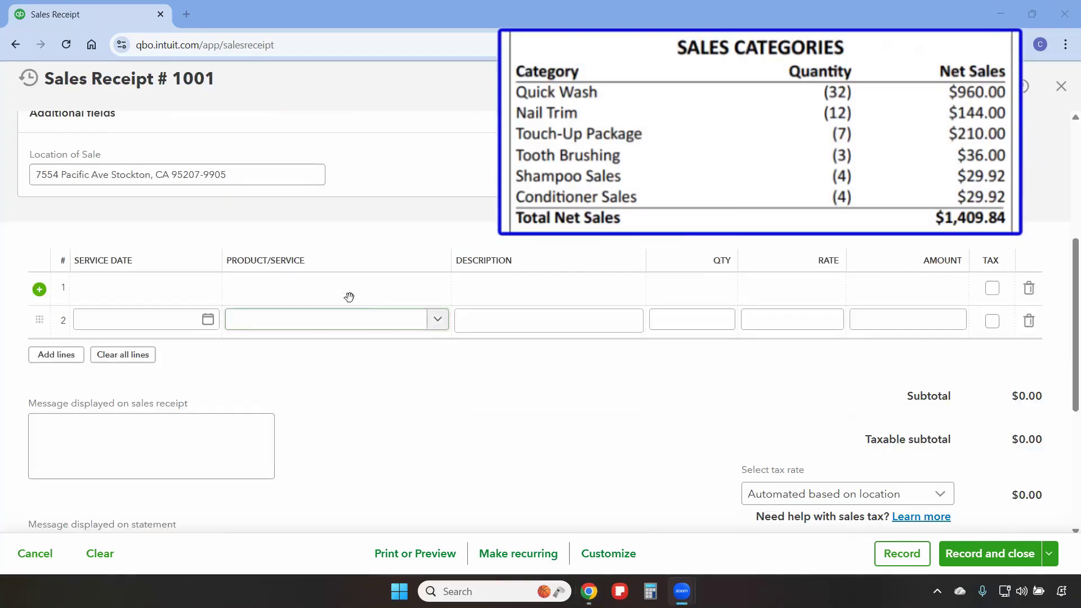
click(339, 289)
text(pet)
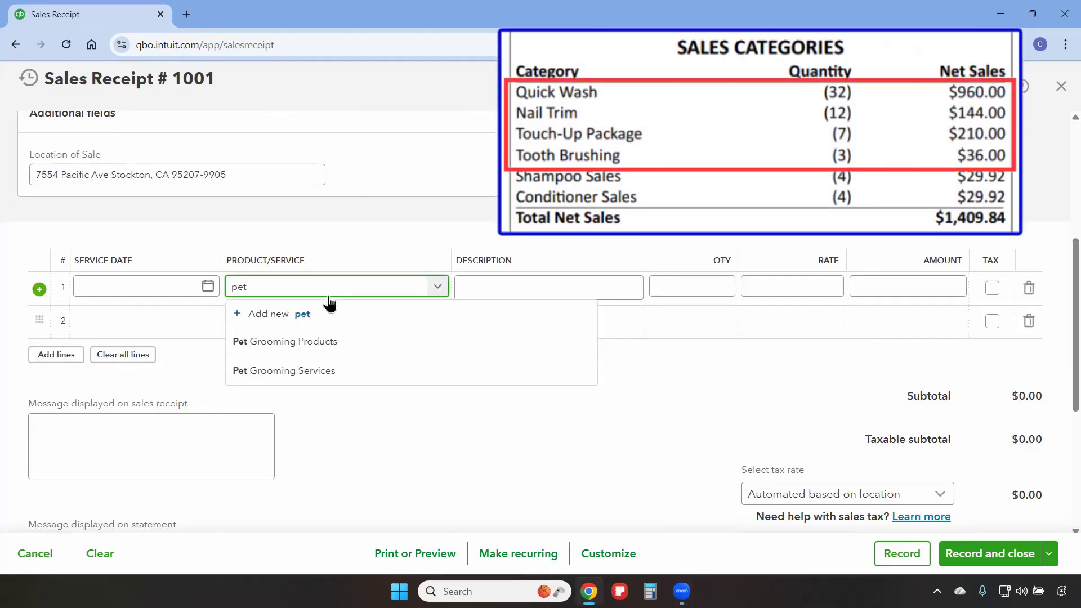
click(366, 370)
click(809, 287)
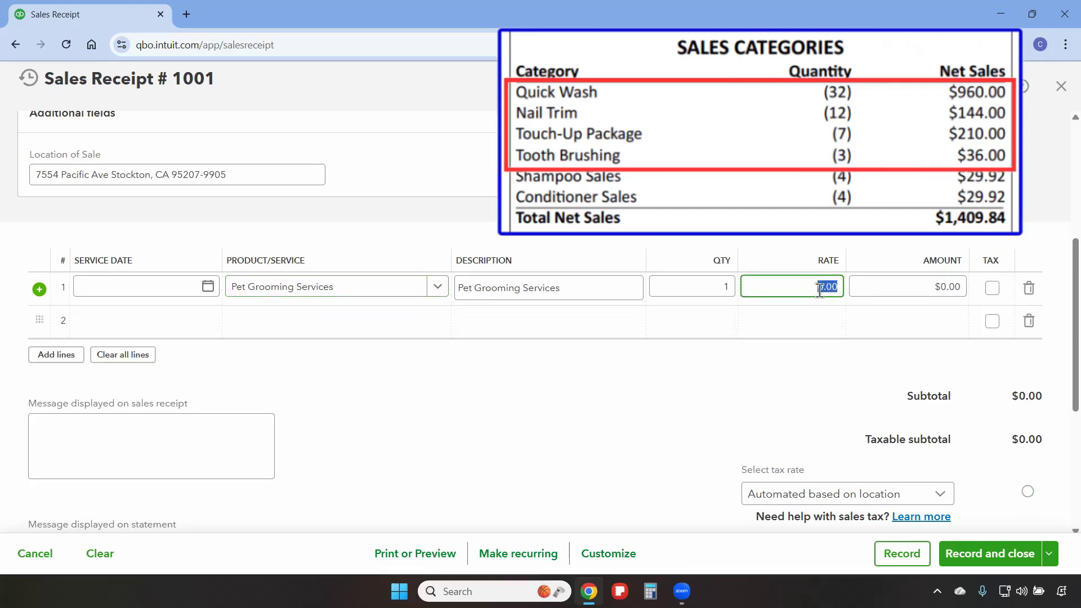
text(1350)
- Add Pet Grooming Products on line 2 at 59.84, marked taxable, and start line 3
click(299, 321)
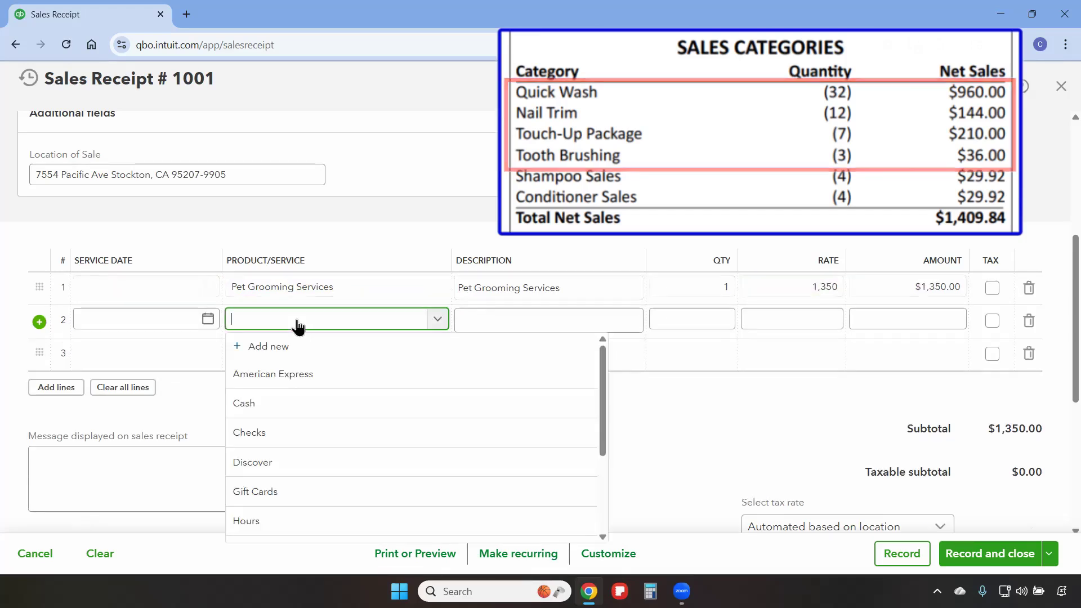
text(pet)
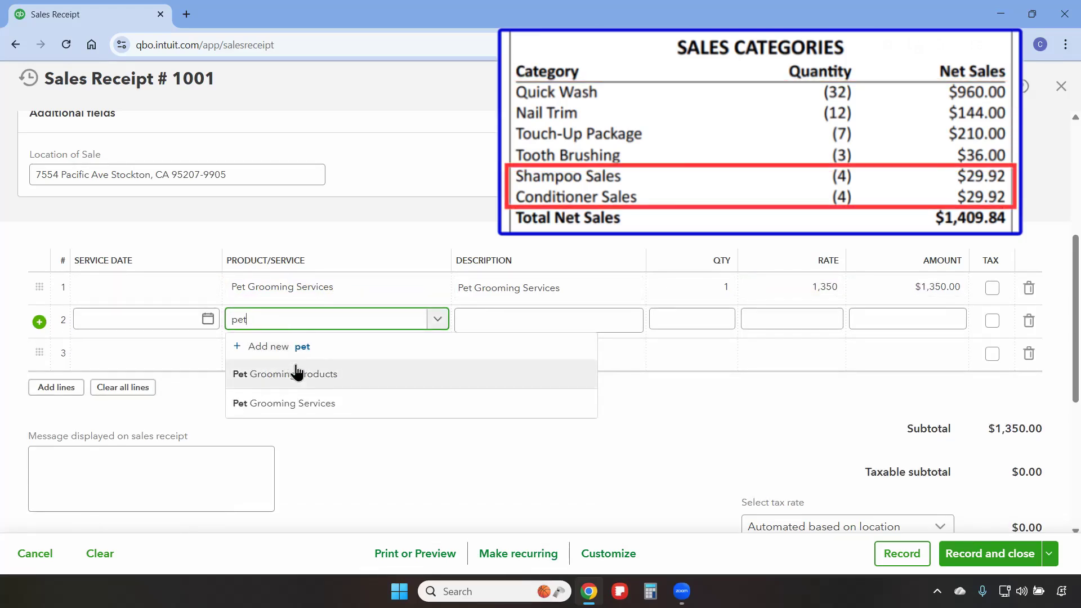
click(297, 372)
click(789, 326)
text(59.84)
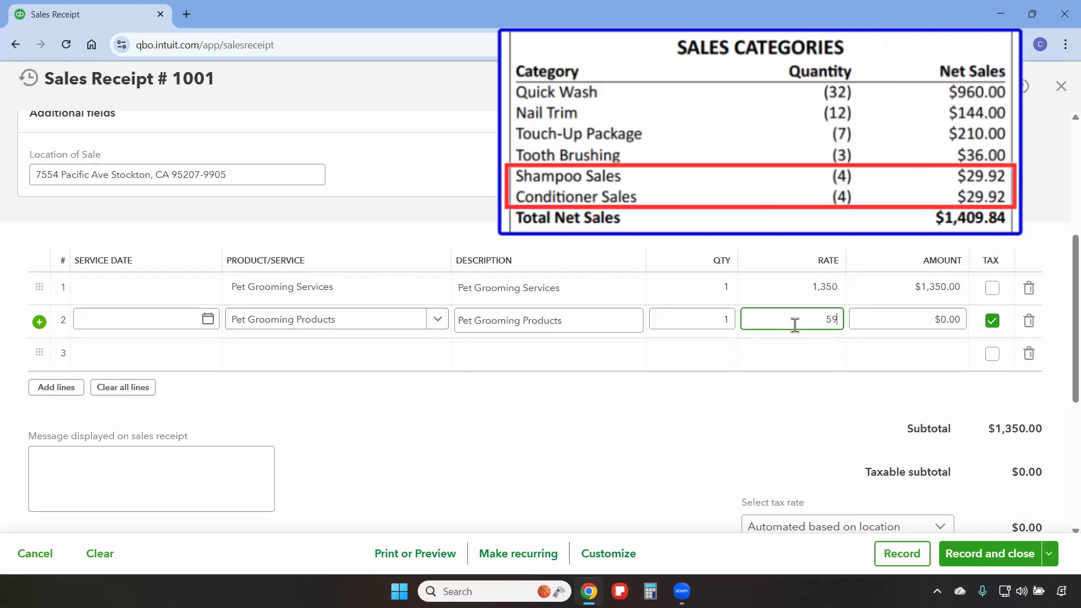
click(849, 388)
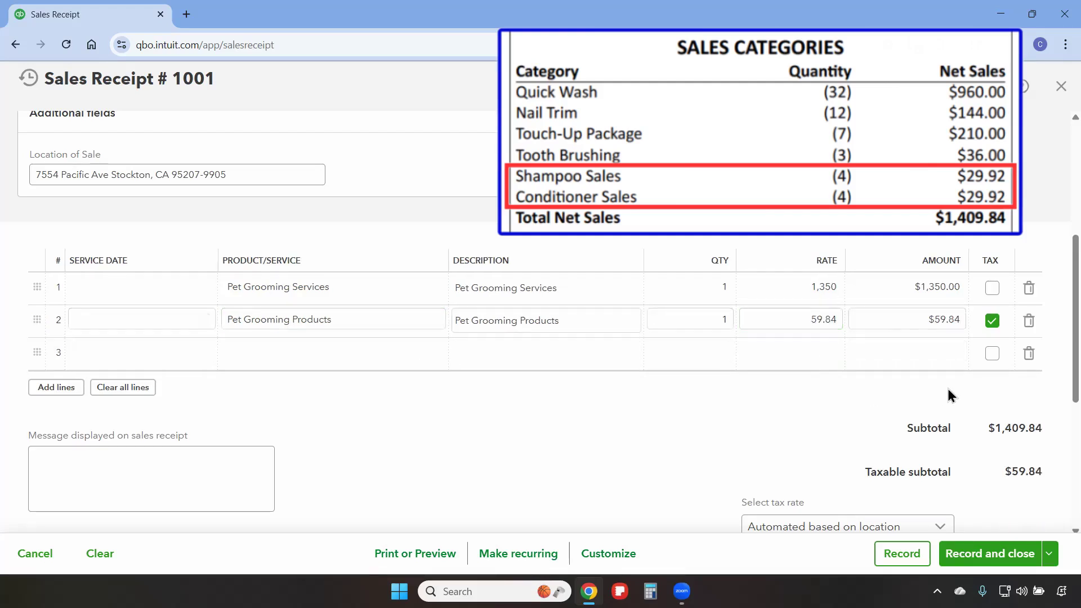
click(1010, 330)
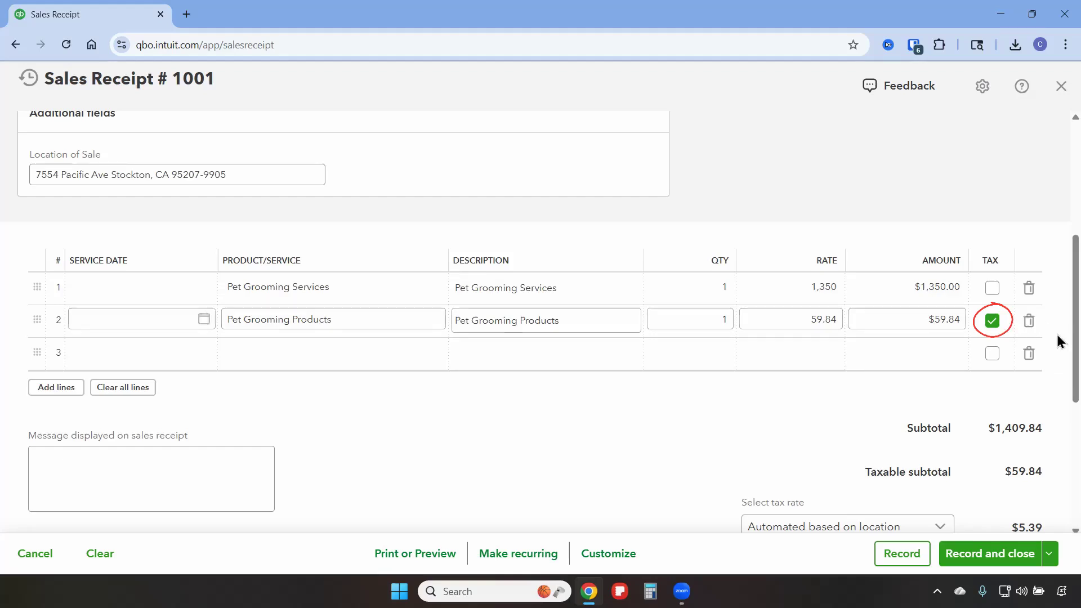
drag(1077, 357, 1077, 405)
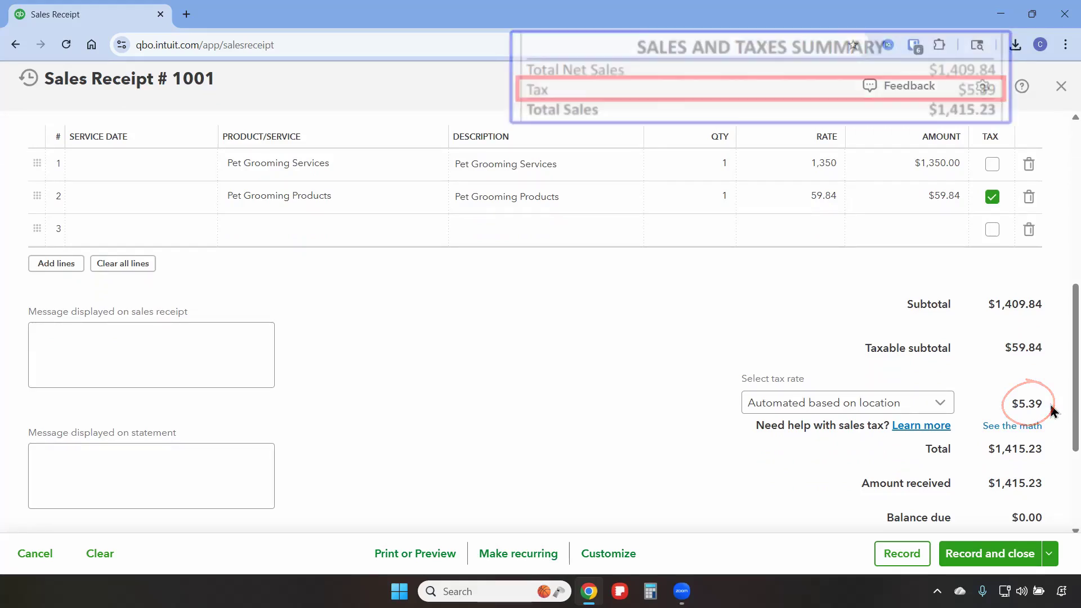
click(330, 229)
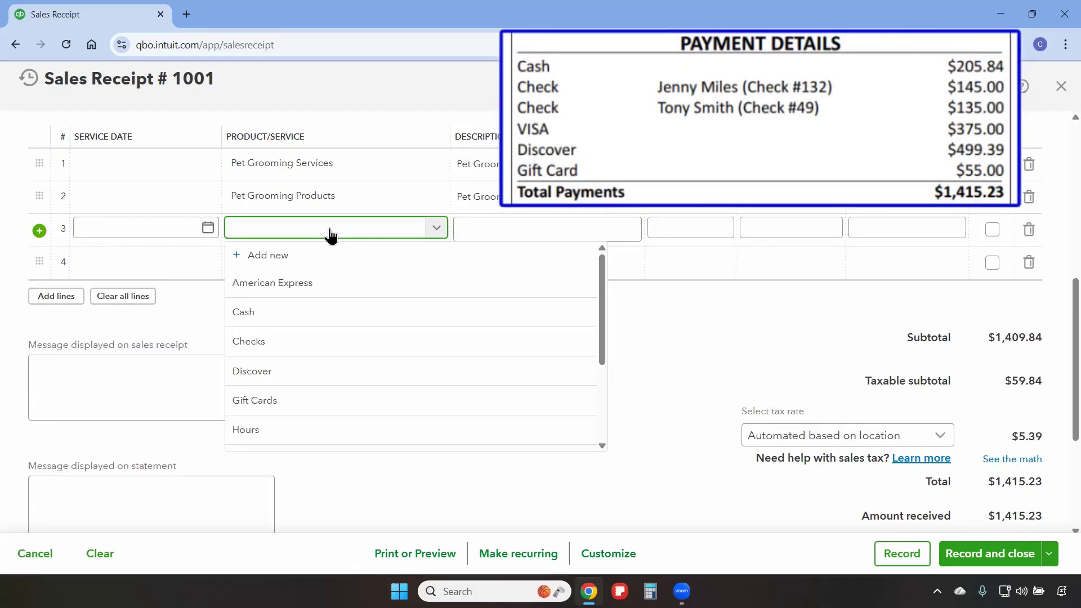
- Add a Cash line to the receipt with a rate of -205.84
text(cash)
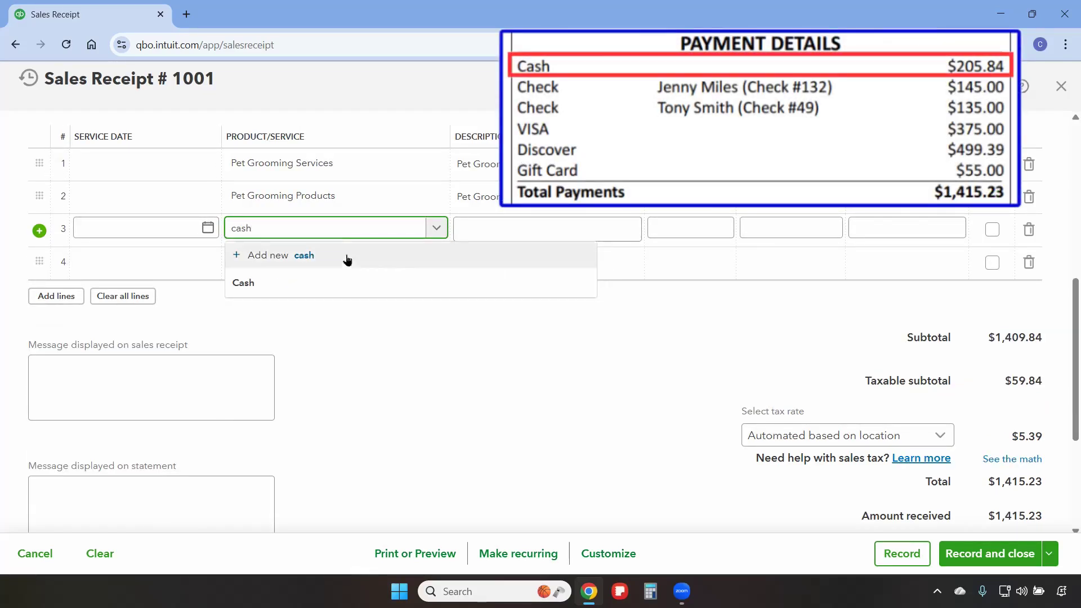
click(329, 290)
click(776, 237)
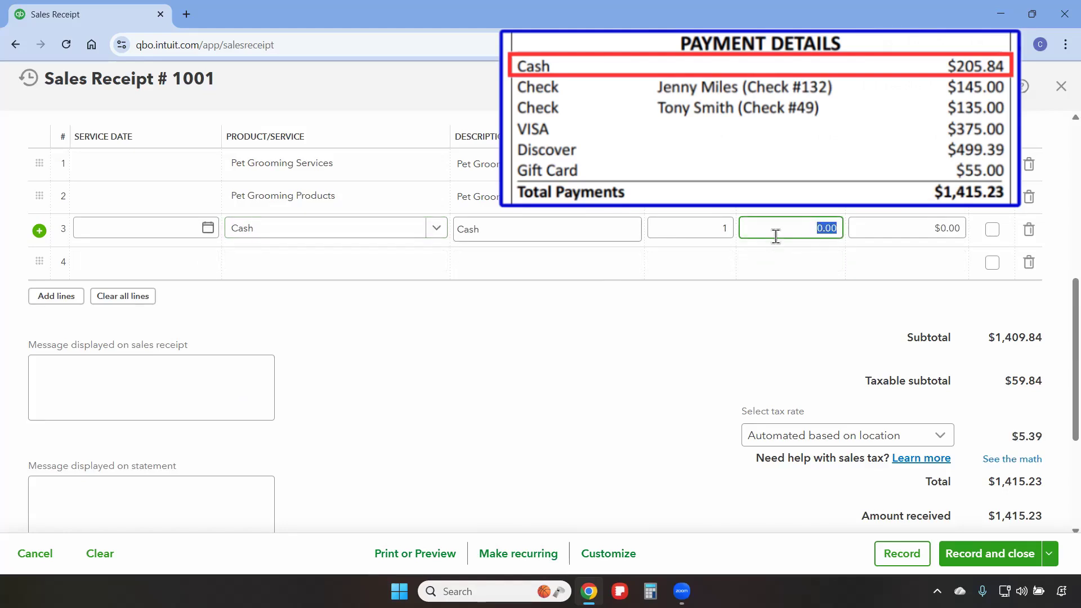
text(-205.84)
- Add a Checks line with the check payer's name as description and rate -145
click(362, 269)
text(c)
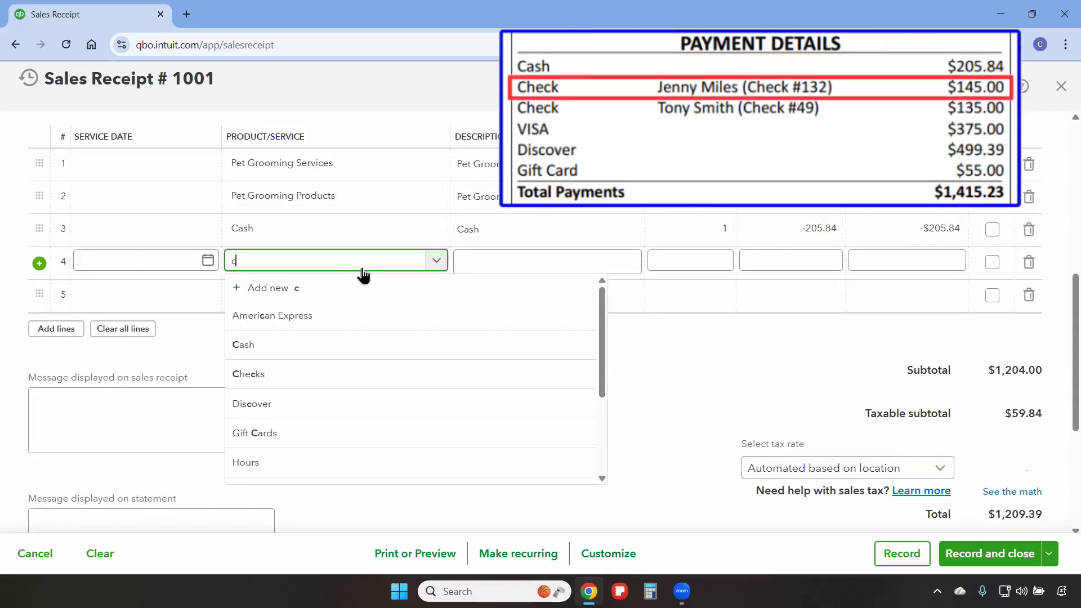
text(hec)
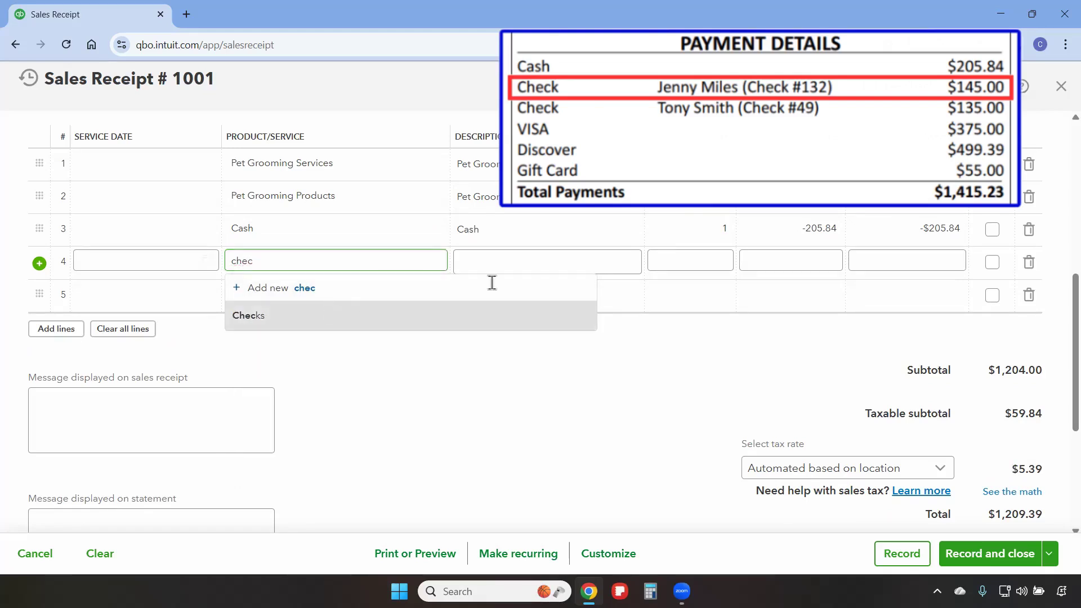
key(Return)
click(516, 270)
key(BackSpace)
key(BackSpace)
key(BackSpace)
key(BackSpace)
key(BackSpace)
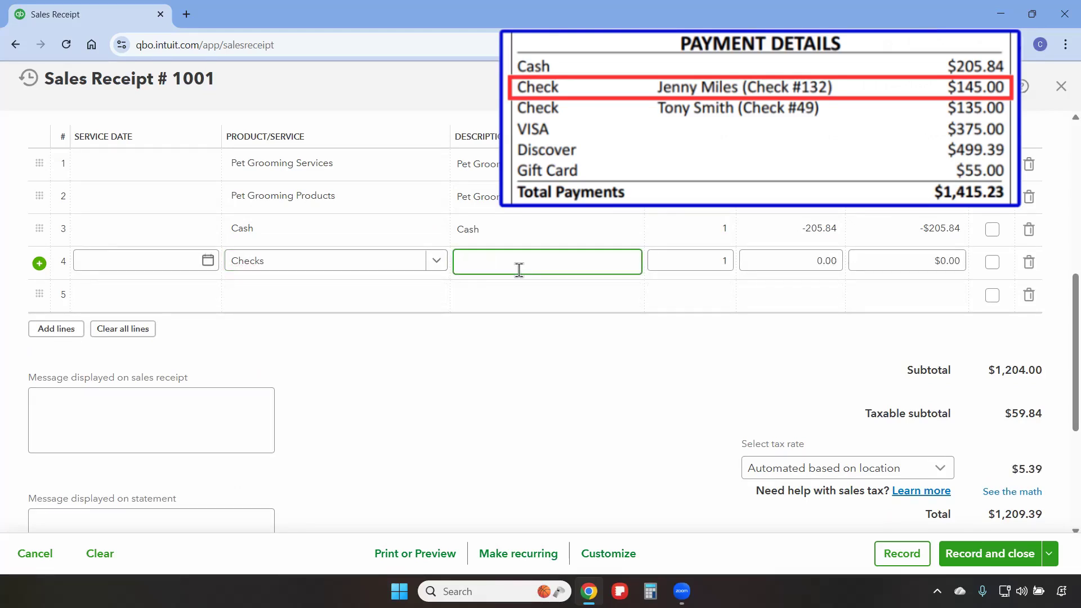
click(771, 267)
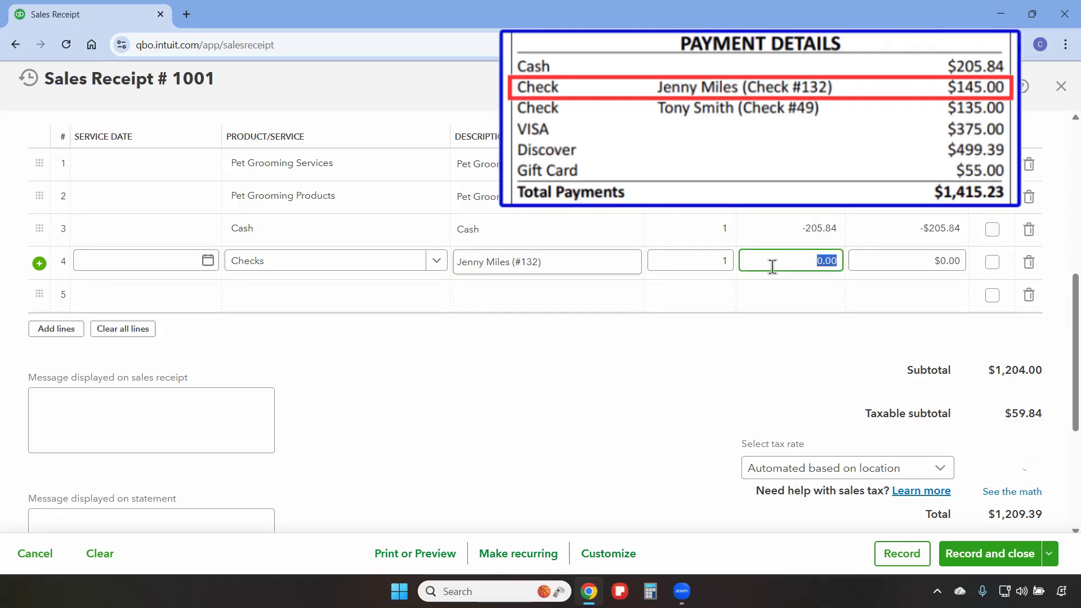
text(-145)
- Add a second Checks line with the payer's name and check #49, rate -135
click(360, 292)
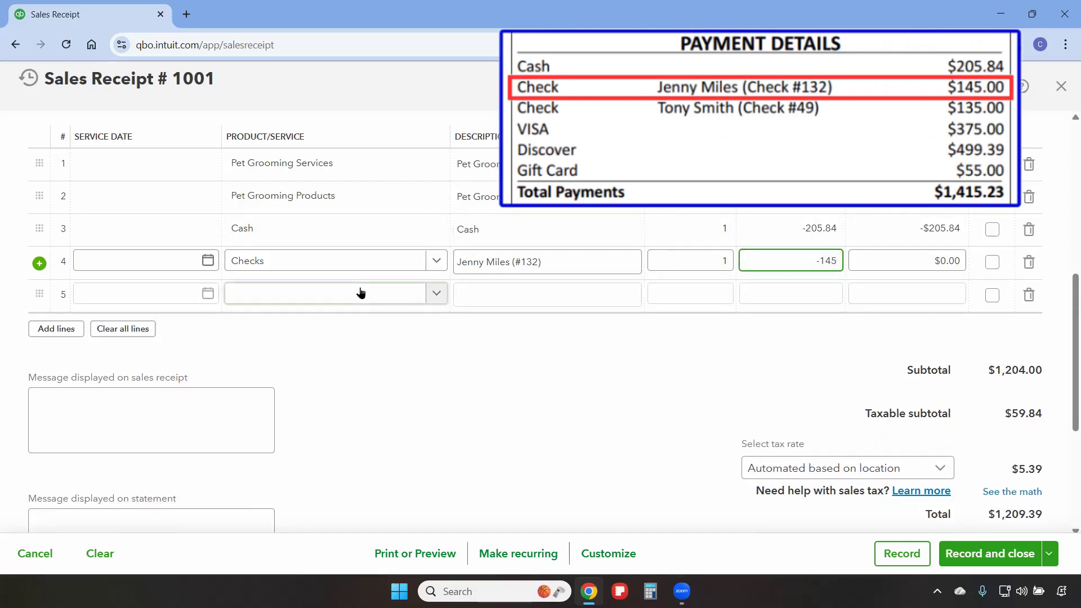
text(Chec)
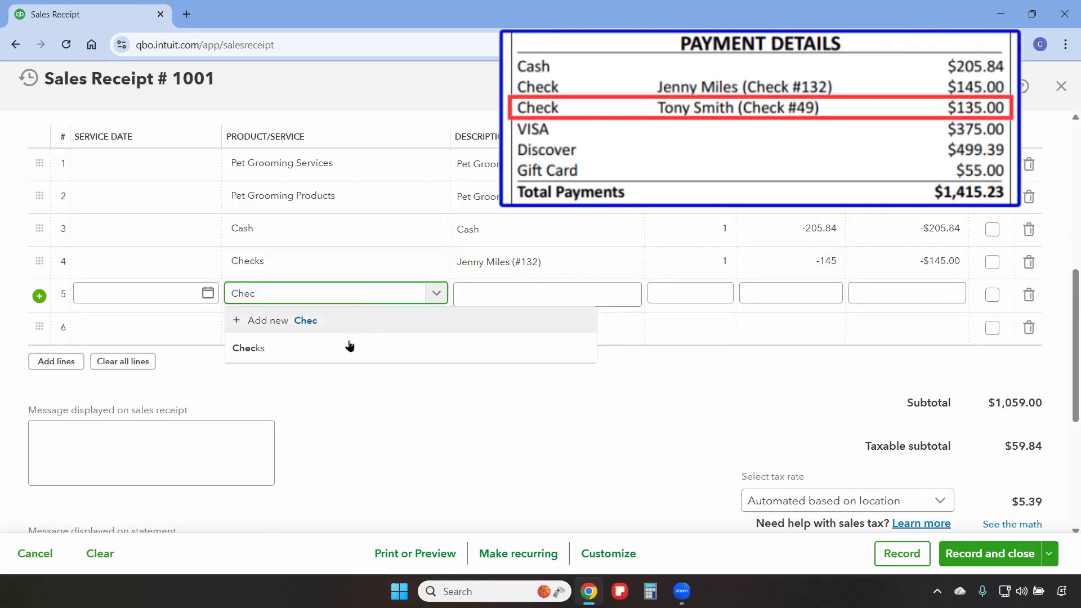
click(437, 338)
click(517, 298)
key(BackSpace)
key(BackSpace)
key(BackSpace)
key(BackSpace)
key(BackSpace)
key(BackSpace)
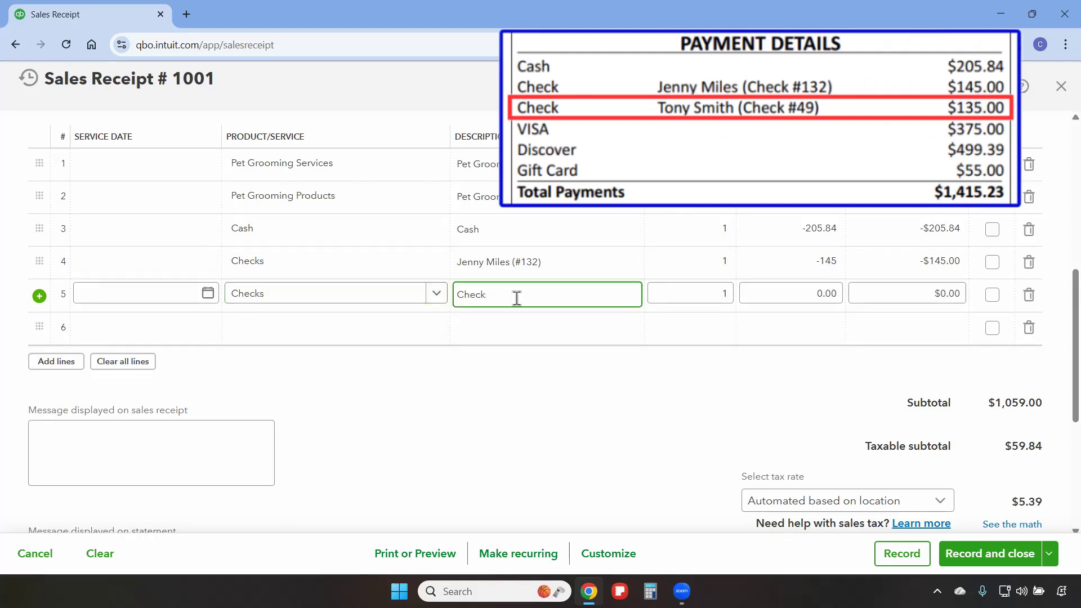
click(787, 297)
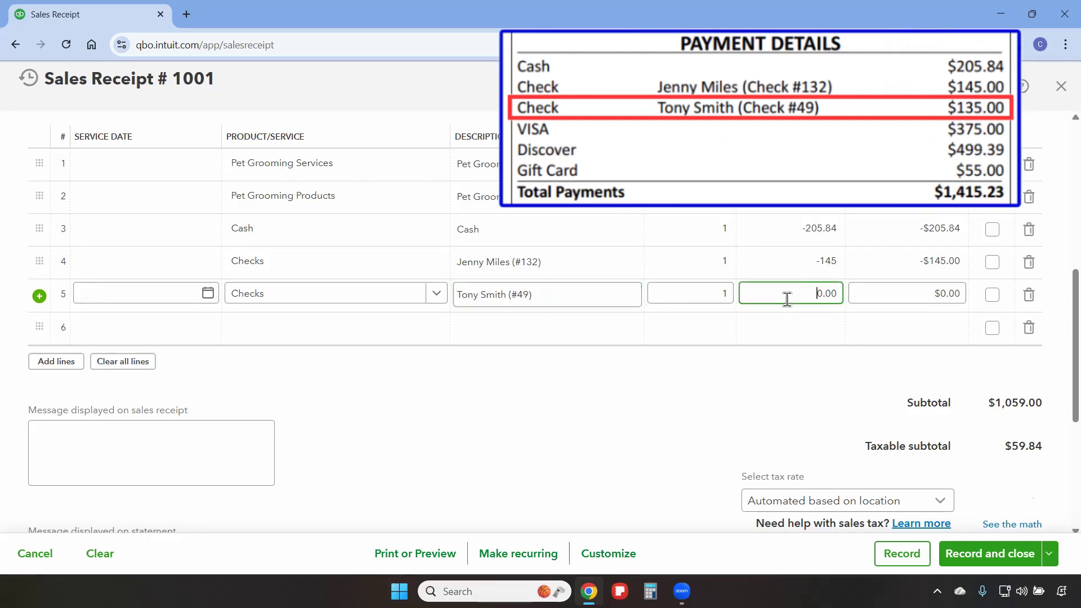
text(-135)
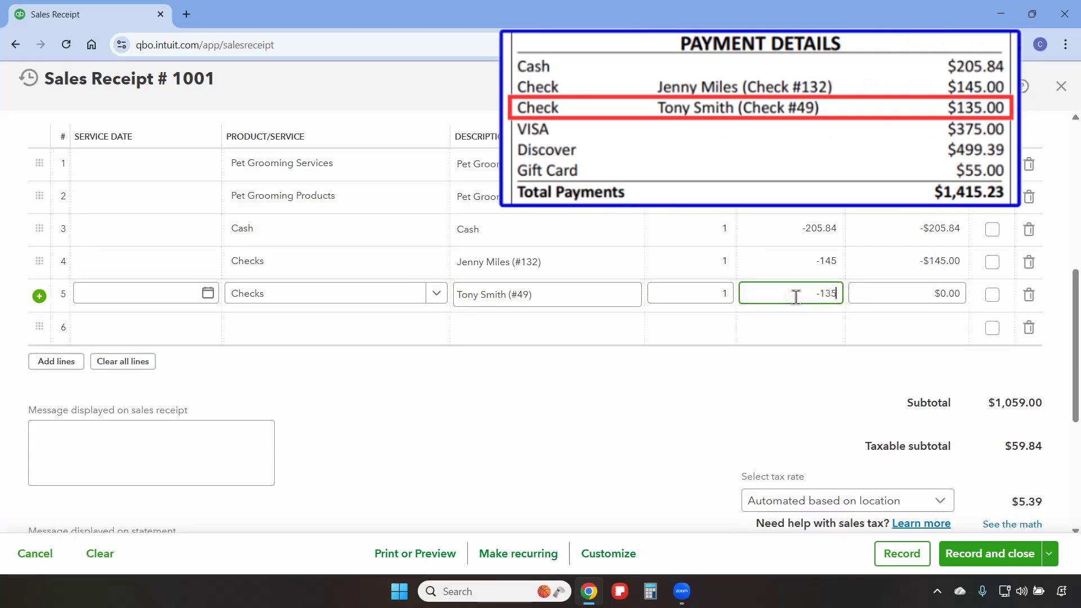
- Add a VISA payment line with a rate of -375
click(363, 325)
text(visa)
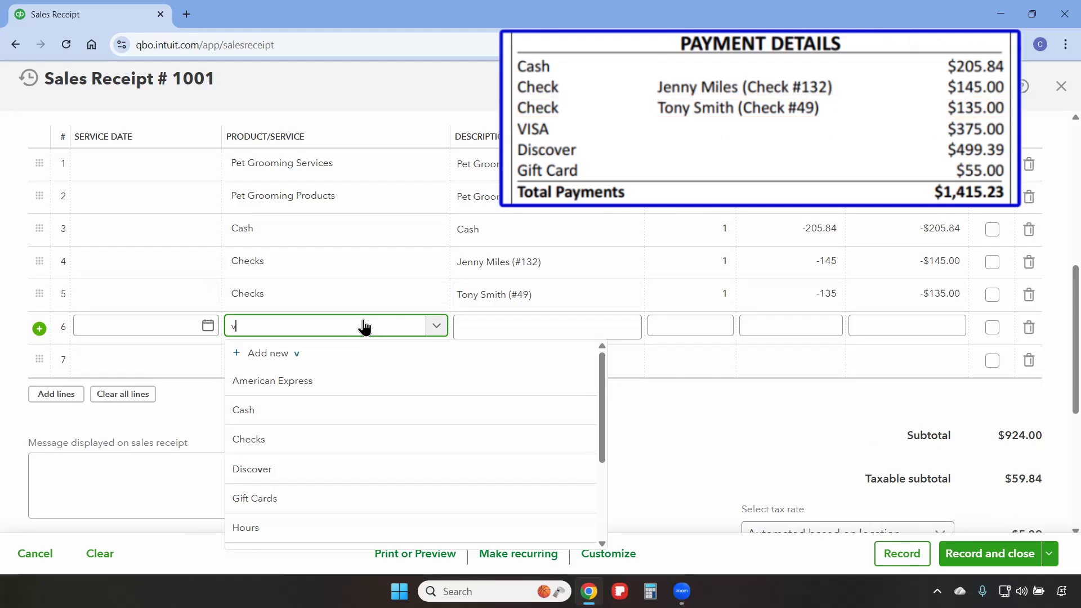
click(340, 380)
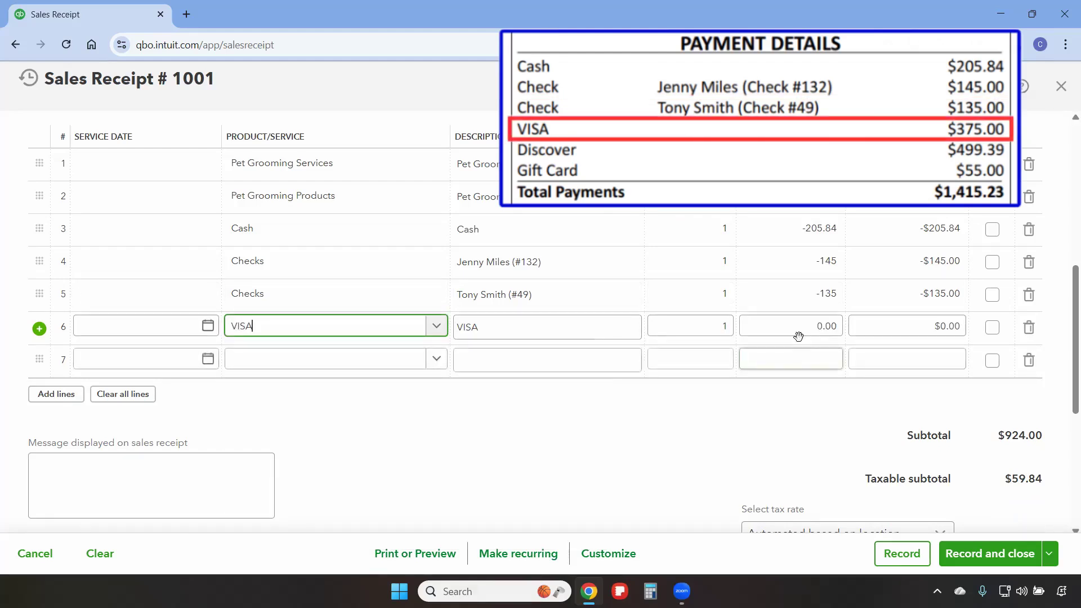
click(795, 329)
text(-375)
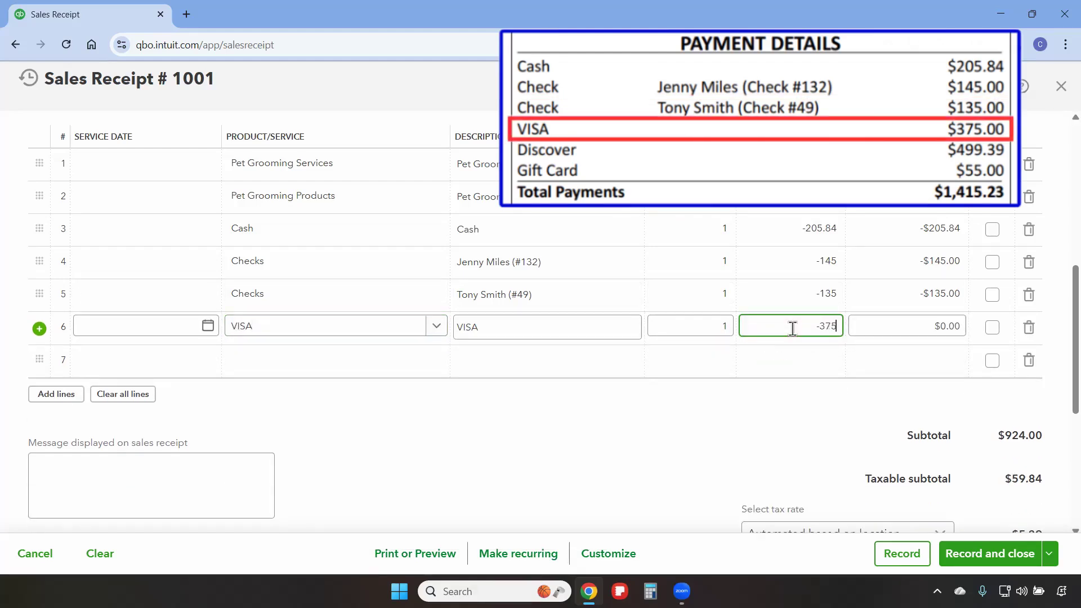
- Add a Discover payment line with a rate of -499.39
click(309, 365)
text(di)
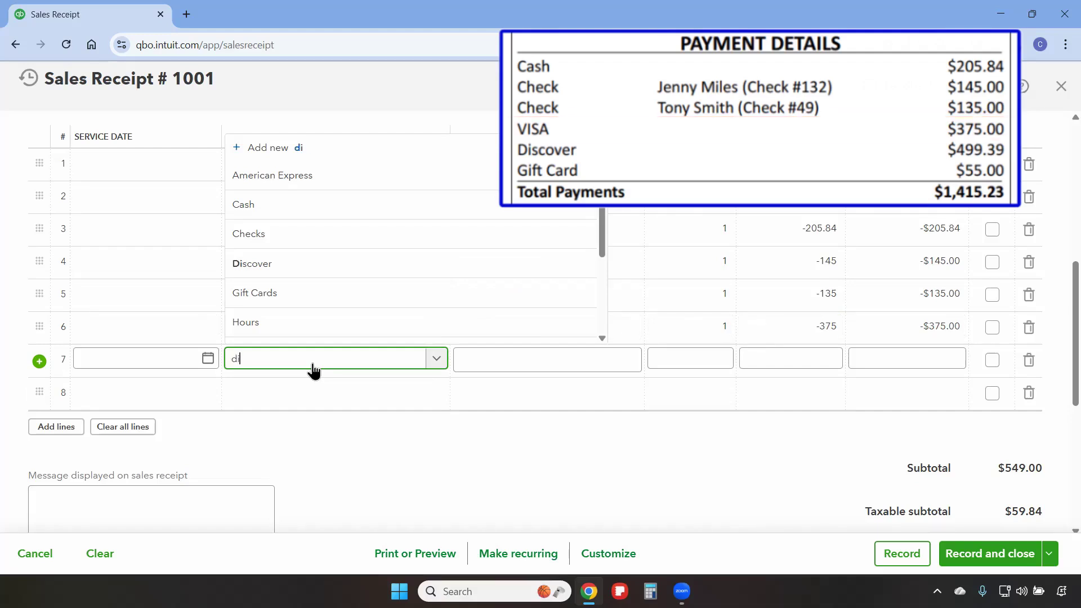
text(s)
click(321, 329)
click(796, 357)
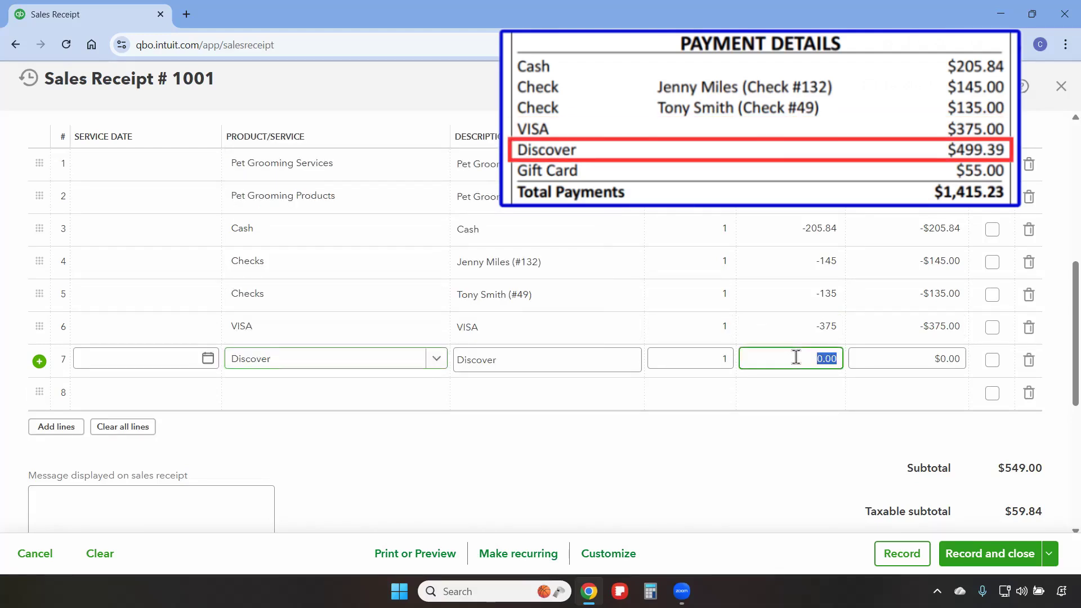
text(-499.39)
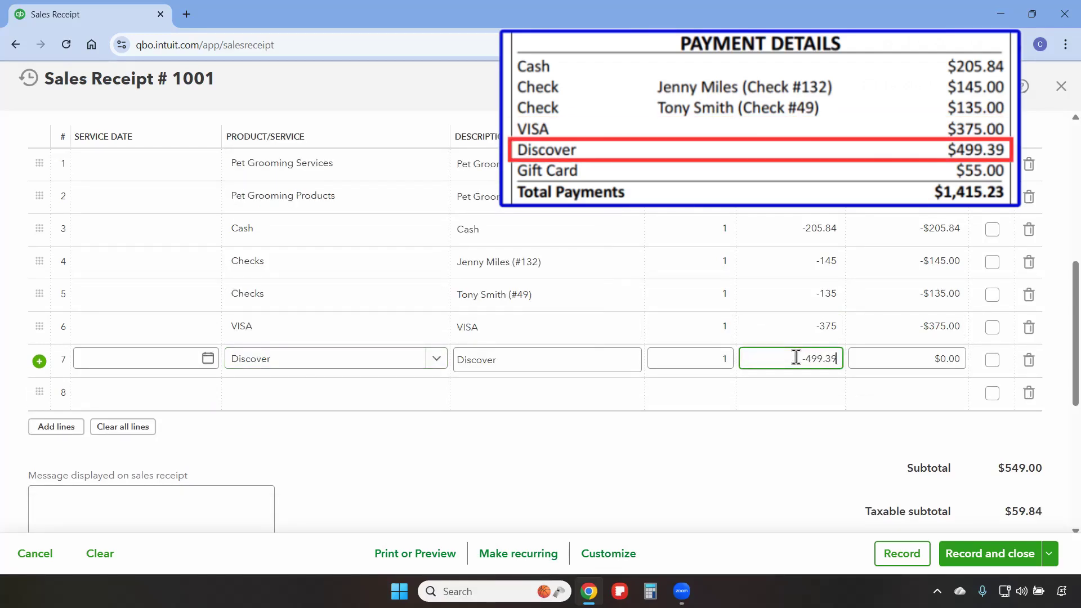
- Add a non-taxable Gift Cards line with a rate of -55
click(340, 392)
text(g)
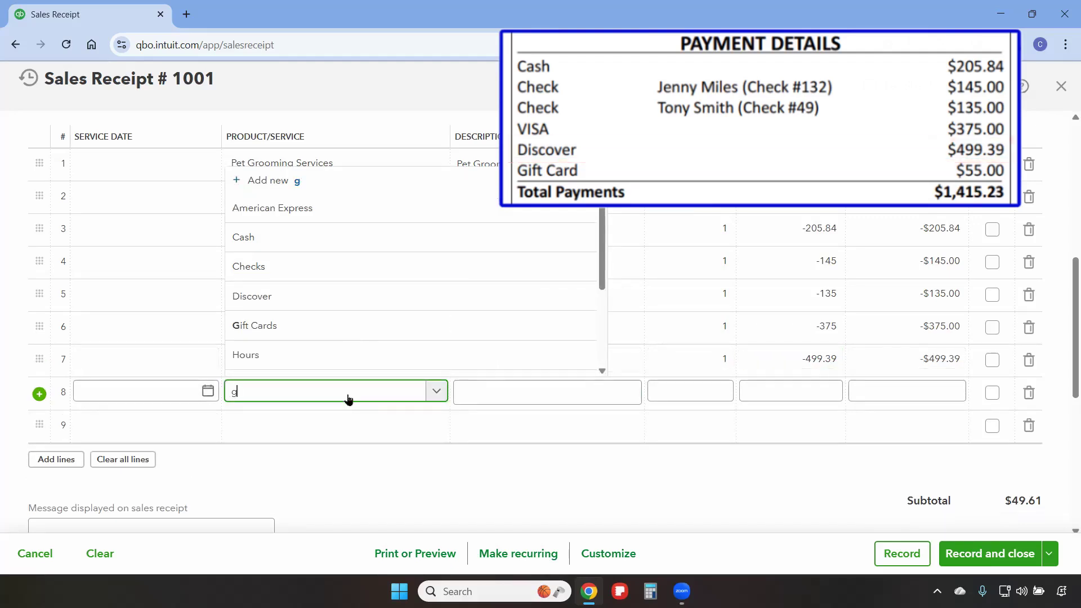
text(ift)
click(314, 365)
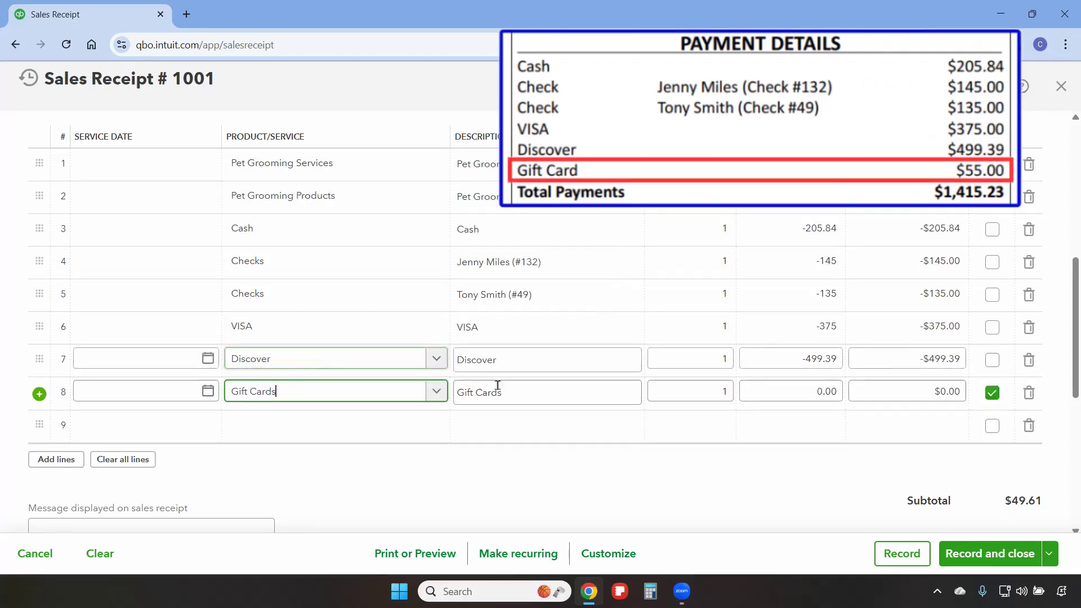
click(790, 386)
text(-55)
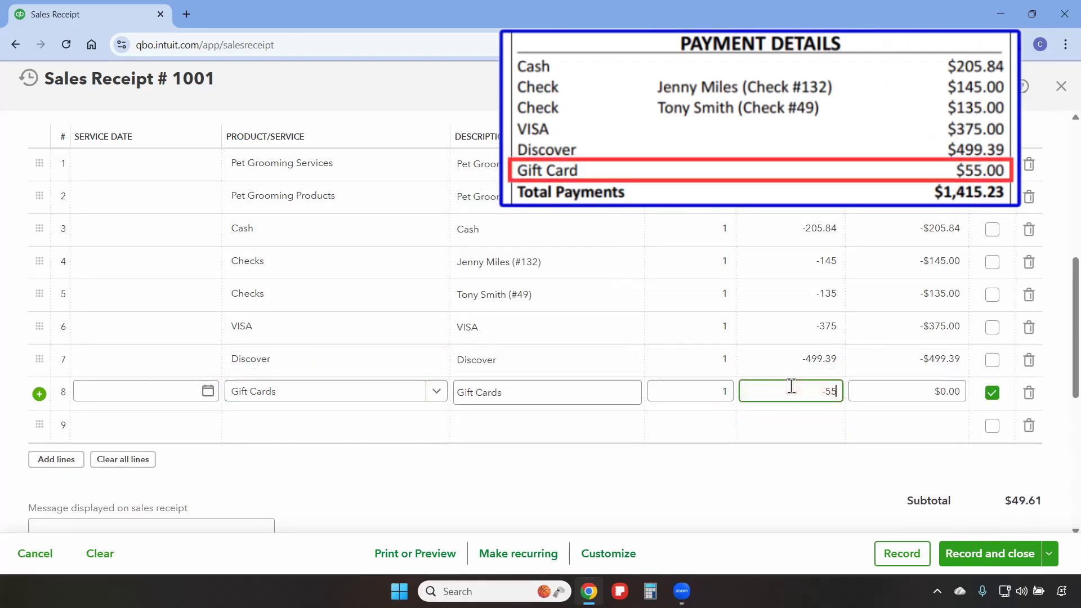
click(992, 394)
click(809, 414)
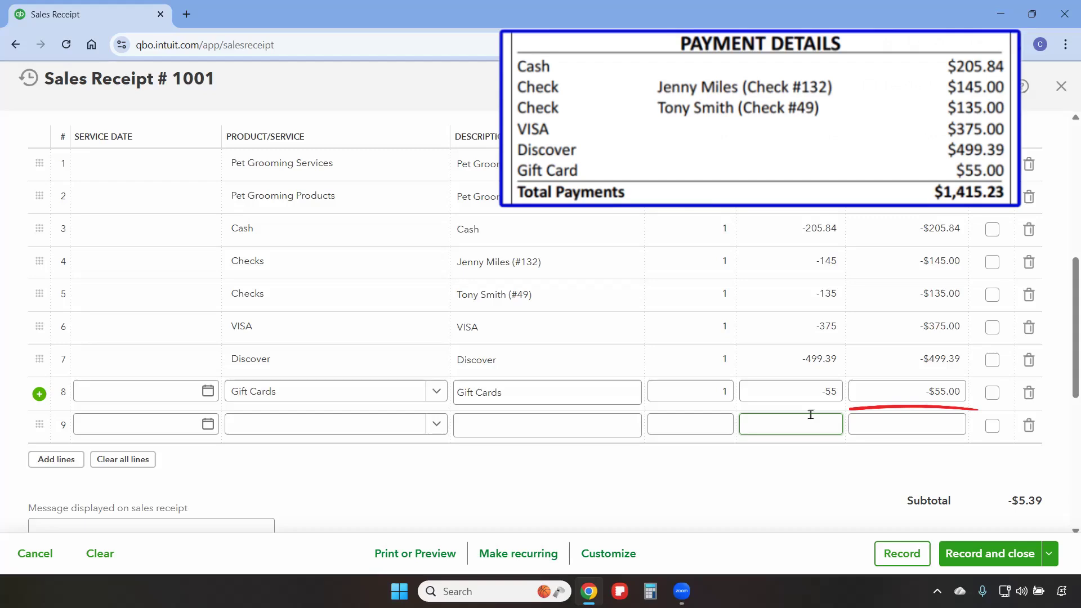
- Start a new bank deposit from the + Create menu to list the undeposited Daily Sales receipts
scroll(811, 411, down, 5)
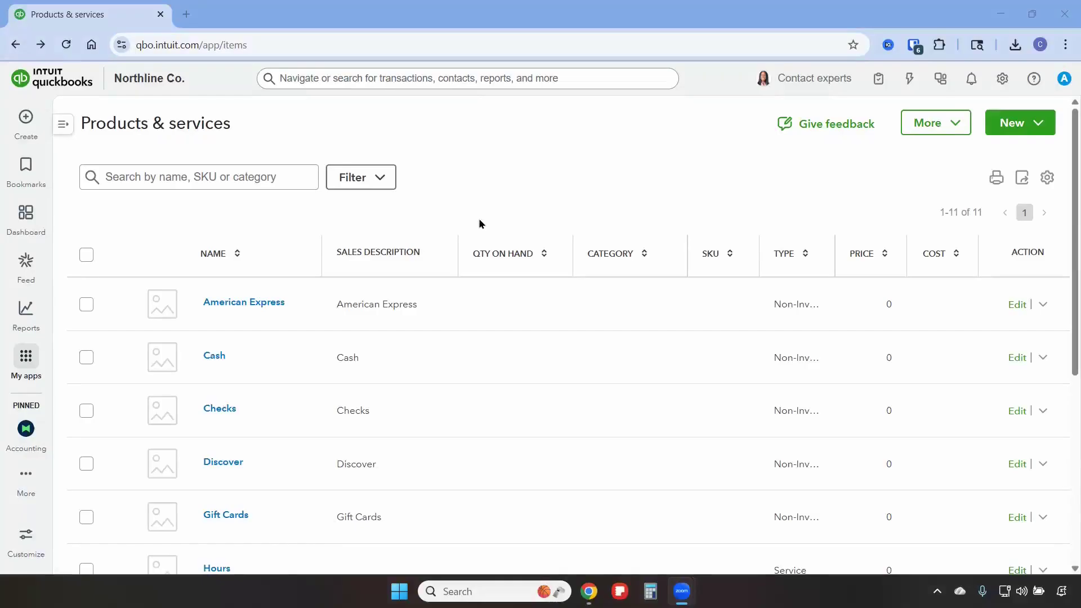
click(26, 118)
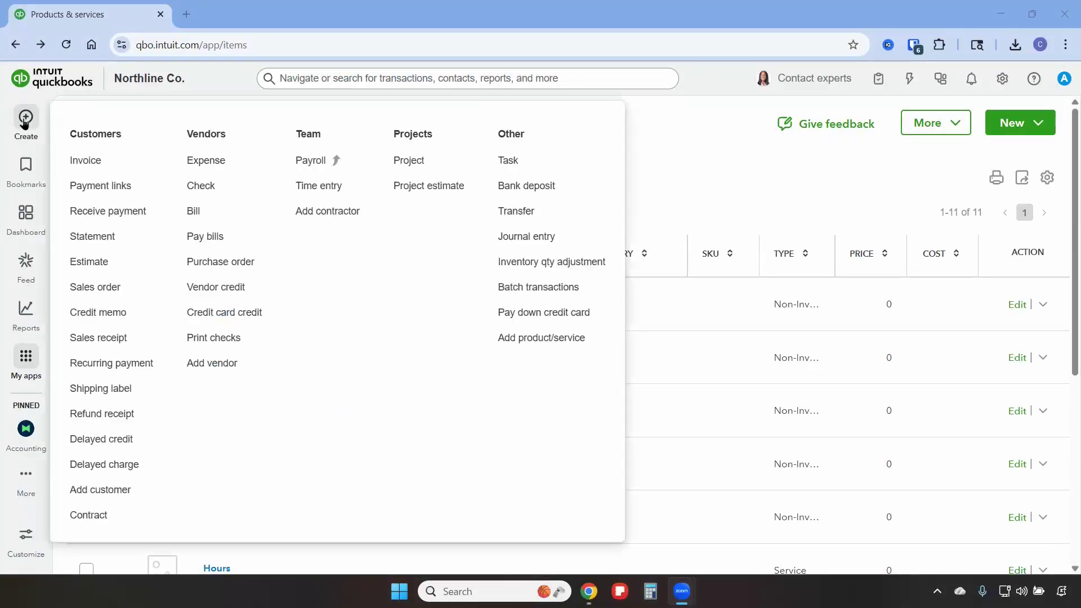
click(529, 184)
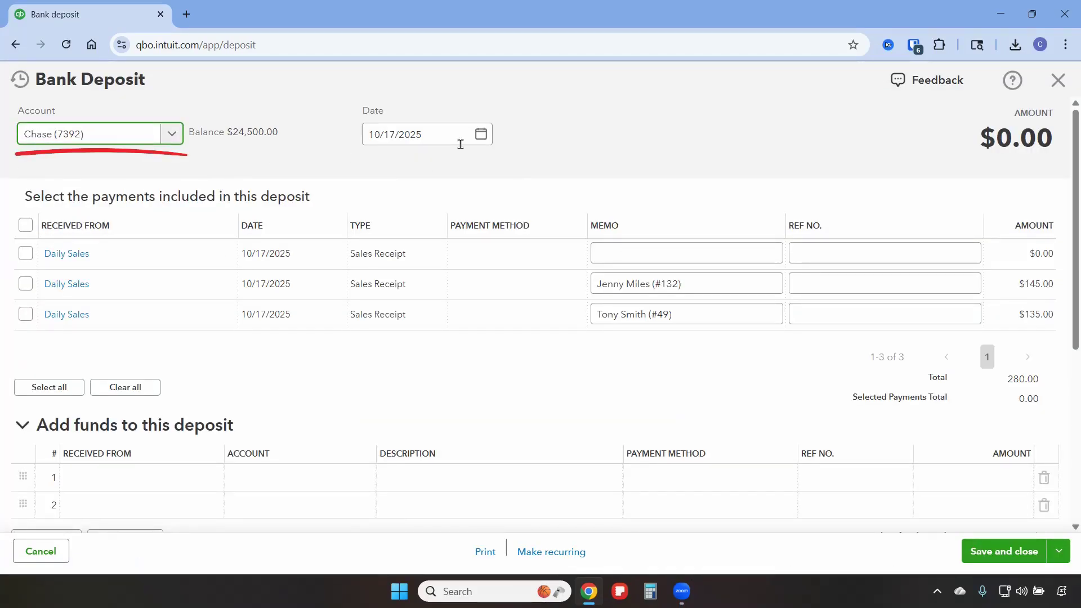
- Date the deposit 10/18/2025 and include the $145.00 and $135.00 checks
click(481, 135)
click(520, 263)
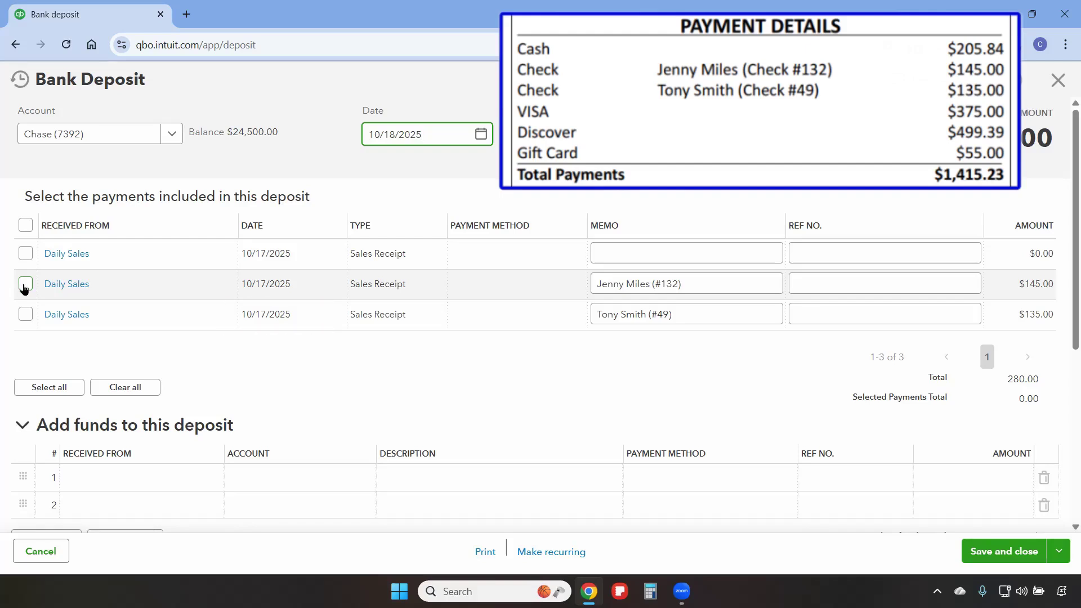
click(25, 284)
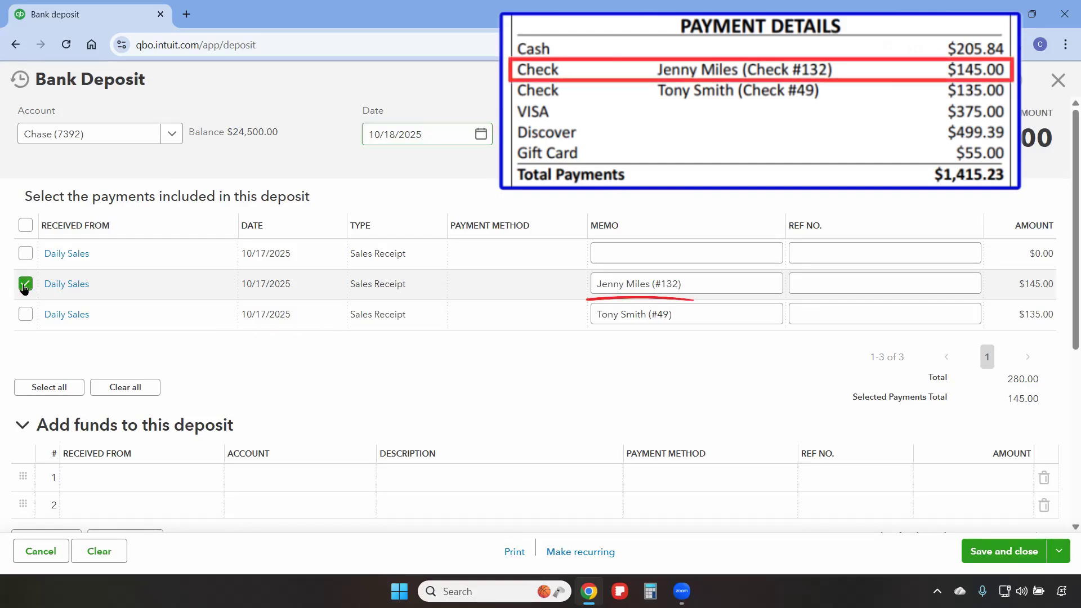
click(25, 315)
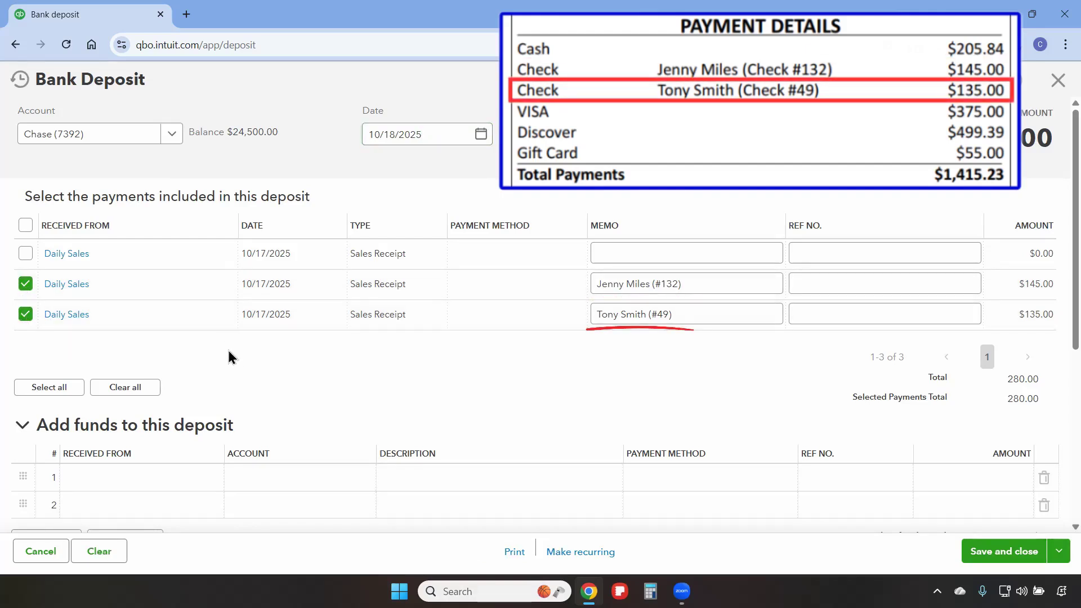
- Add a Daily Sales line to the Cash account for 205.84
scroll(242, 383, down, 1)
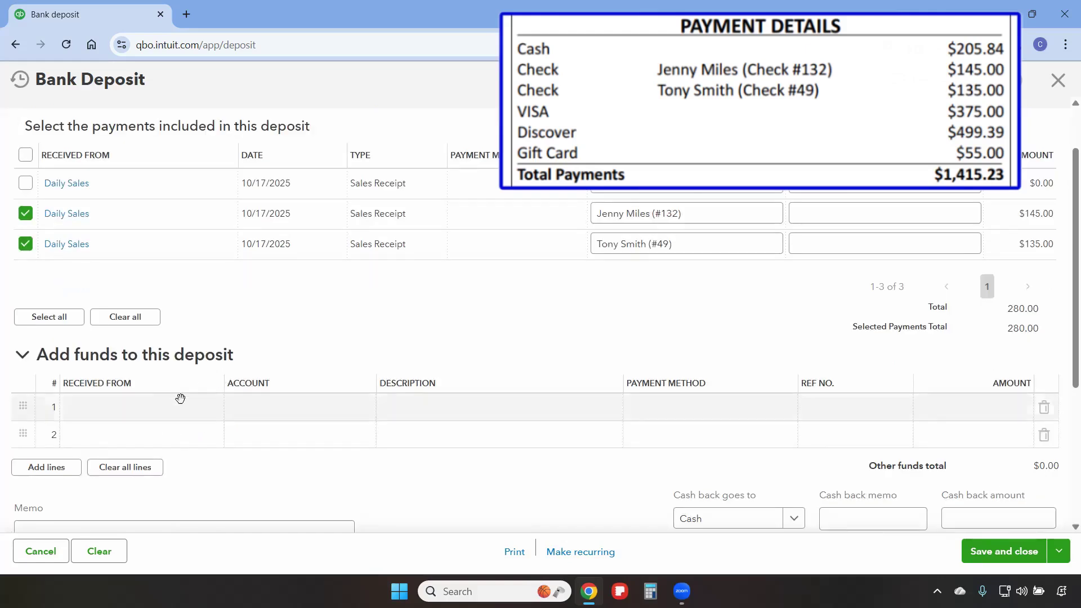
click(162, 410)
text(da)
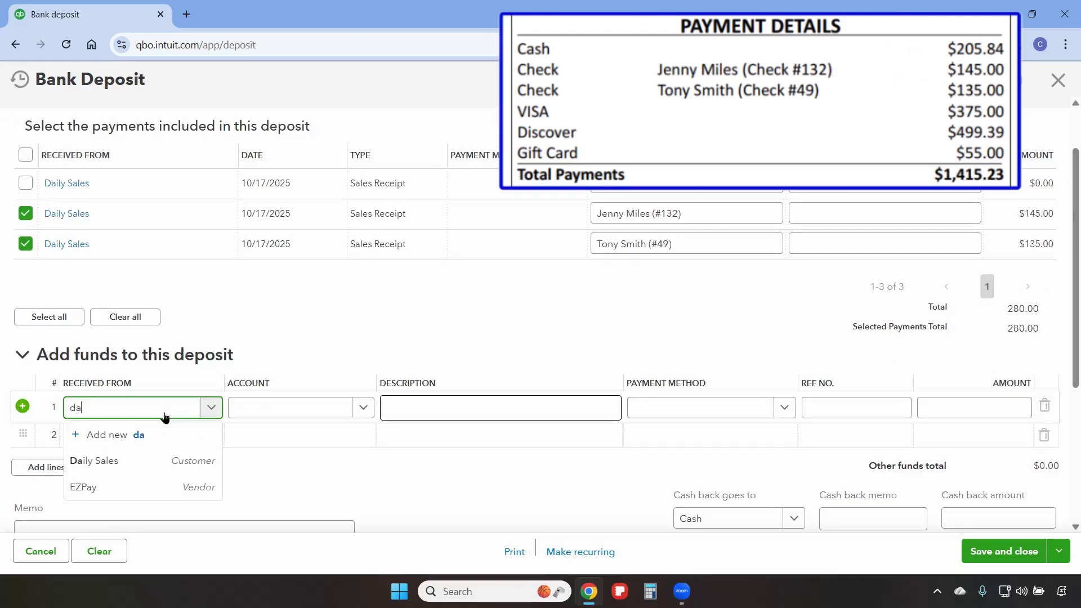
click(153, 461)
click(271, 416)
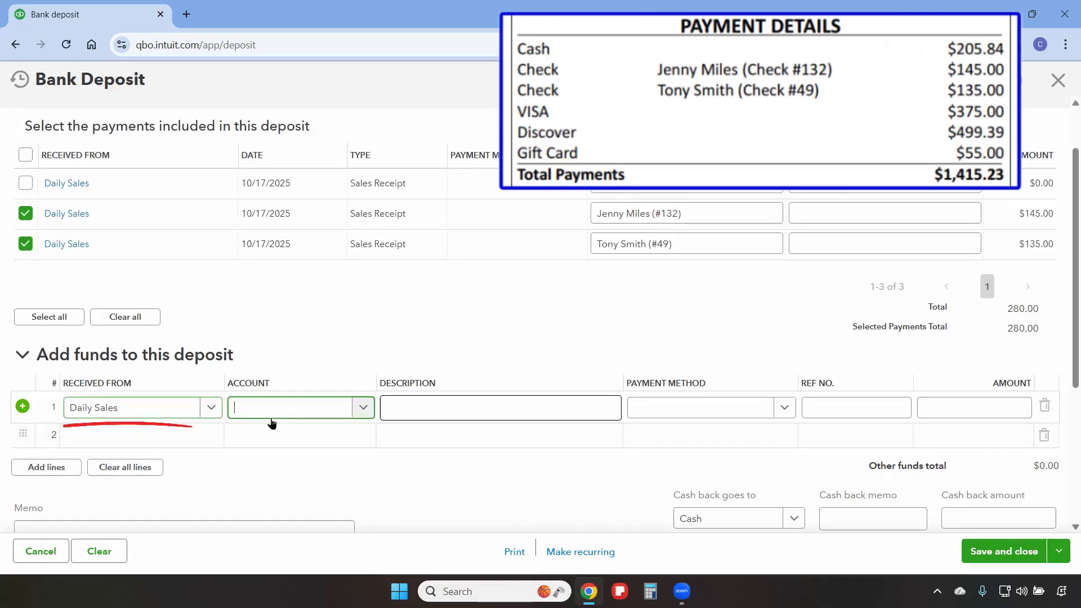
text(cas)
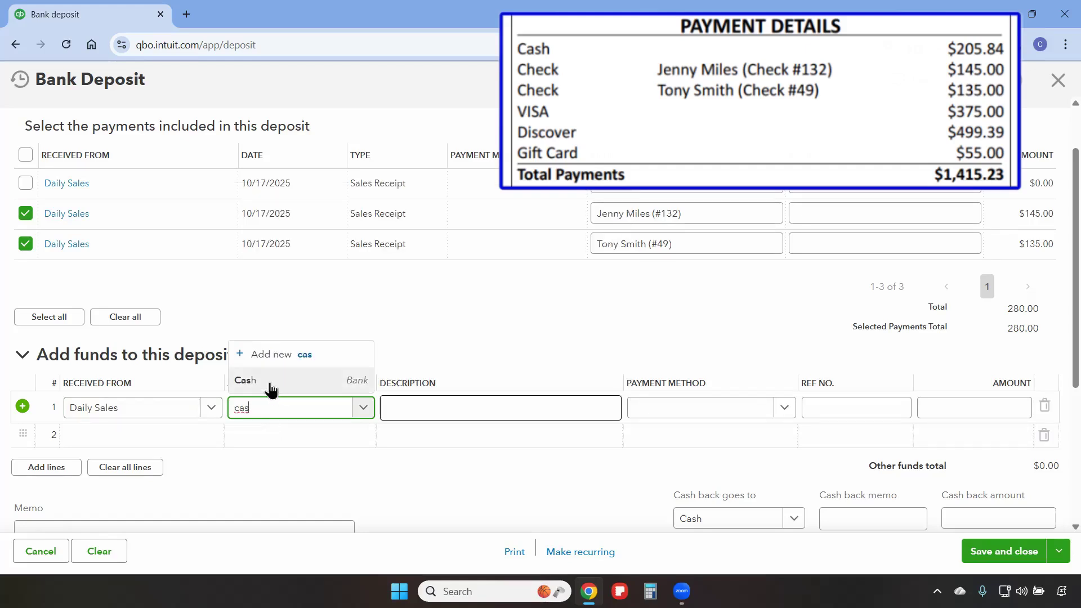
click(270, 388)
click(980, 407)
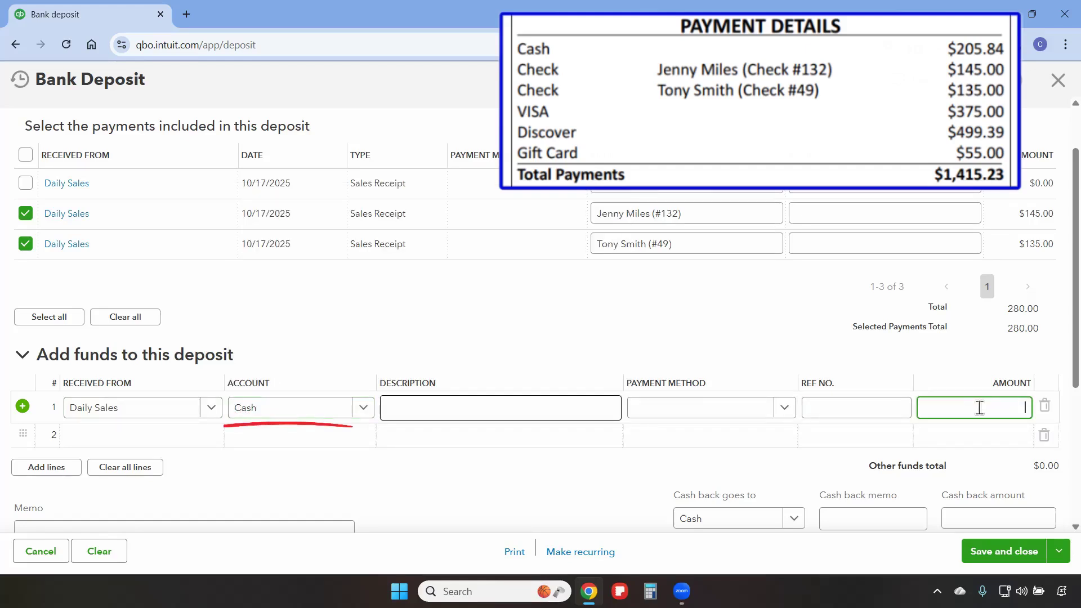
text(205)
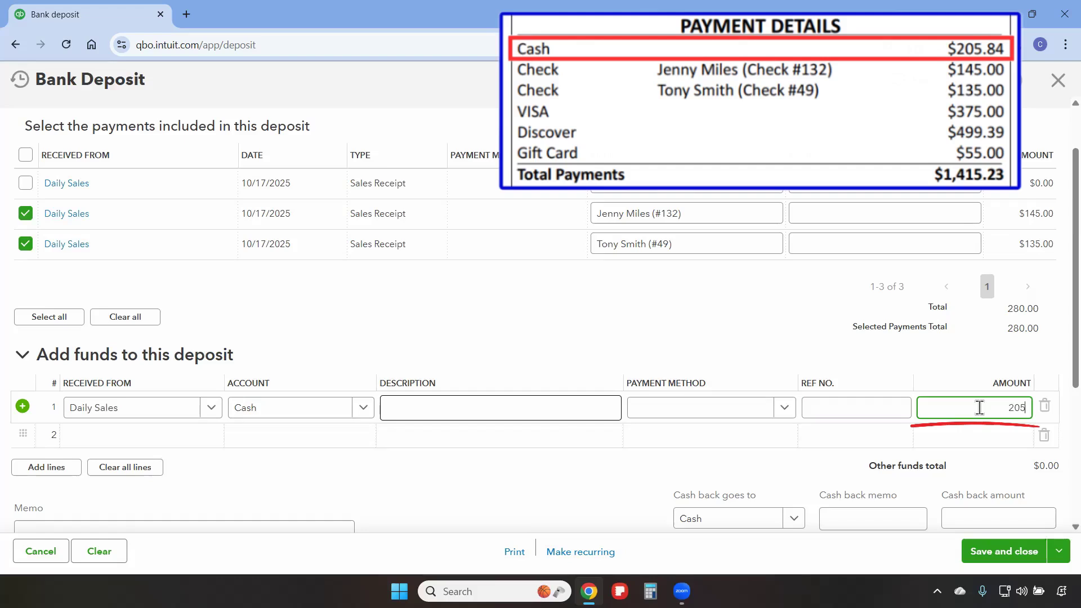
text(.84)
click(839, 355)
scroll(839, 355, down, 4)
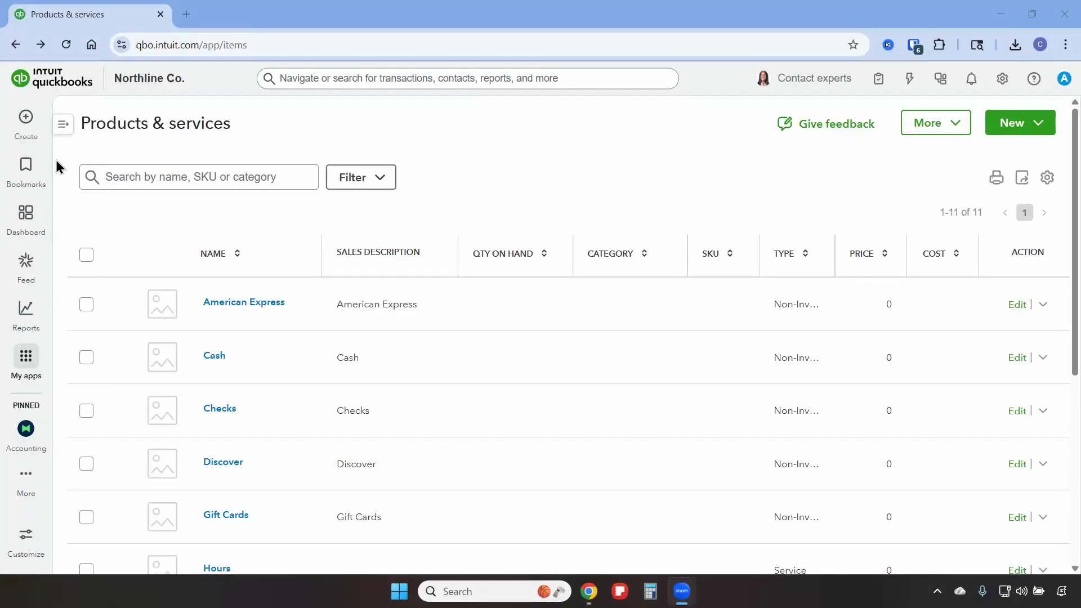
- Create a new bank deposit into Chase (7392) dated 10/20/2025
click(26, 119)
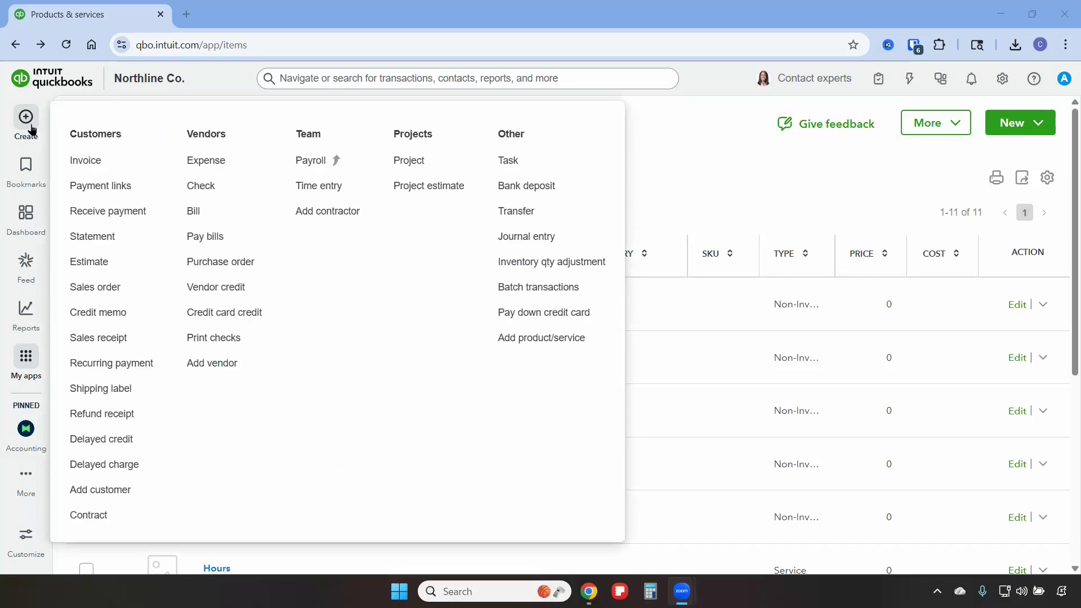
click(503, 191)
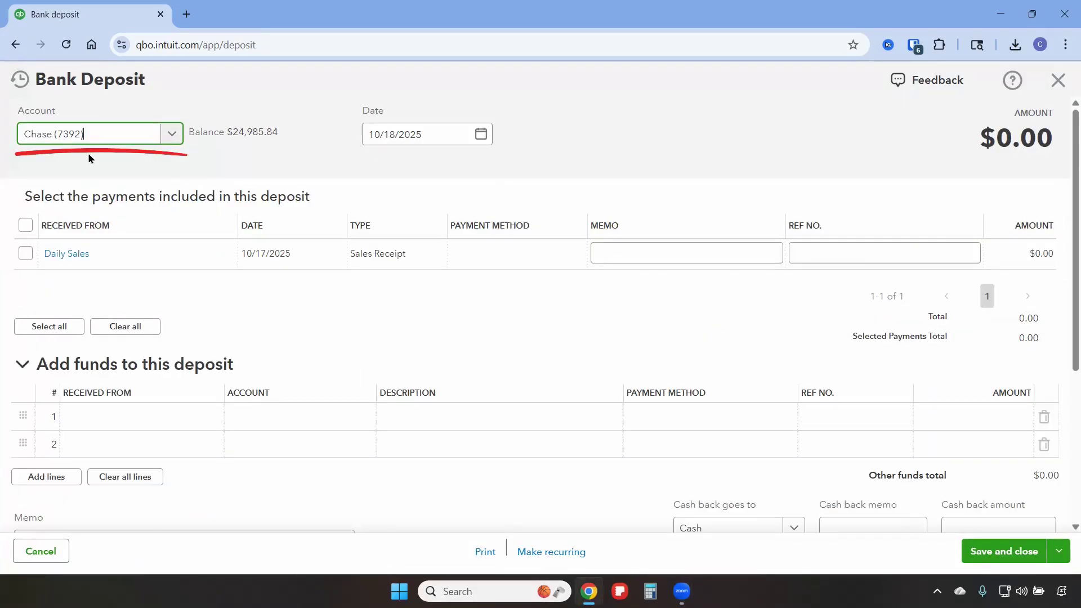
click(481, 134)
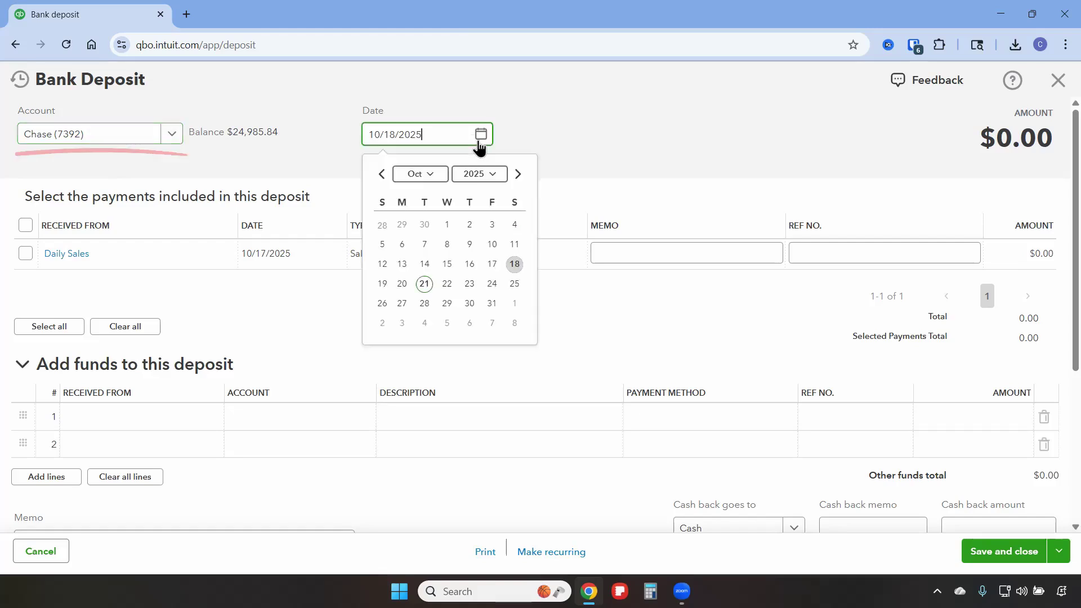
click(402, 283)
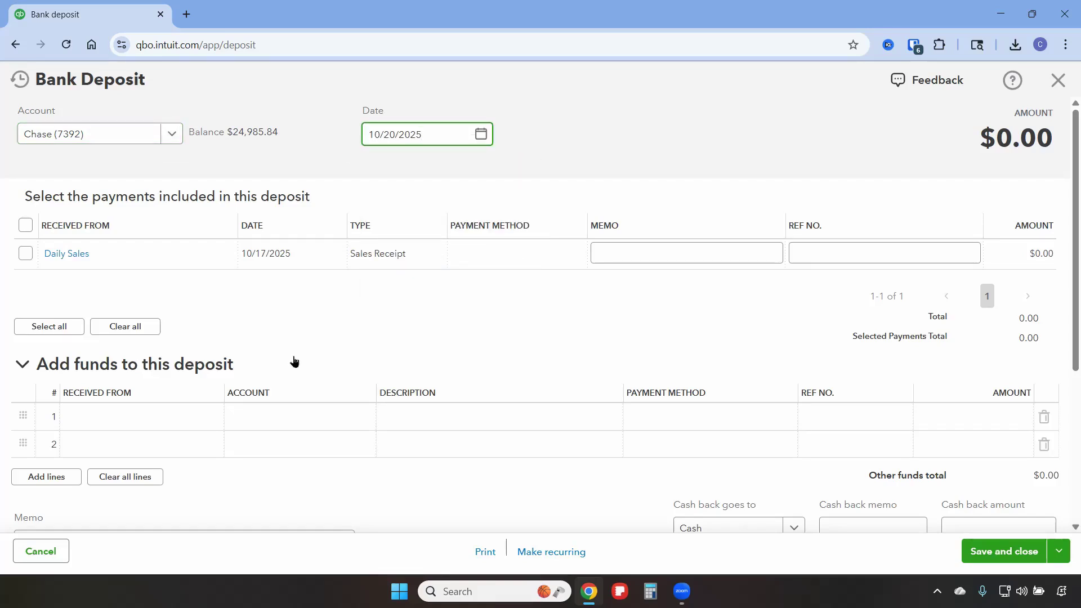
click(157, 418)
- Add a Daily Sales line to Credit Cards Clearing for 375
text(da)
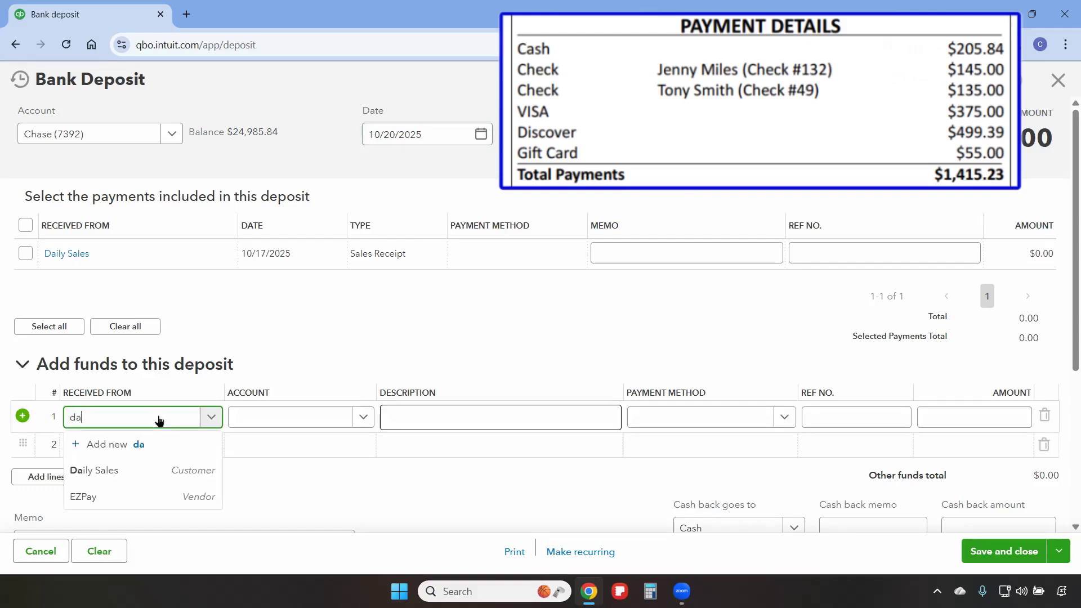
click(128, 470)
click(254, 427)
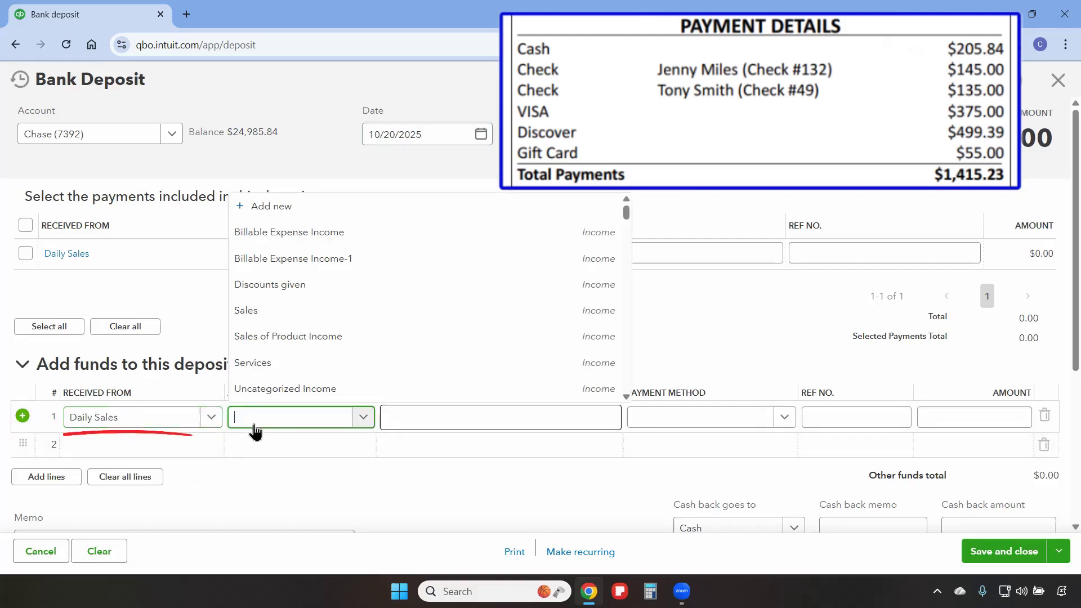
text(cred)
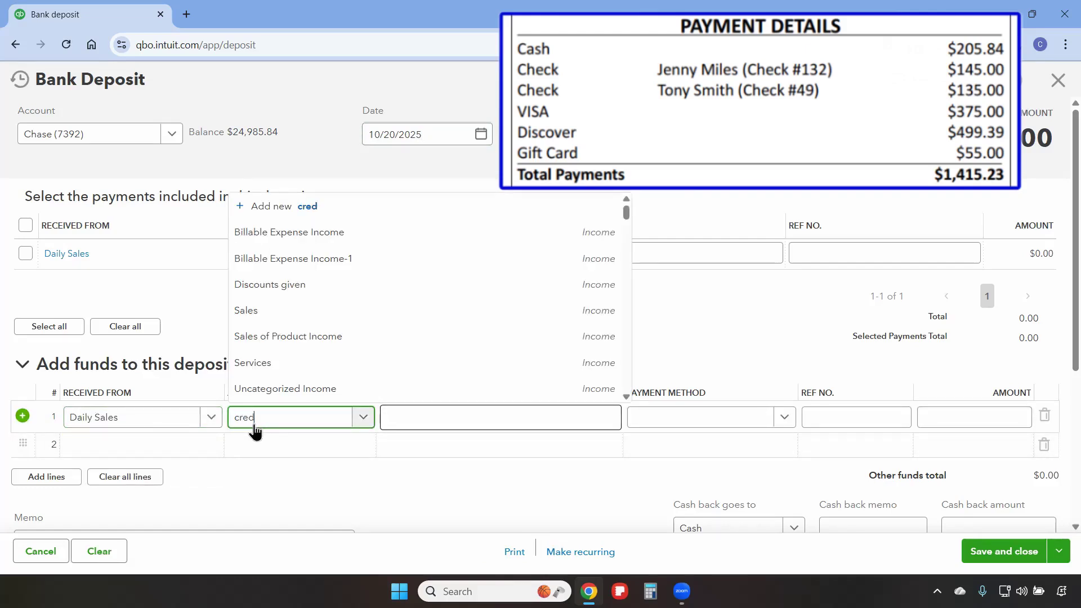
click(272, 359)
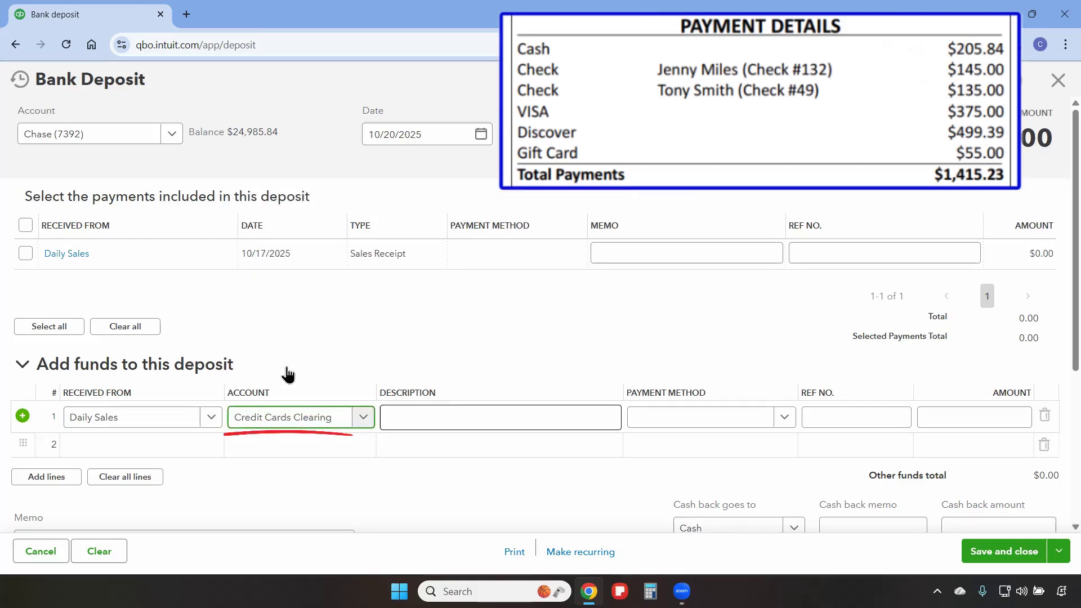
click(980, 421)
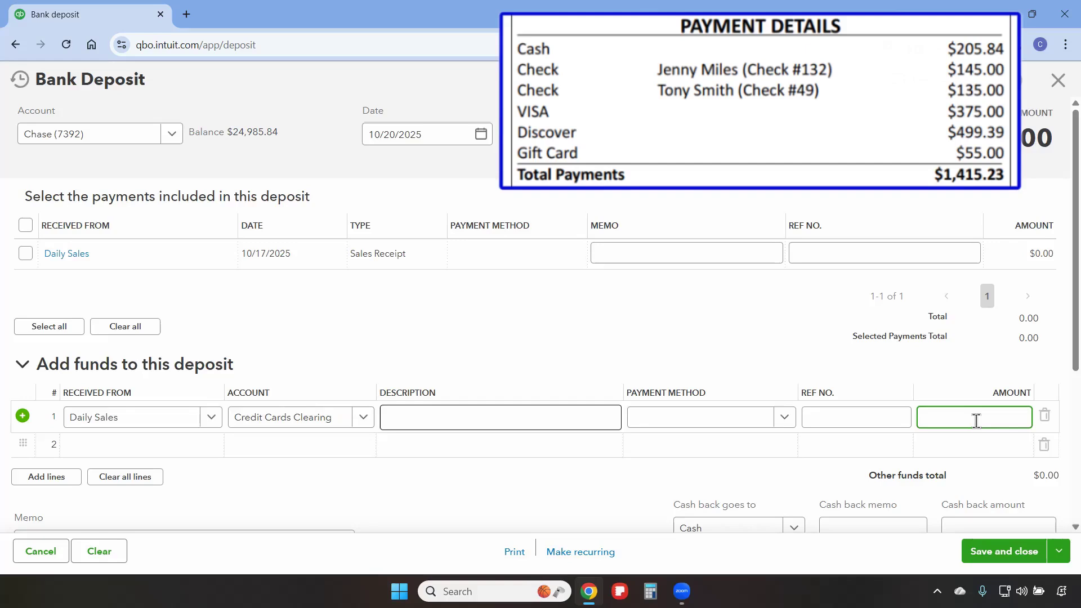
text(375)
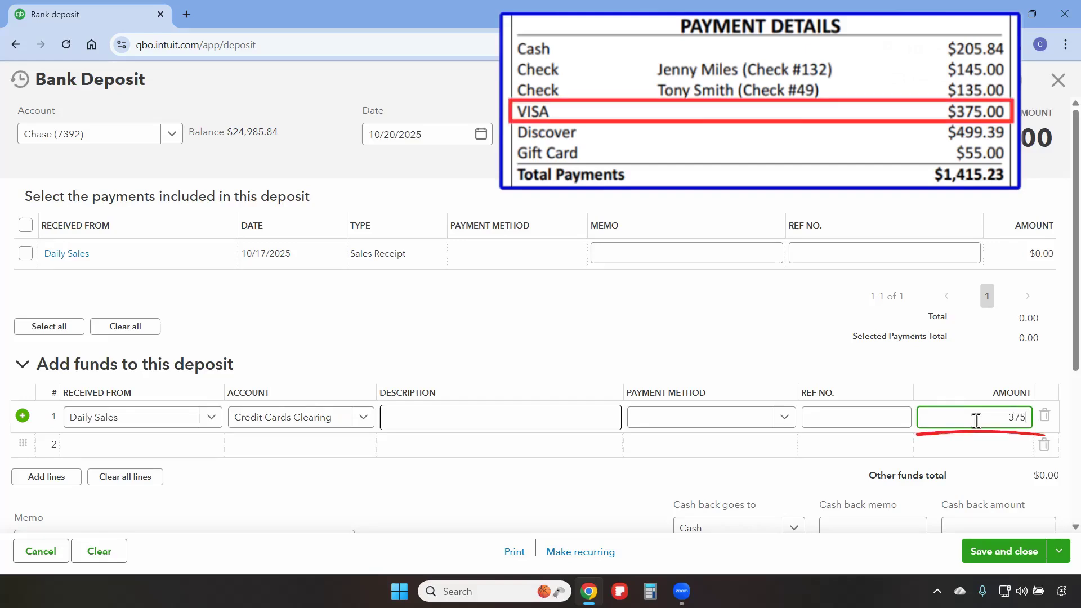
click(186, 445)
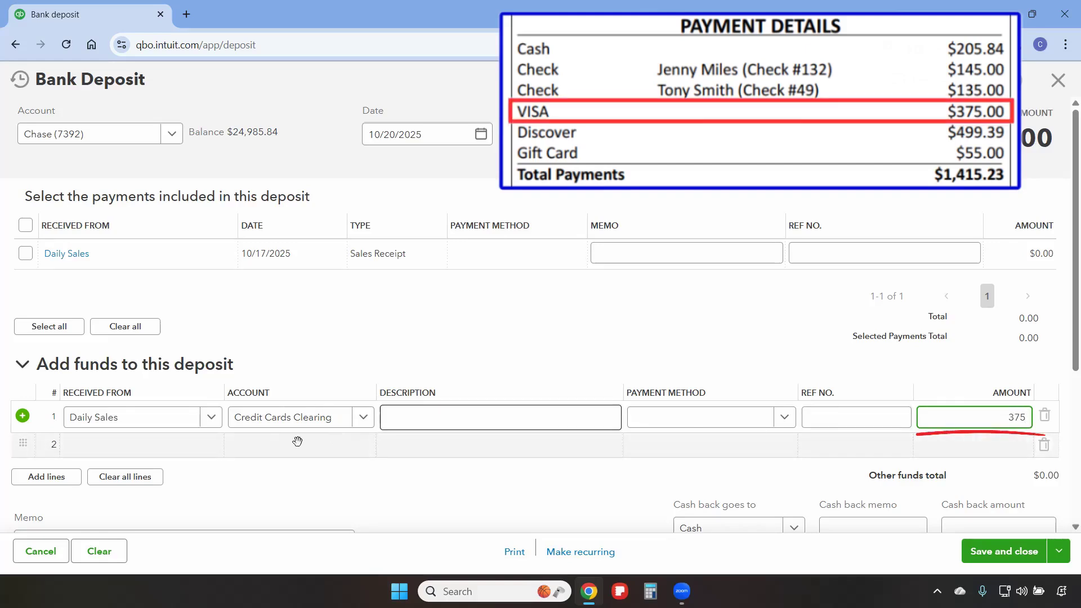
- Add an EZPay line to Bank fees & service charges for -8.81
click(161, 454)
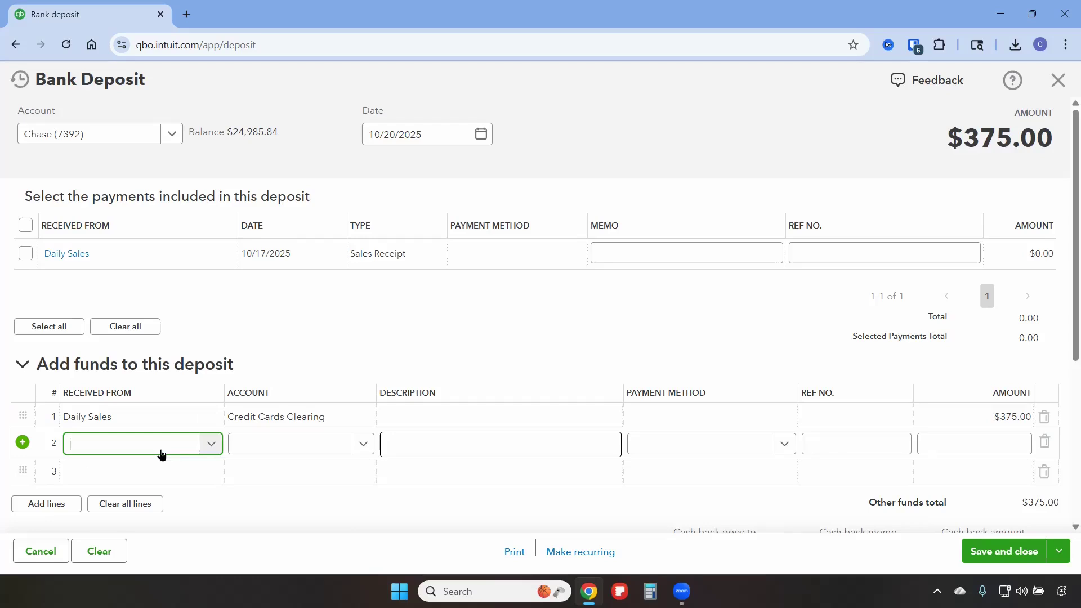
text(ez)
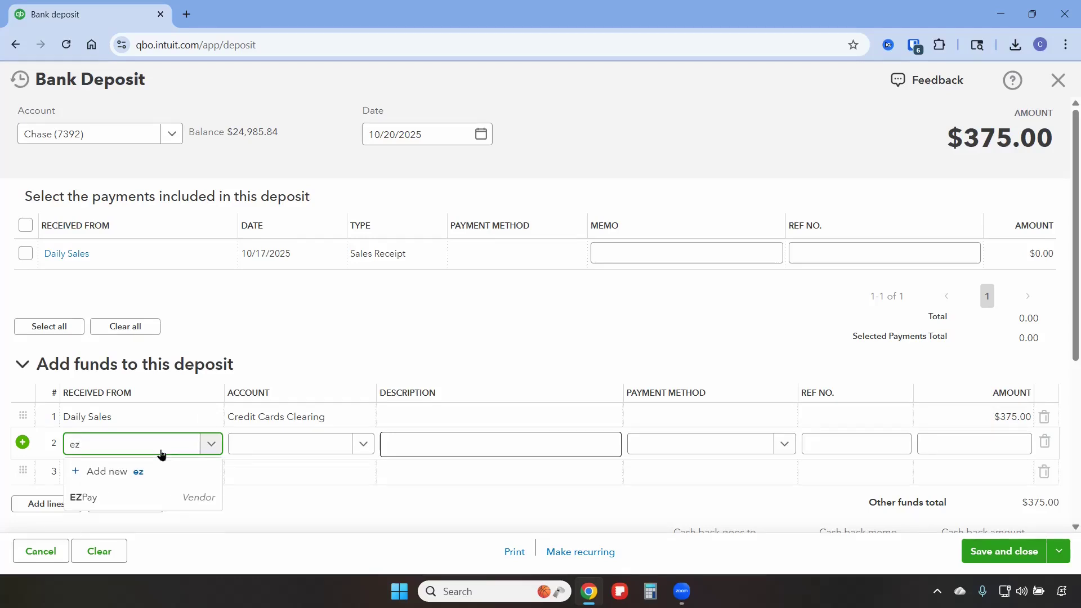
click(156, 496)
click(266, 454)
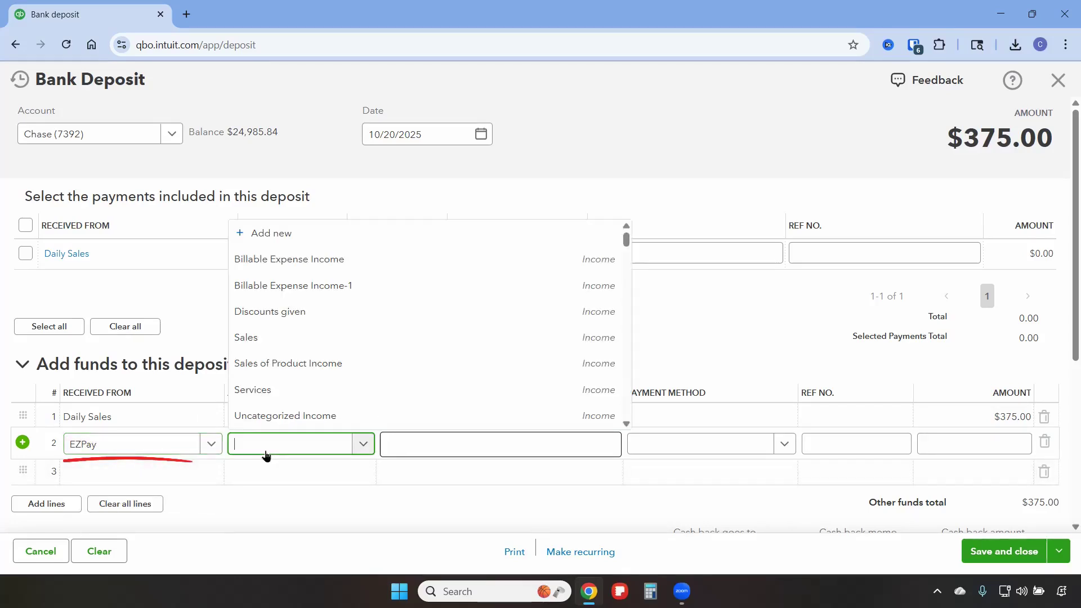
text(bank)
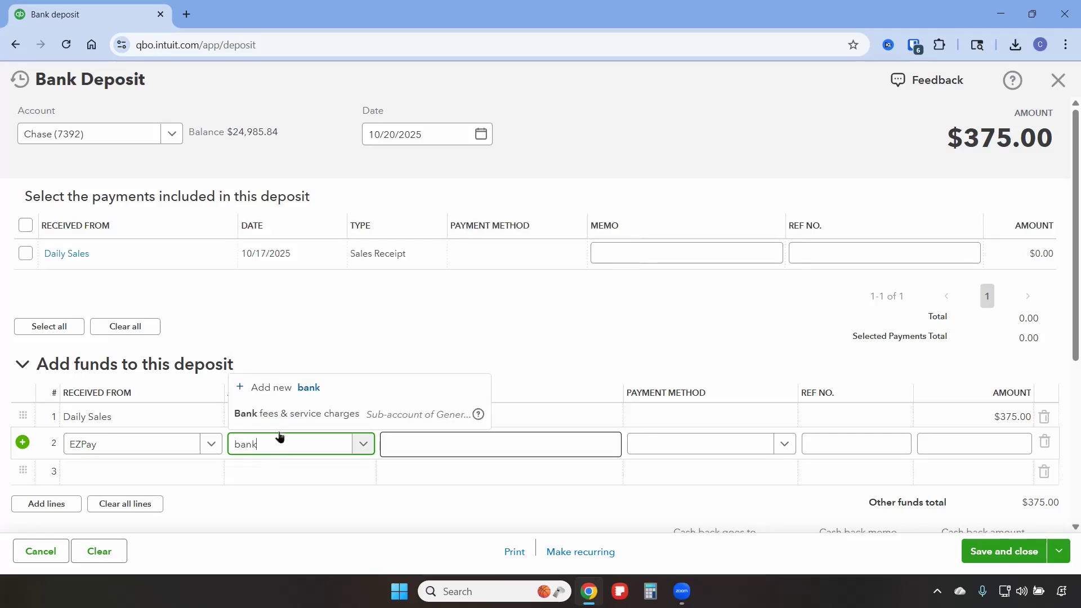
click(283, 420)
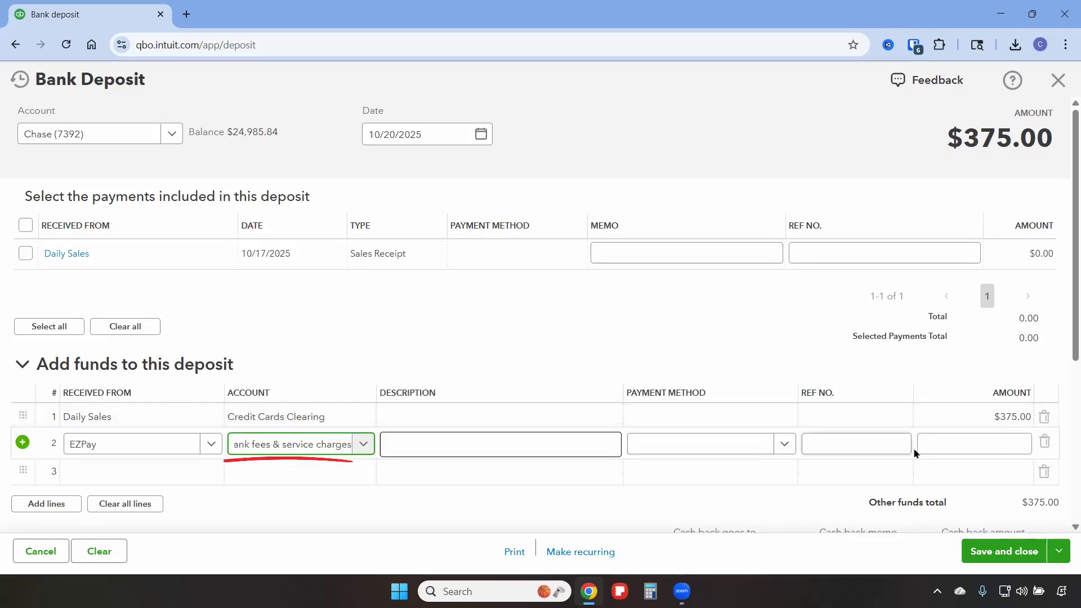
click(955, 442)
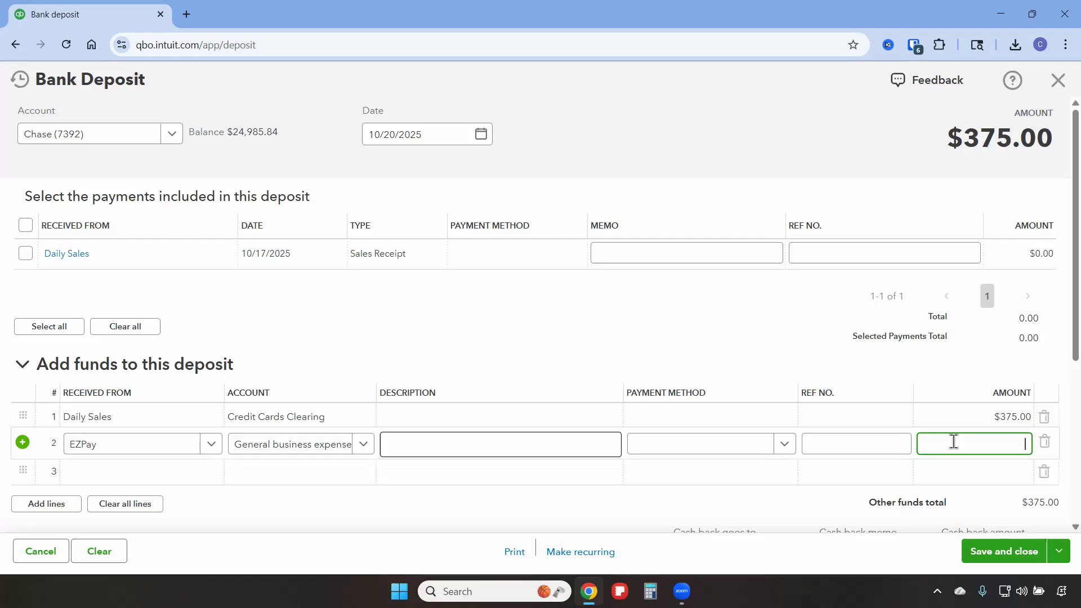
text(-8.81)
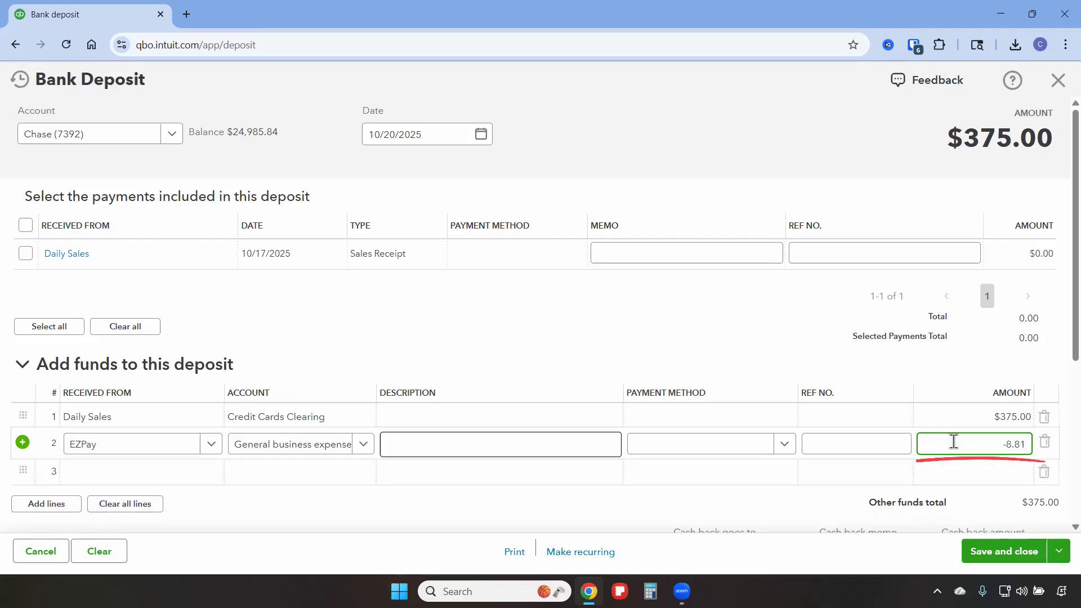
scroll(954, 442, down, 1)
click(960, 454)
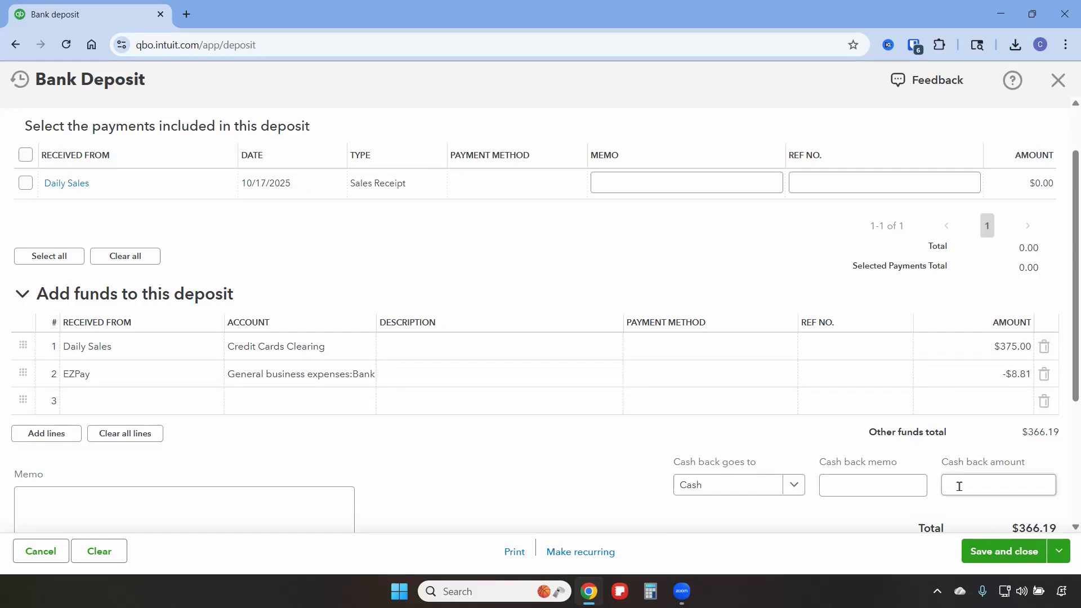
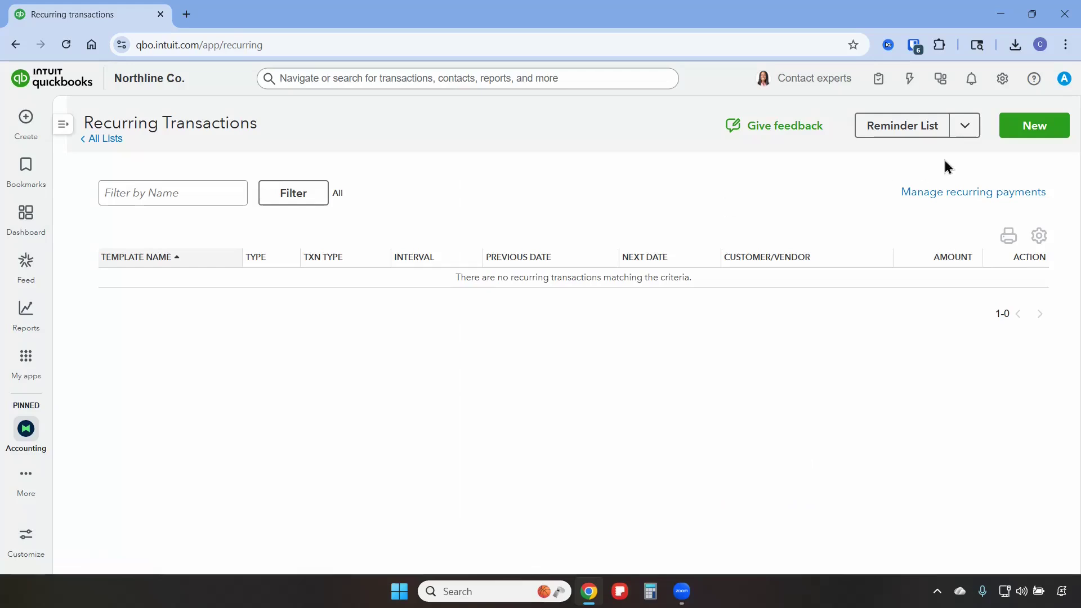
- Start a new recurring transaction template of type Sales Receipt
click(1018, 136)
click(546, 331)
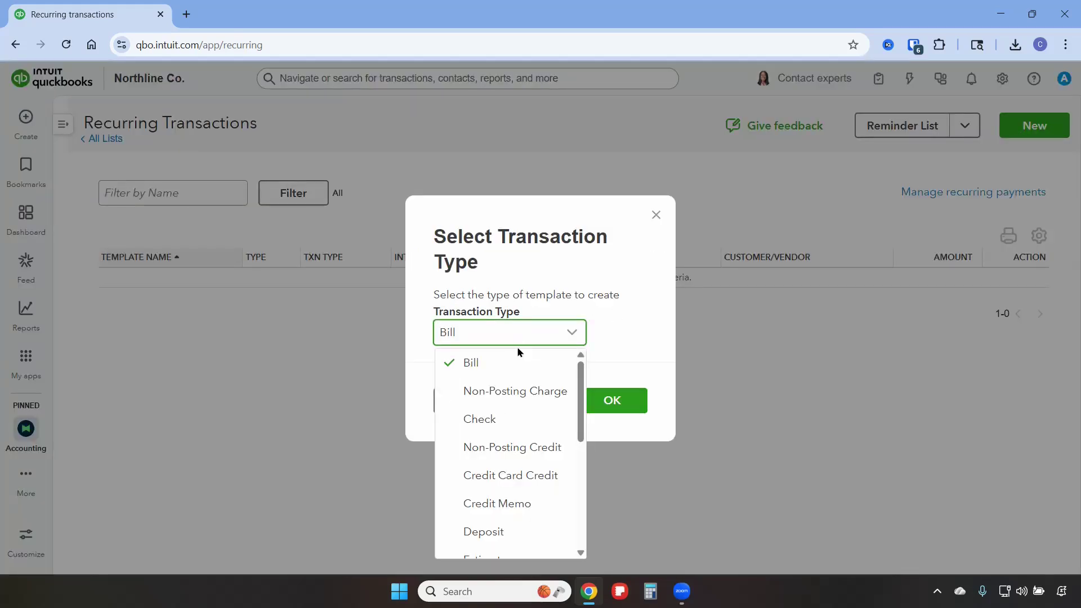
scroll(514, 502, down, 5)
click(514, 517)
click(606, 406)
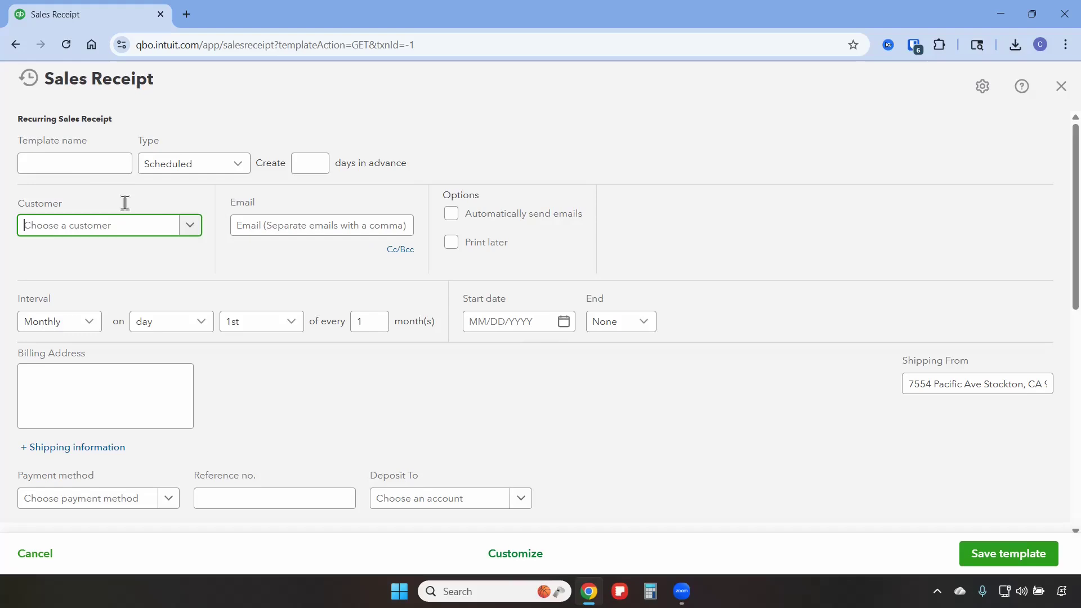
- Name the template 'Daily Sales', make it Unscheduled, and choose customer Daily Sales
click(78, 160)
text(Daily Sales)
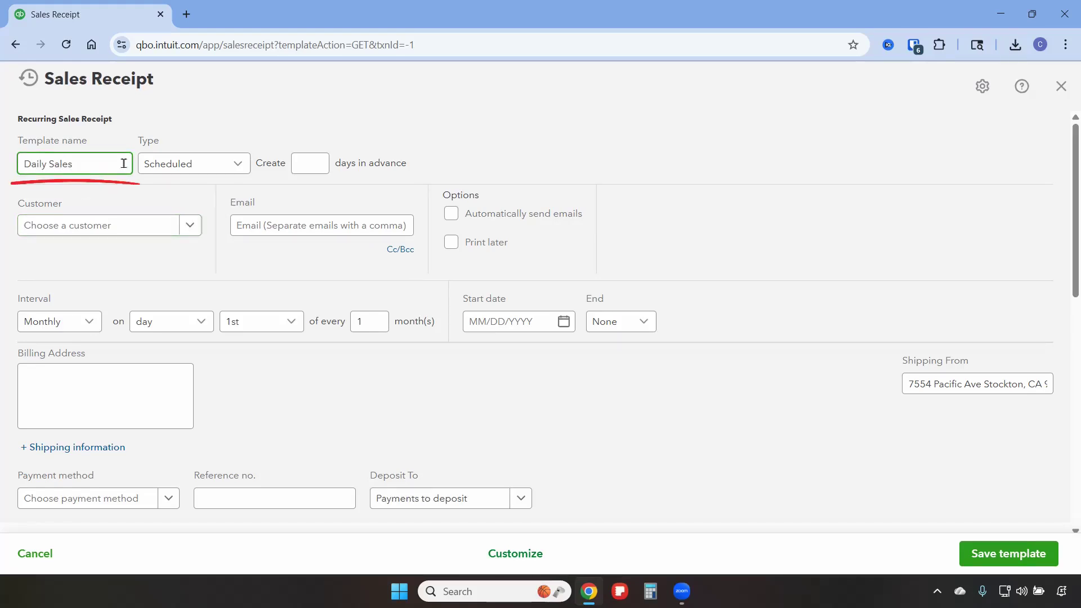
click(163, 167)
click(181, 244)
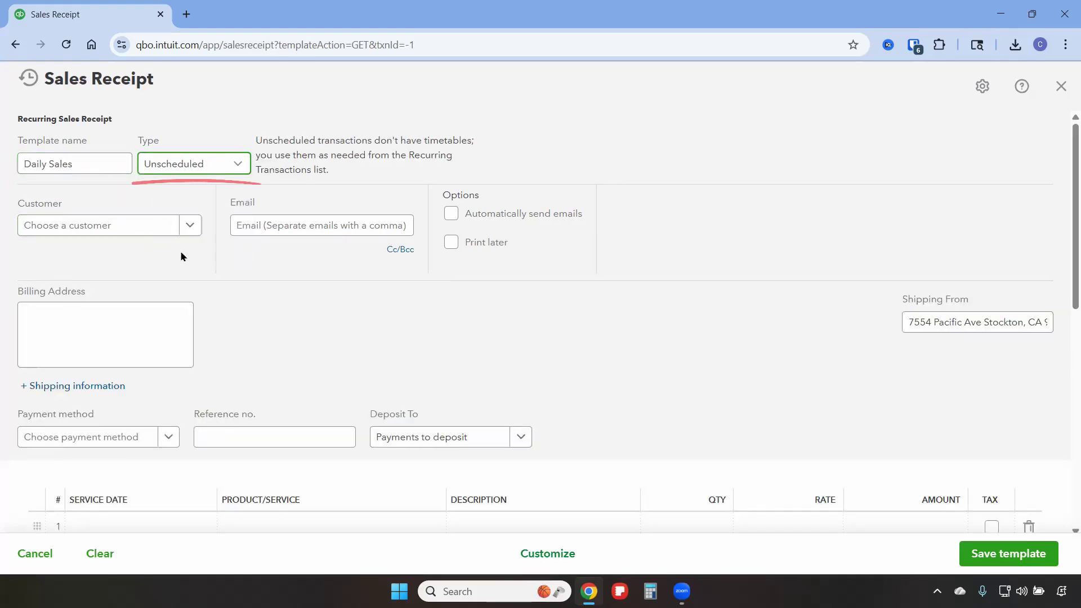
click(145, 232)
click(77, 285)
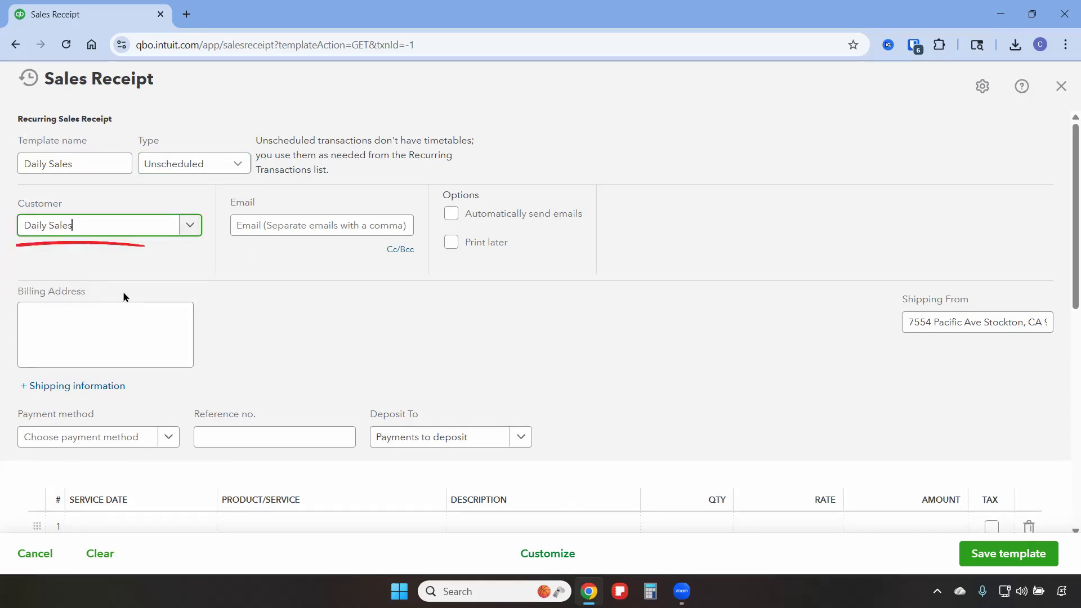
scroll(558, 403, down, 3)
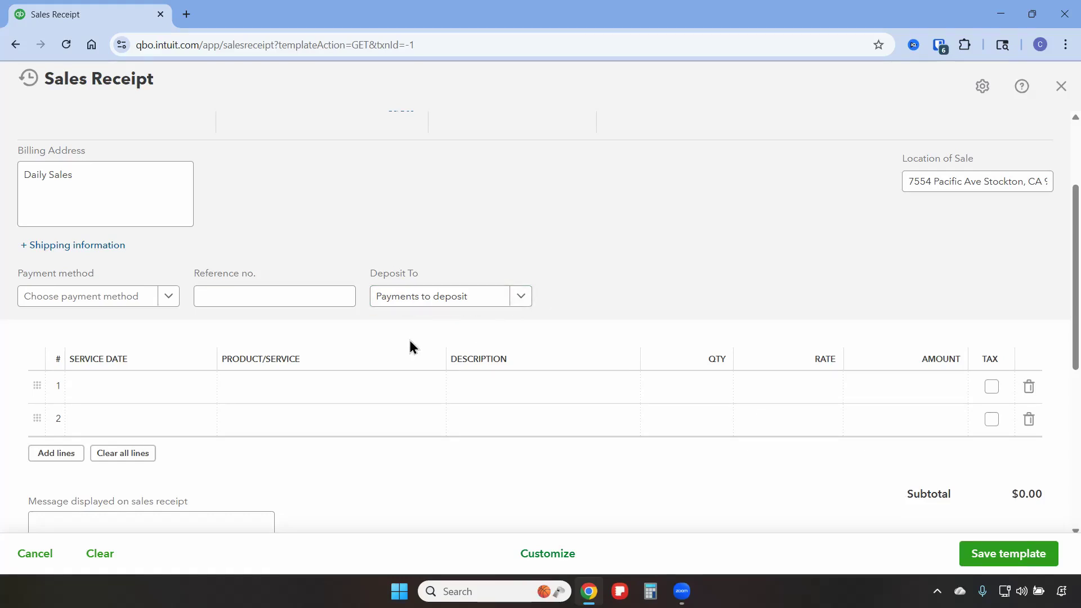
- Add Pet Grooming Services and Pet Grooming Products as the first two product lines
click(302, 389)
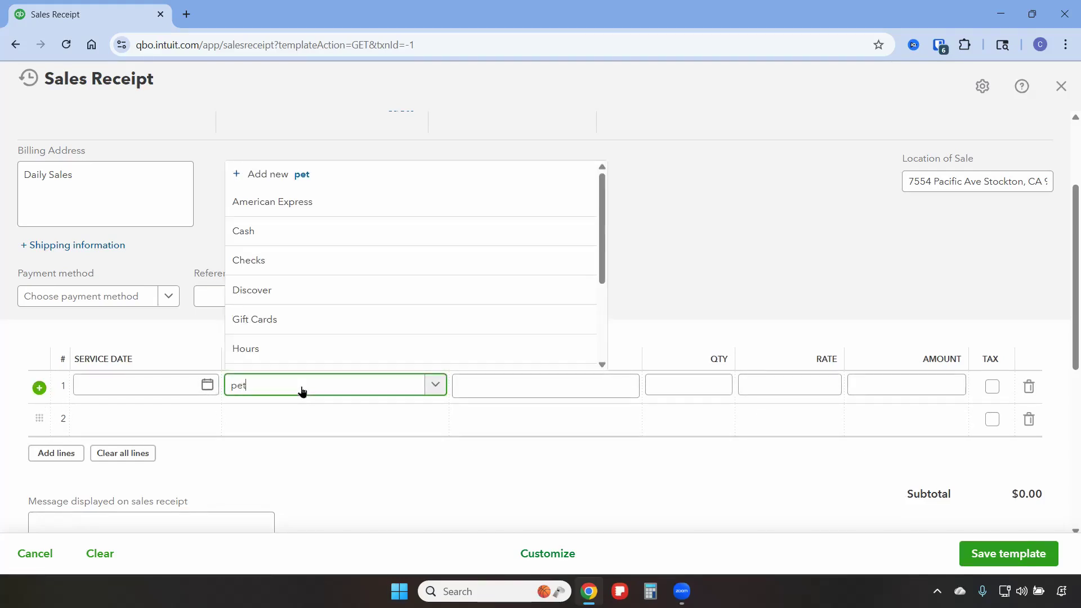
click(304, 360)
click(299, 427)
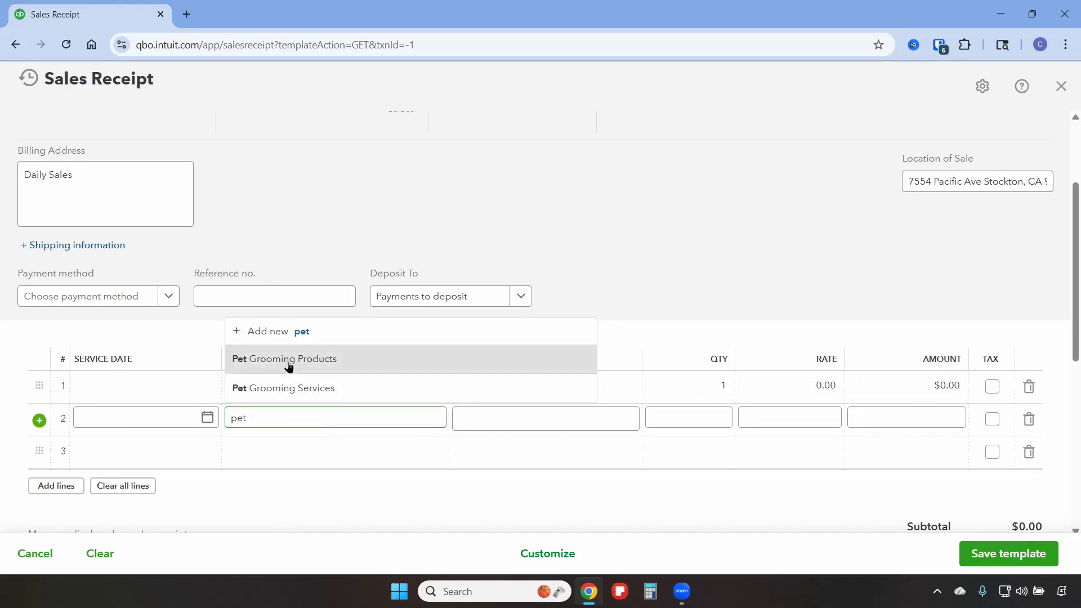
click(288, 365)
scroll(371, 438, down, 1)
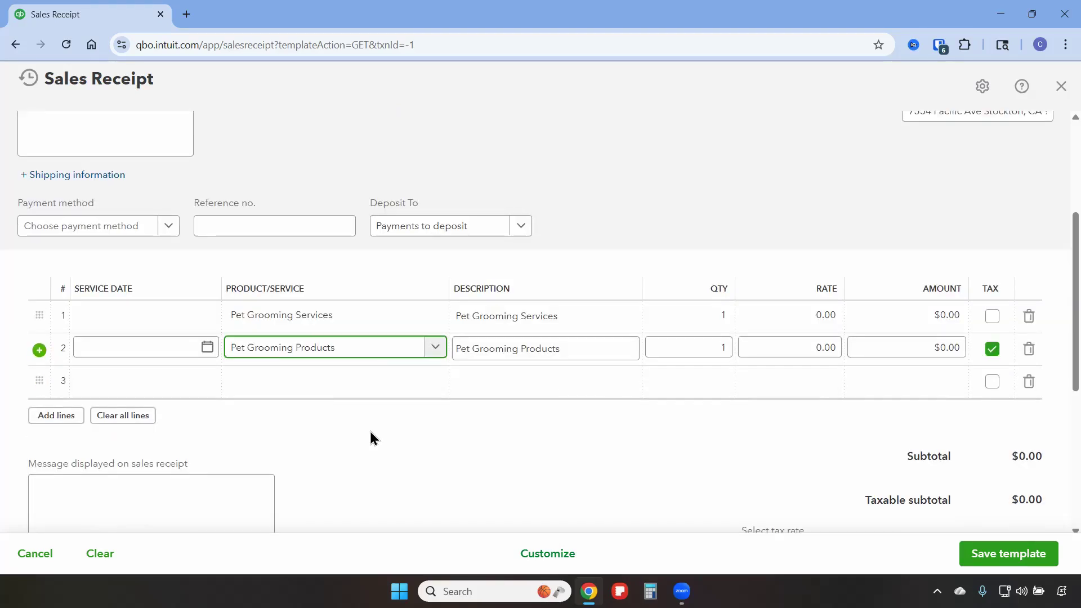
- Add a Cash line on line 3 with quantity -1
click(339, 394)
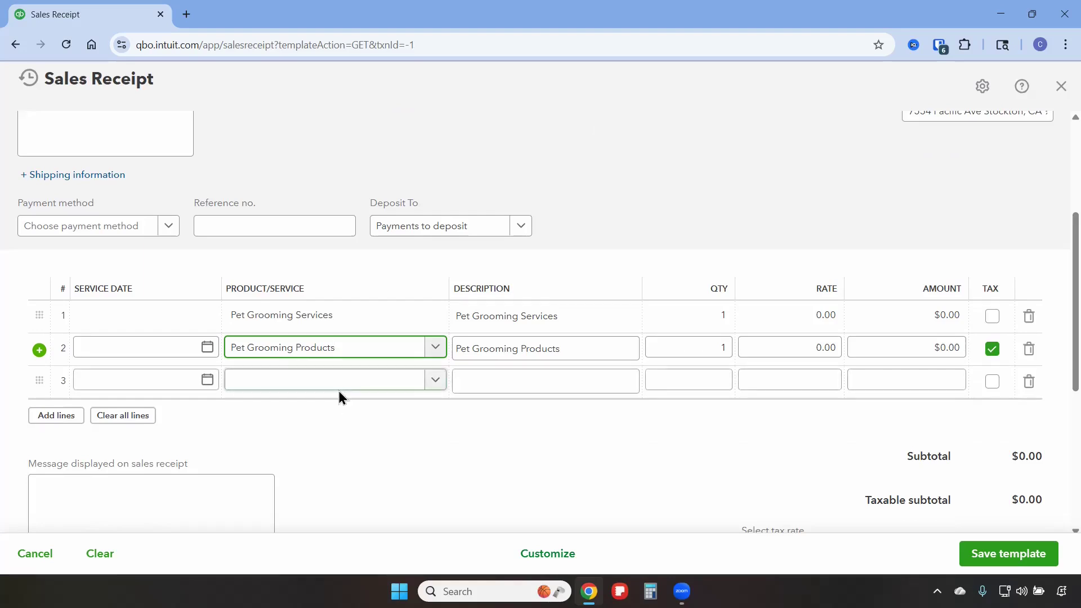
click(333, 387)
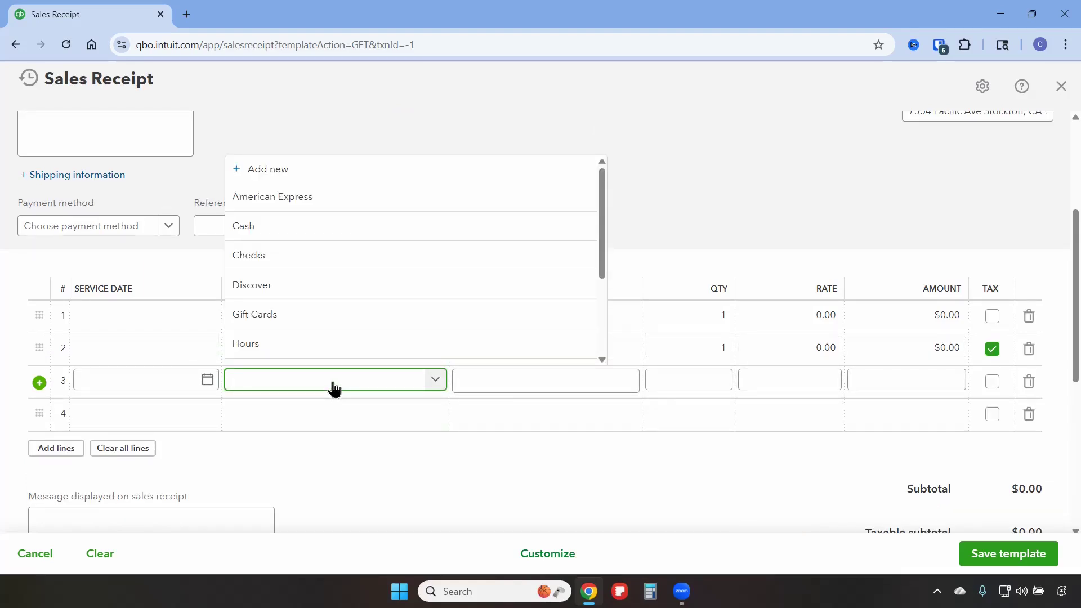
text(cash)
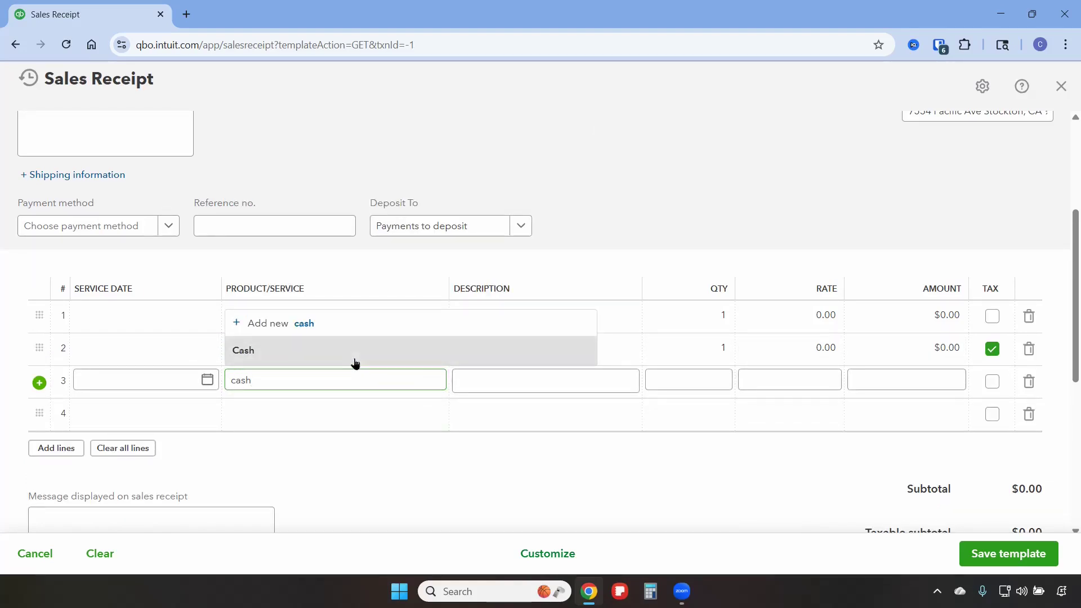
click(353, 355)
click(690, 386)
click(688, 386)
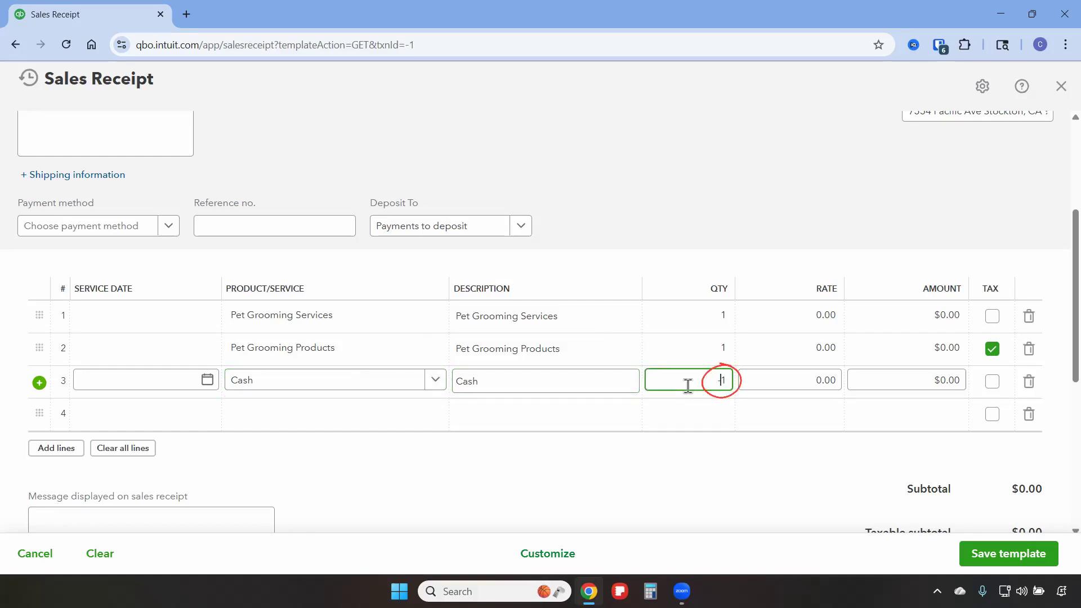
text(-)
click(330, 410)
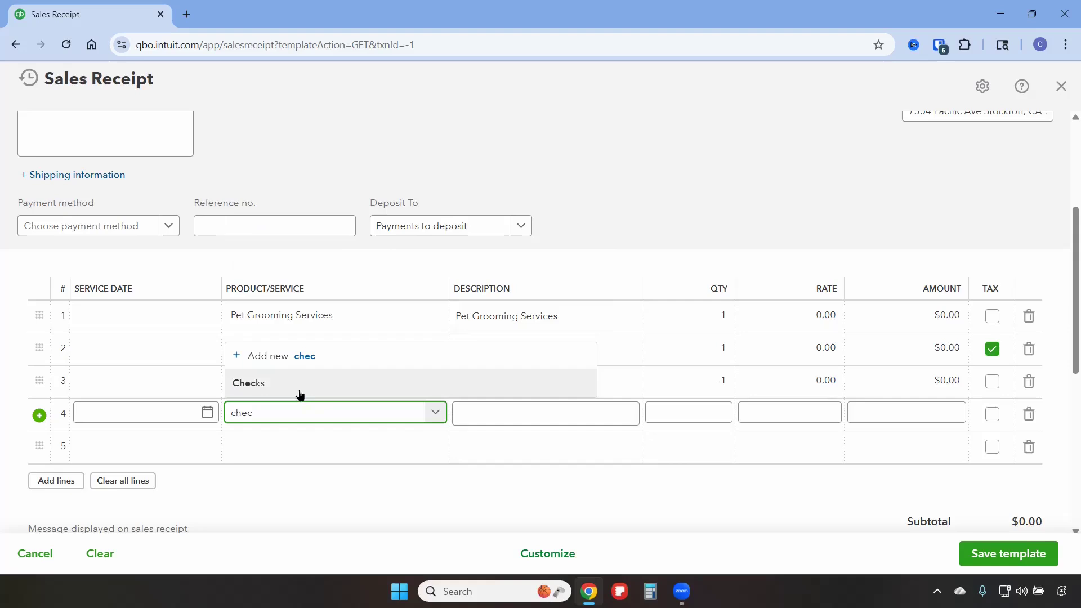
- Add Checks, VISA and Discover payment lines, each at quantity -1
click(548, 379)
click(681, 411)
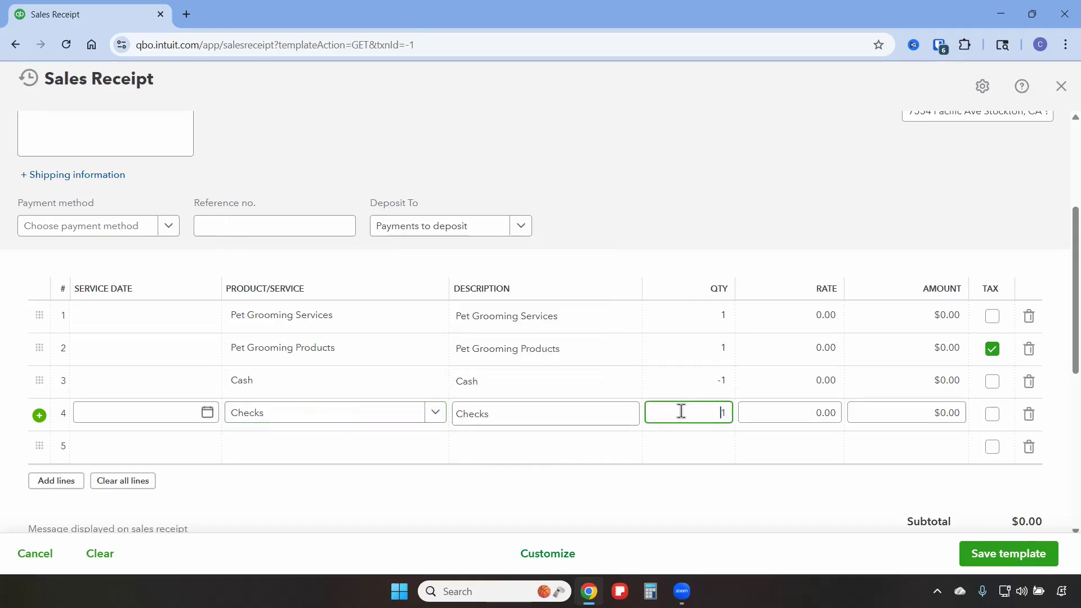
text(-)
click(295, 449)
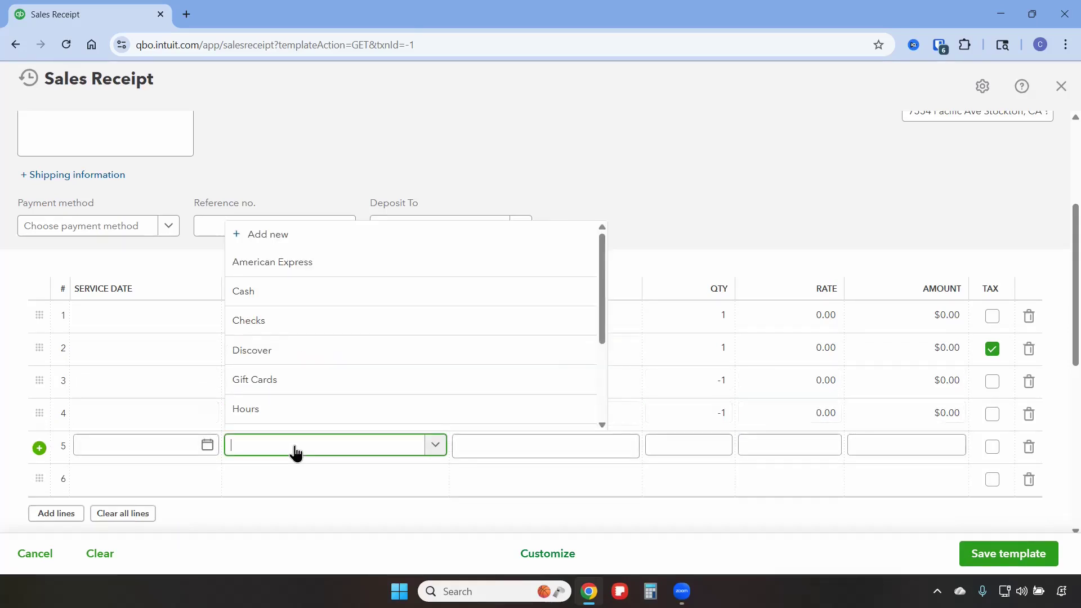
text(visa)
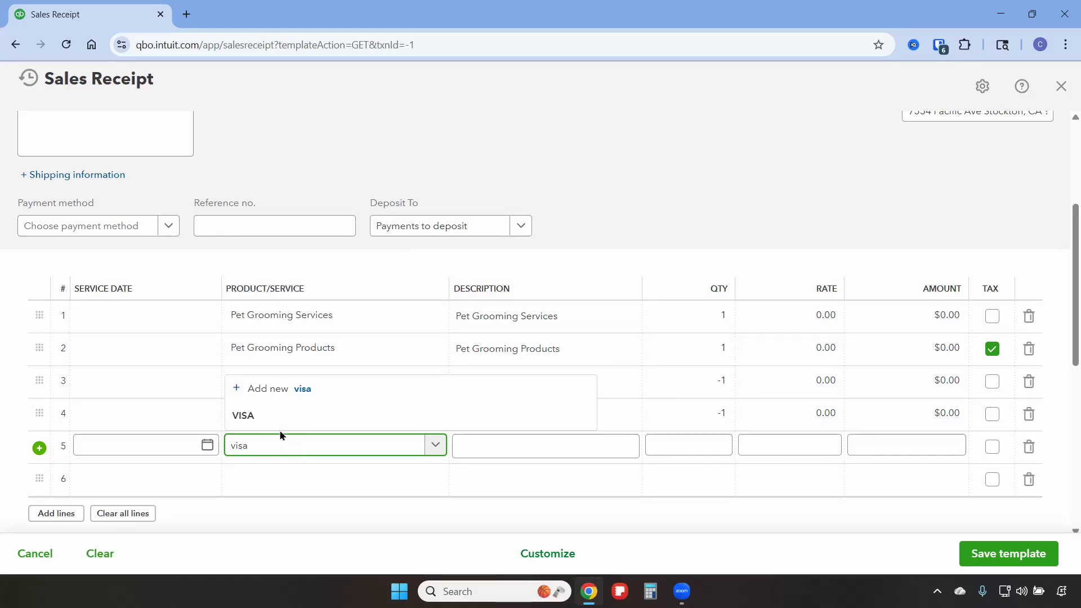
click(277, 415)
click(711, 444)
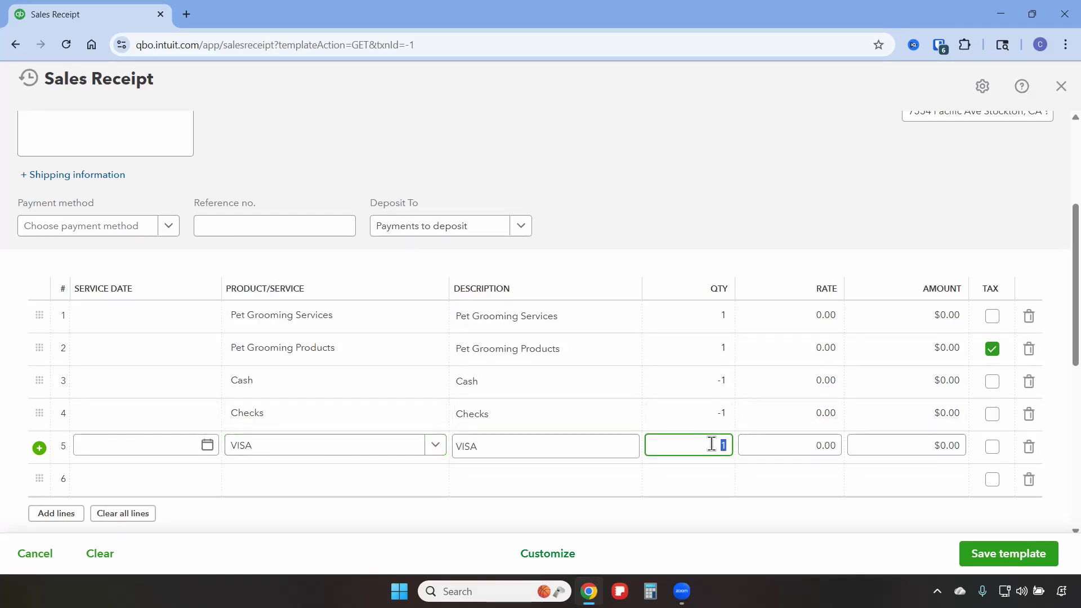
text(-1)
click(290, 483)
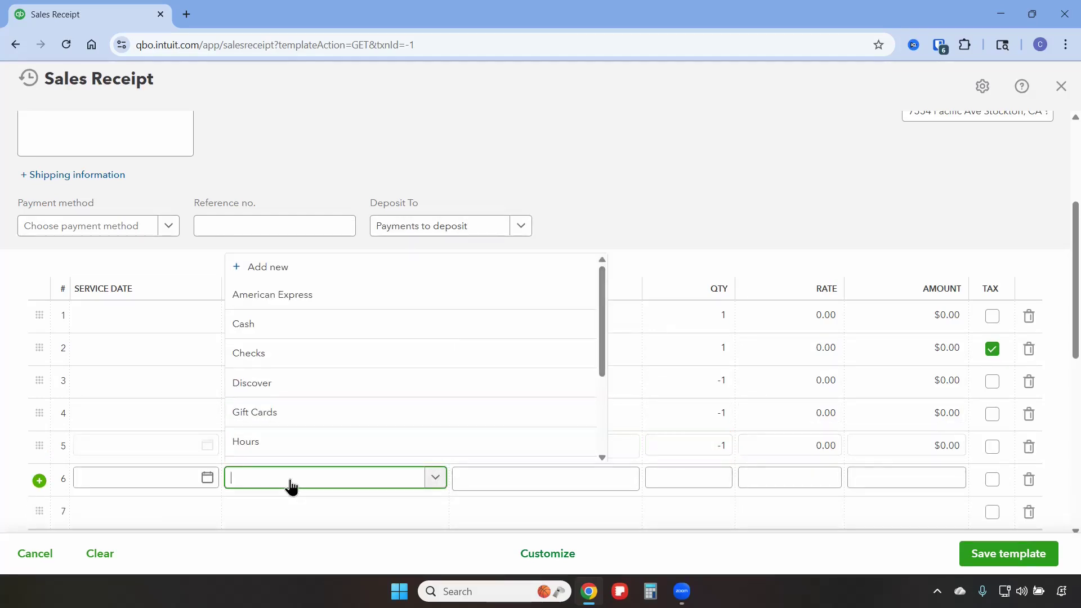
text(dis)
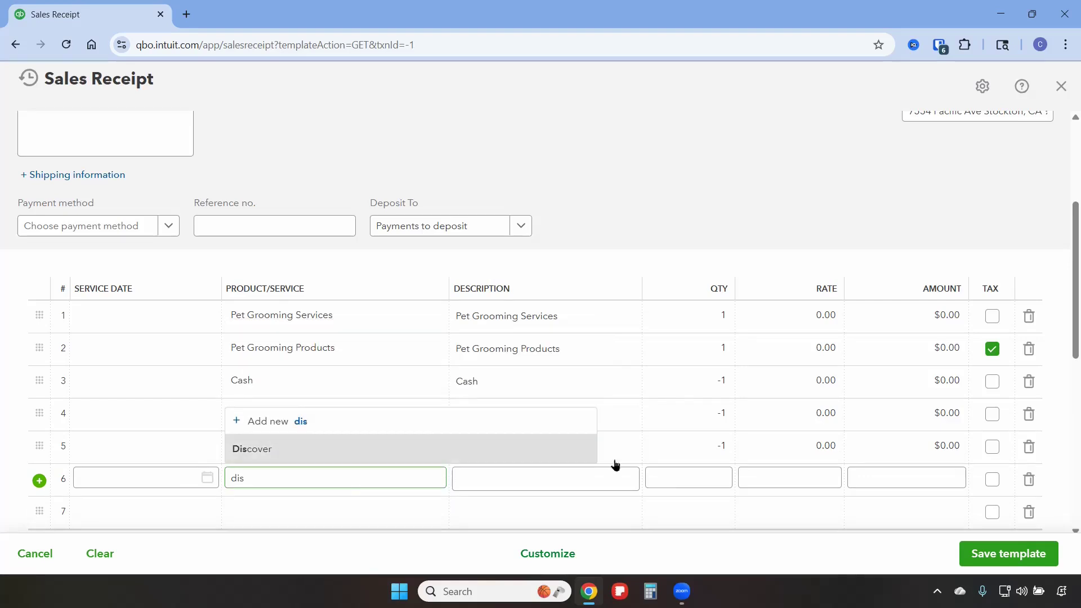
key(Return)
click(707, 478)
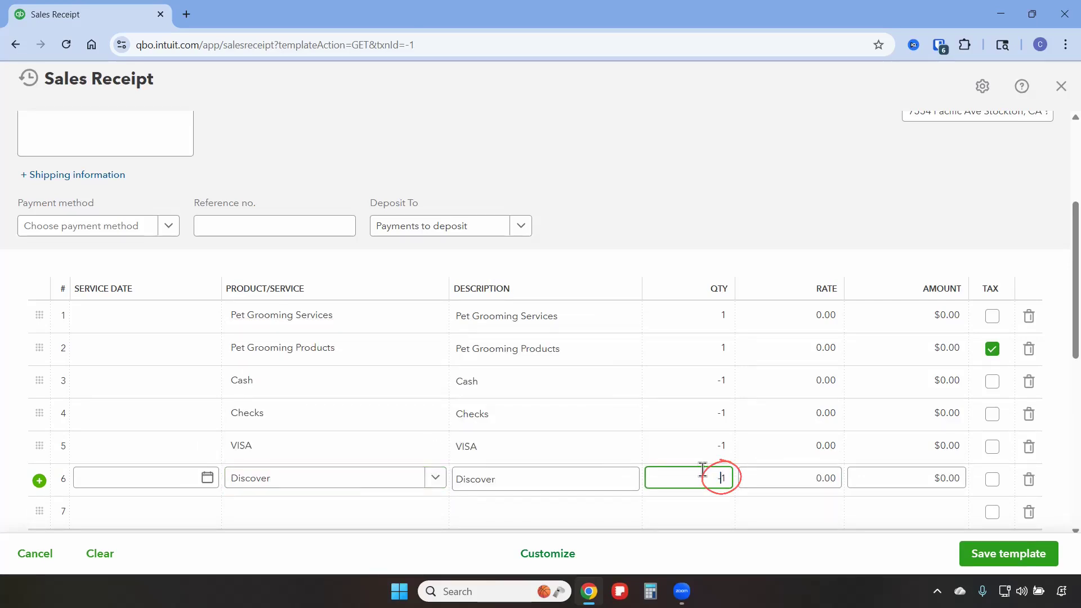
scroll(703, 470, down, 1)
- Add a non-taxable Gift Cards line at quantity -1 and save the template
click(279, 442)
text(gif)
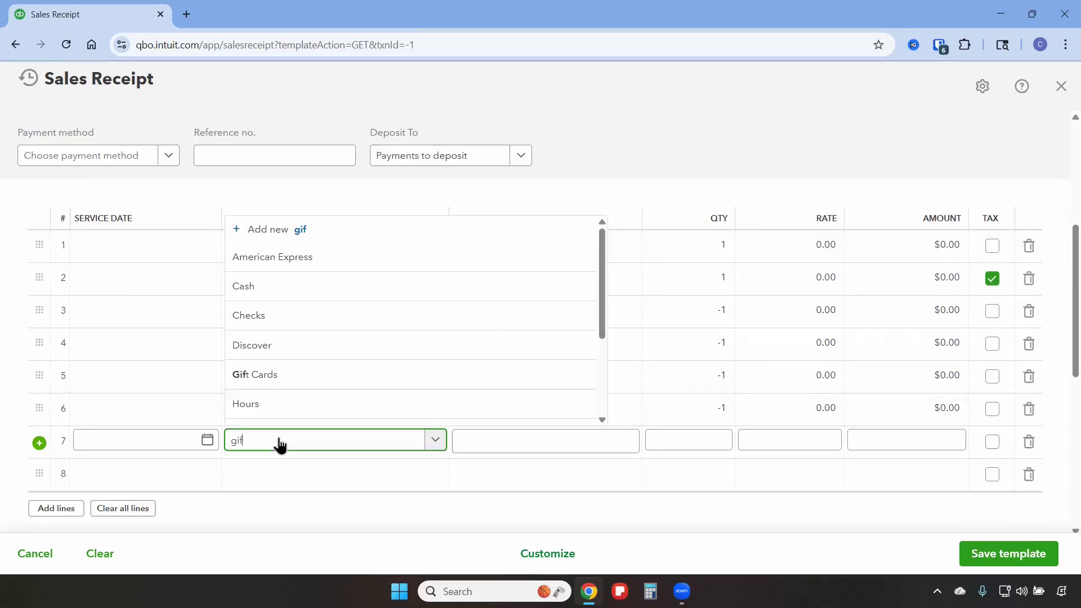
text(t)
click(270, 414)
click(713, 437)
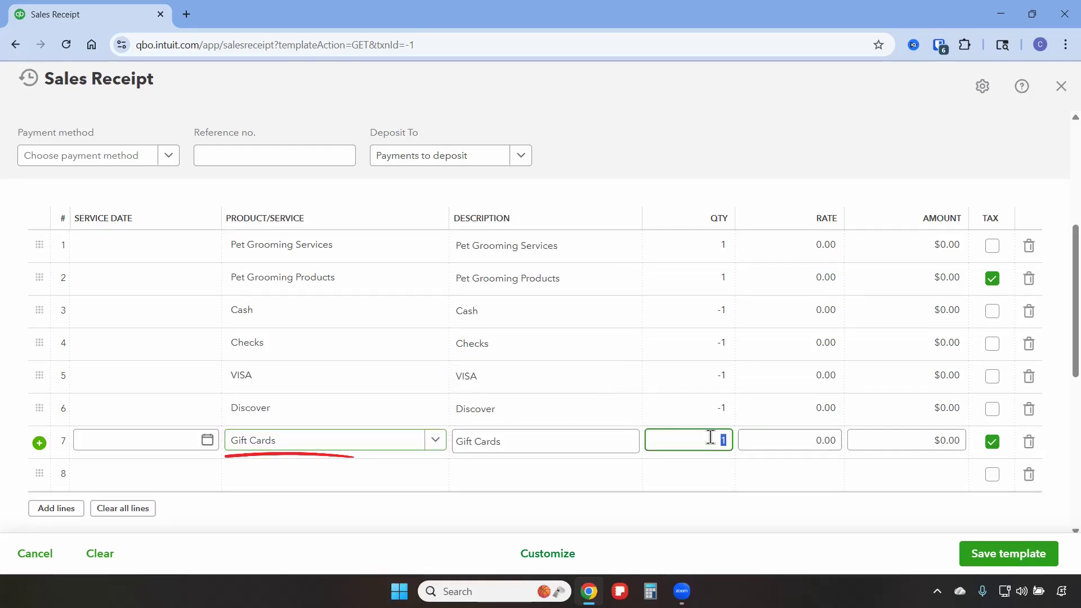
click(711, 437)
text(-)
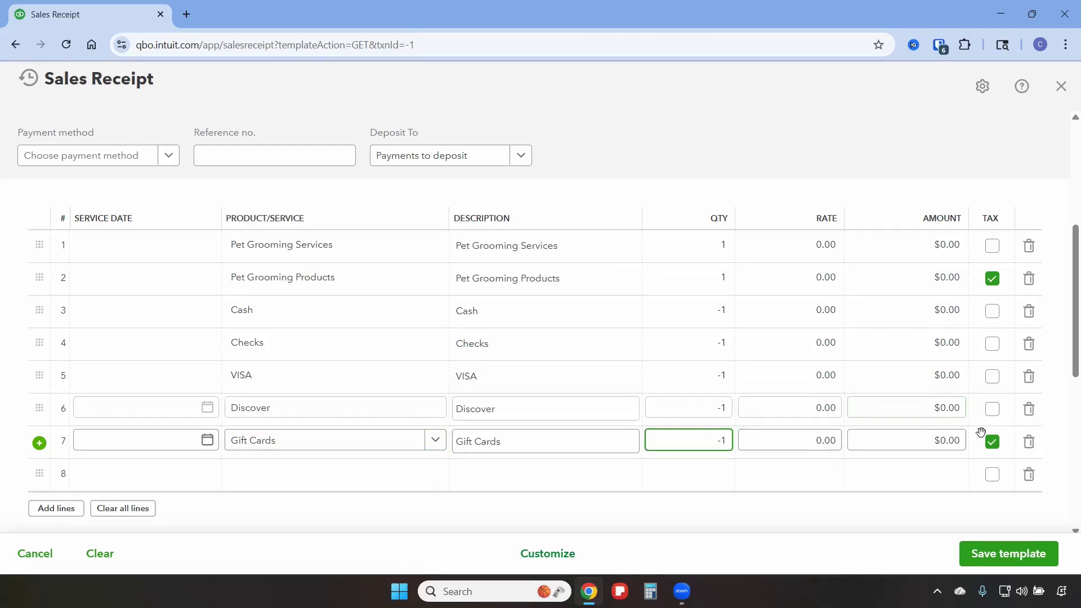
click(994, 445)
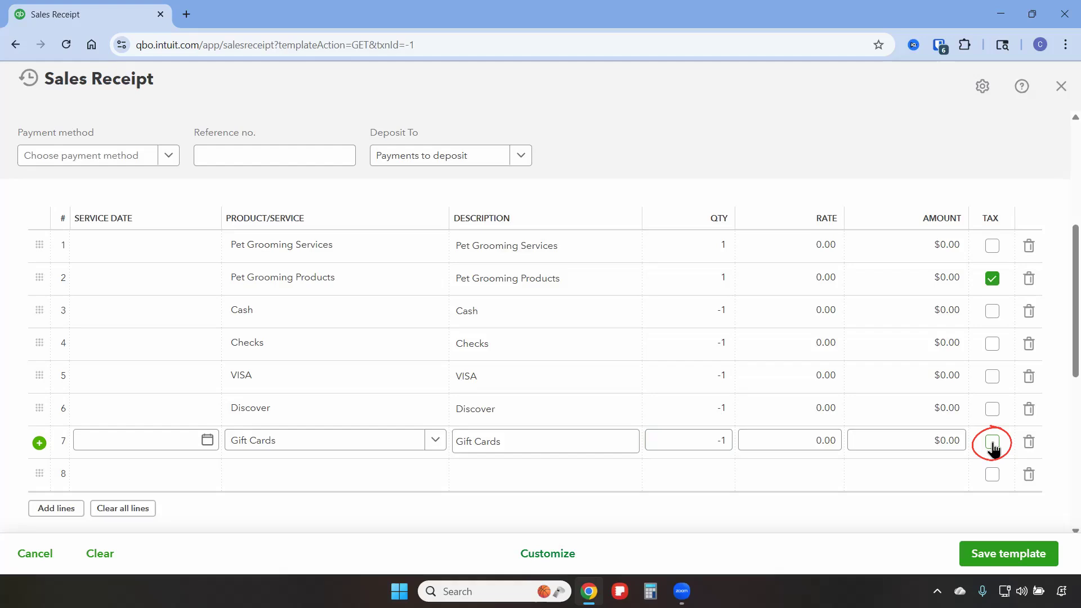
click(1003, 558)
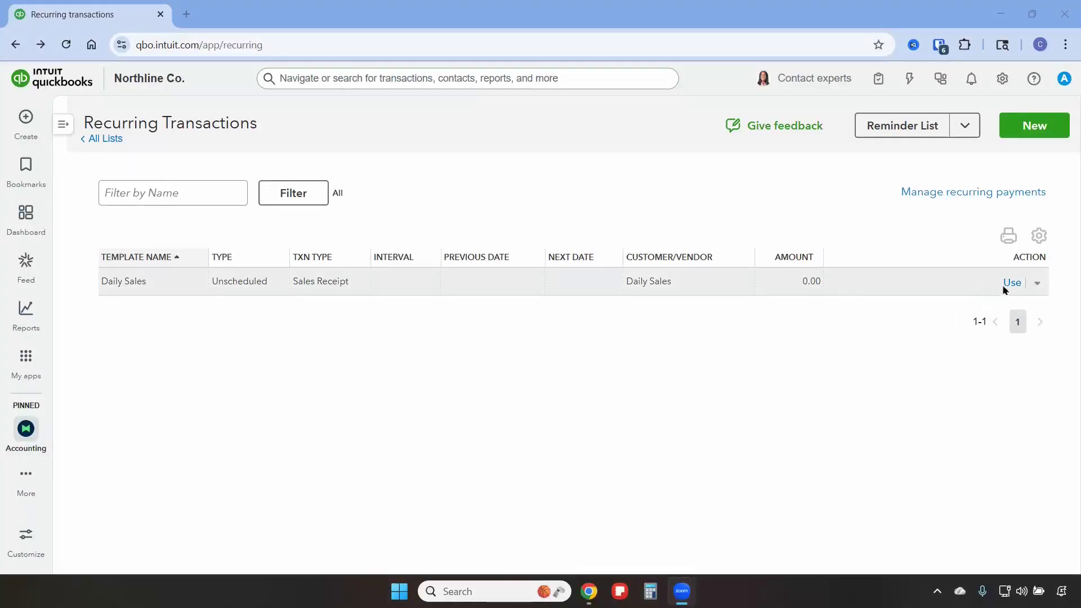
- Use the Daily Sales template for Sales Receipt #1003 and review its prefilled sales and payment lines
click(1012, 284)
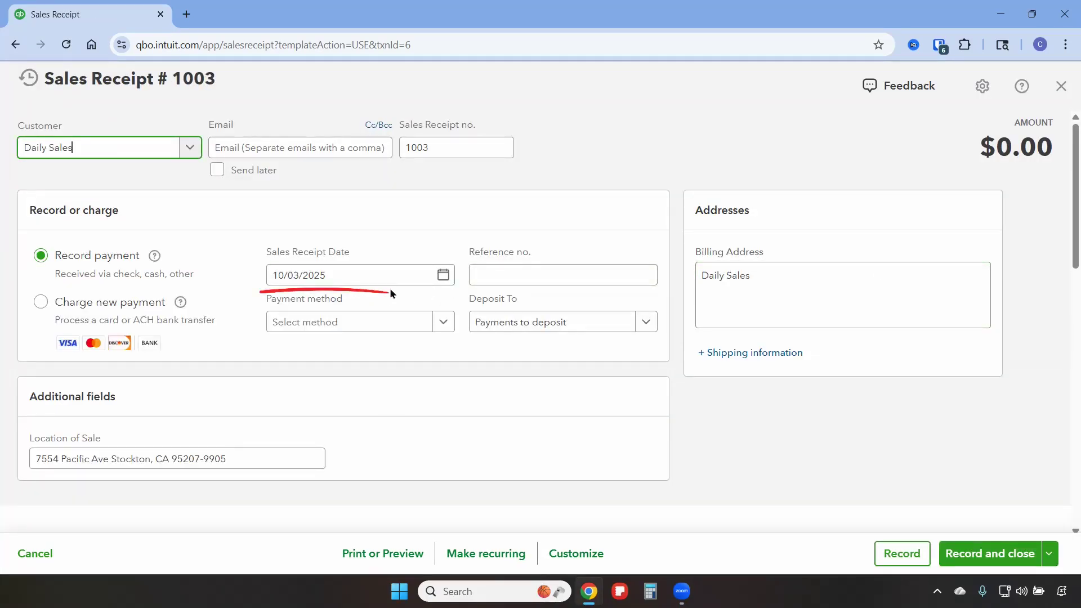
scroll(718, 316, down, 5)
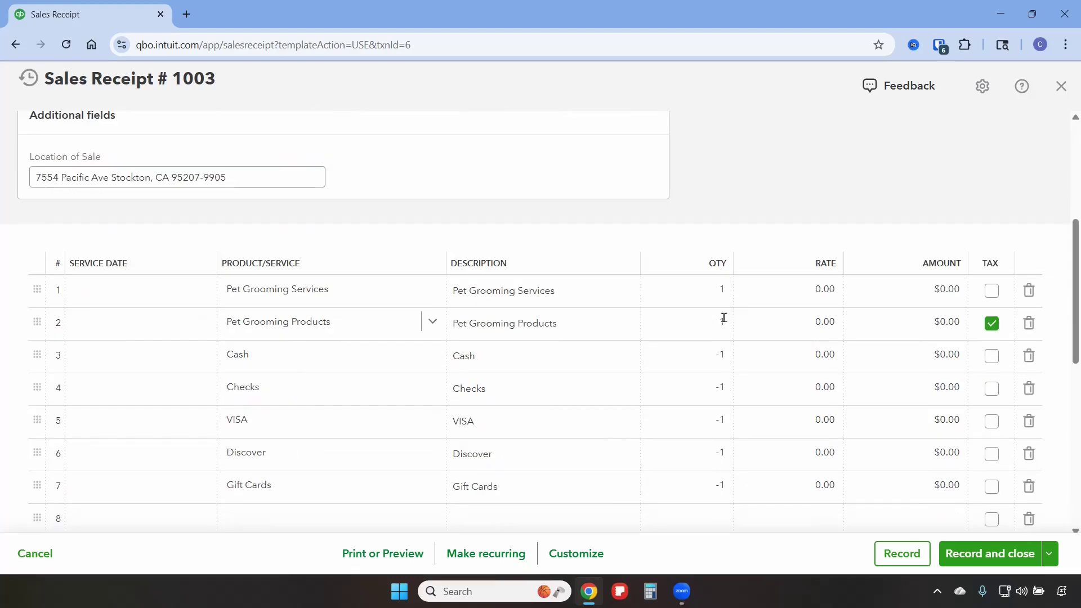
click(827, 289)
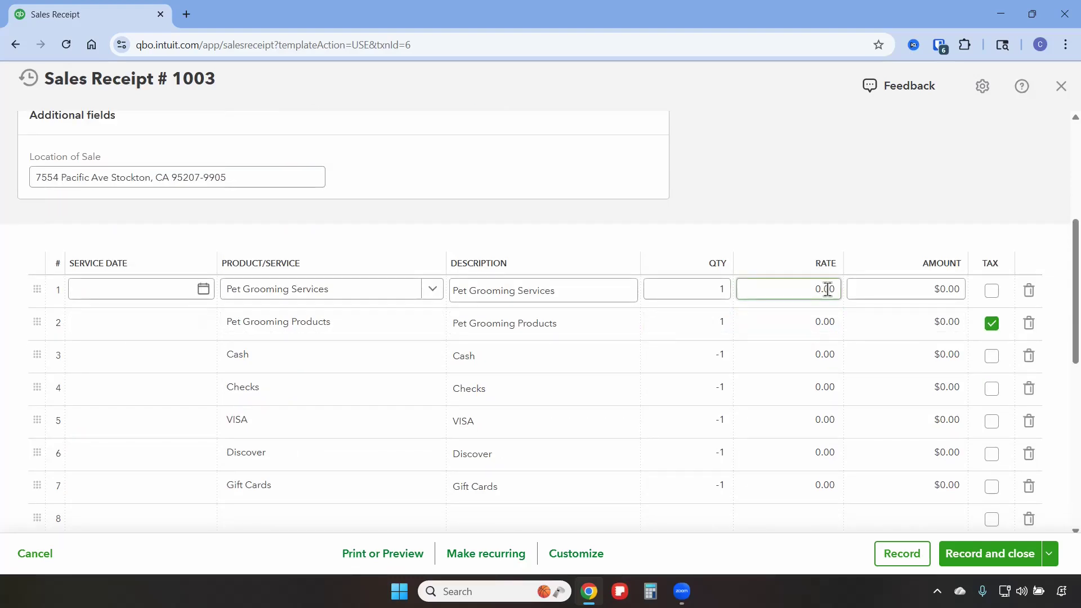
click(831, 360)
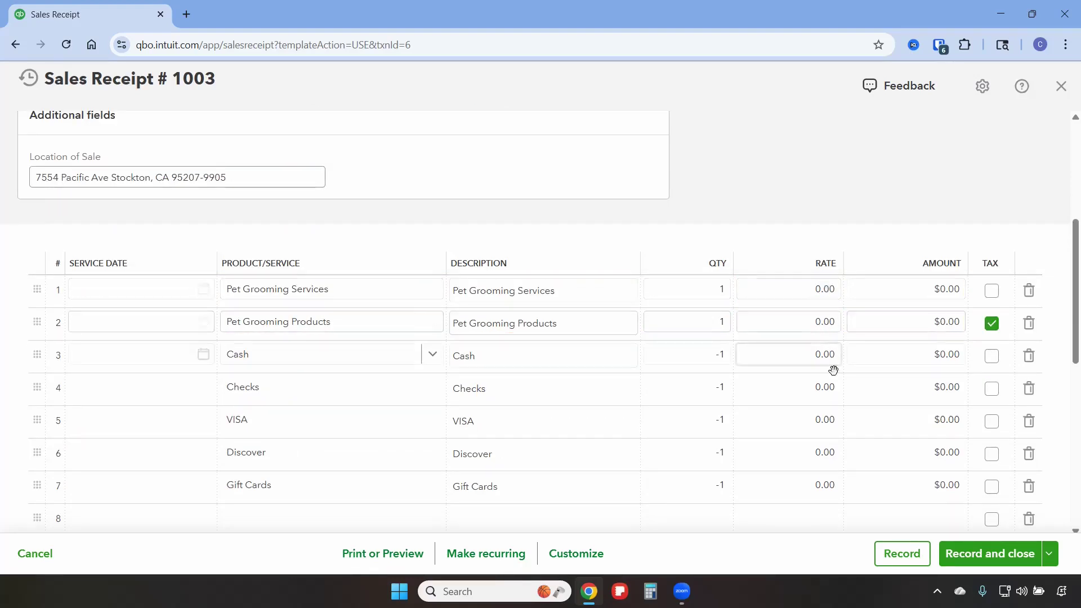
click(832, 421)
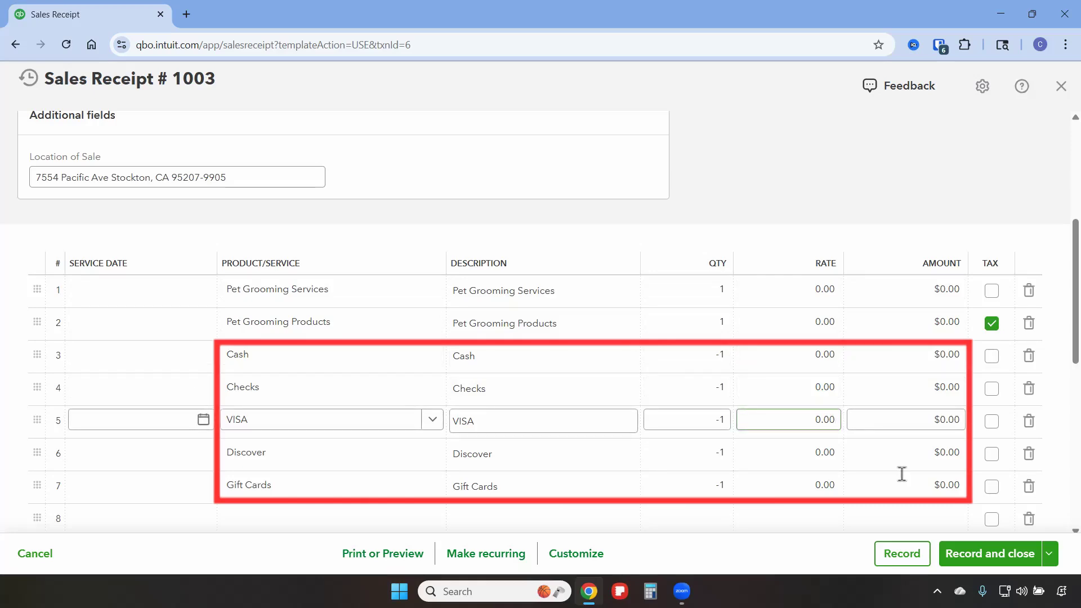
click(1004, 557)
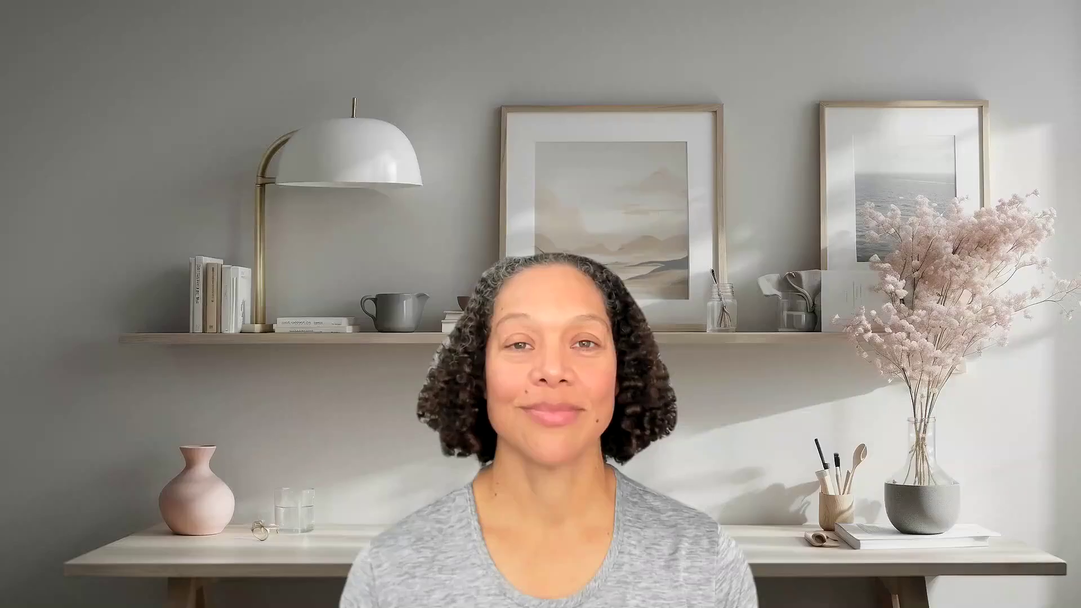